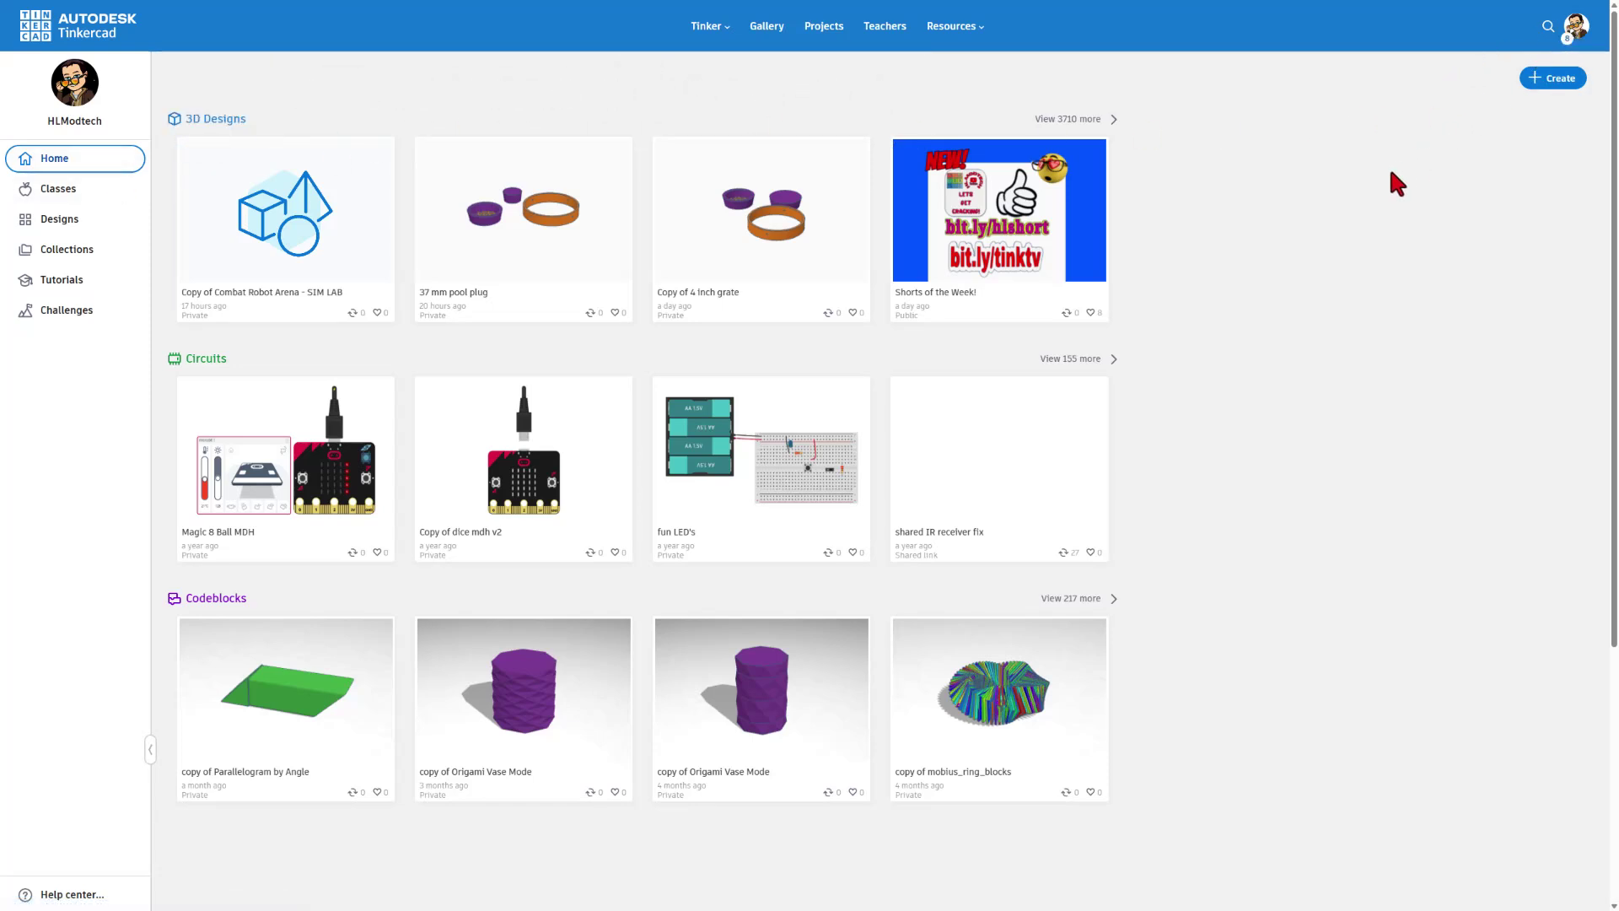
Step: Create a new 3D design and rename it 'tpu plug'
mouse_move(219, 173)
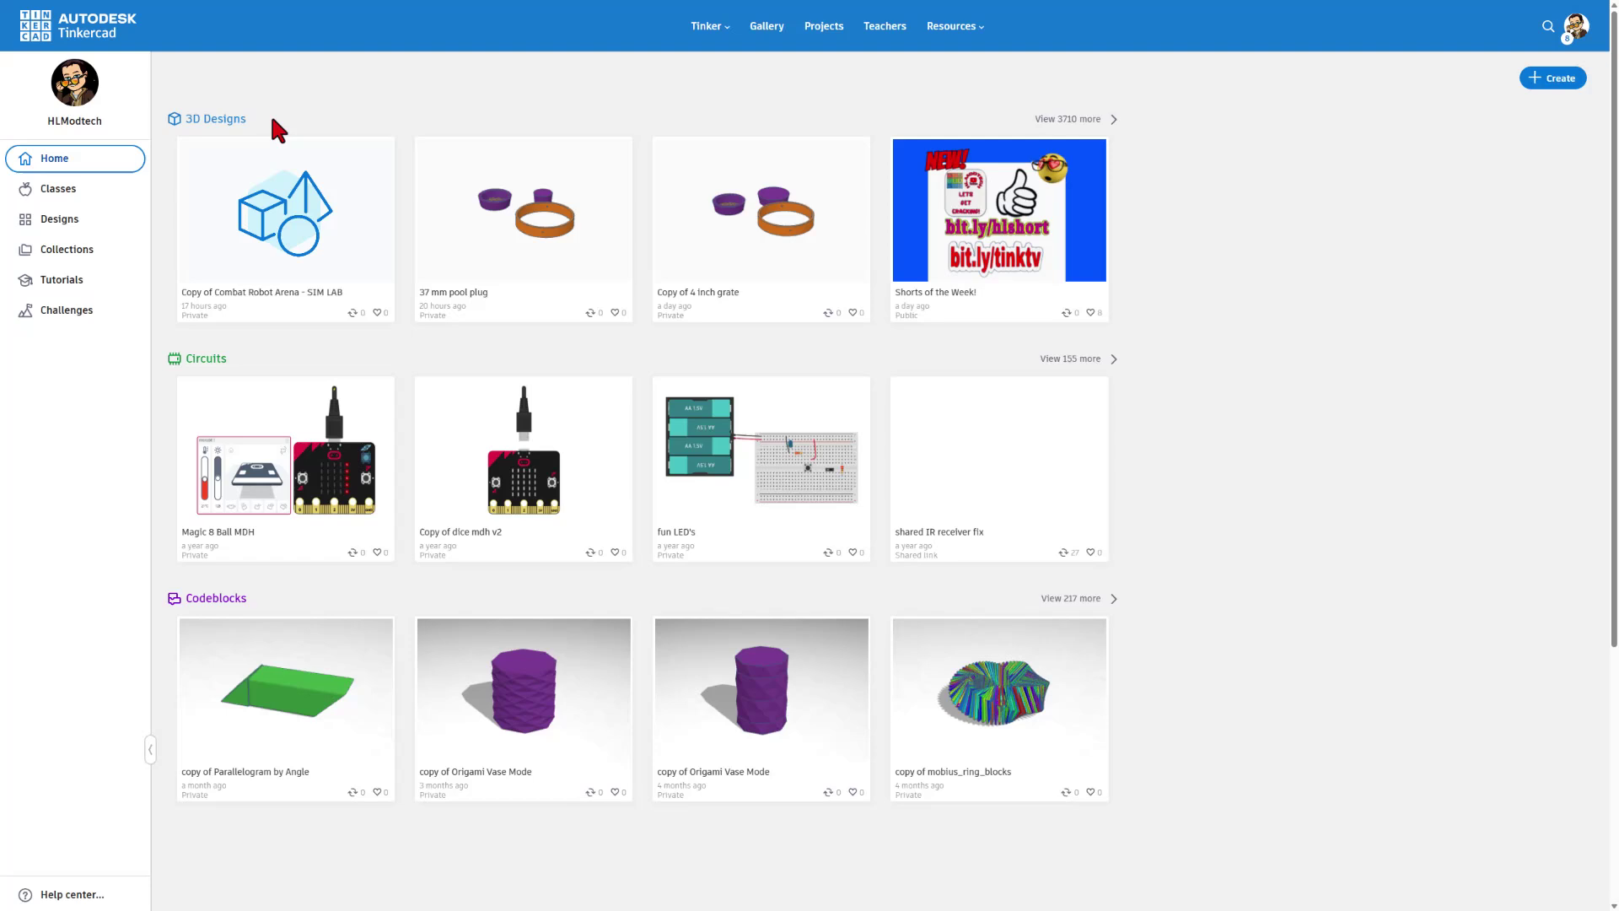
left_click(1549, 81)
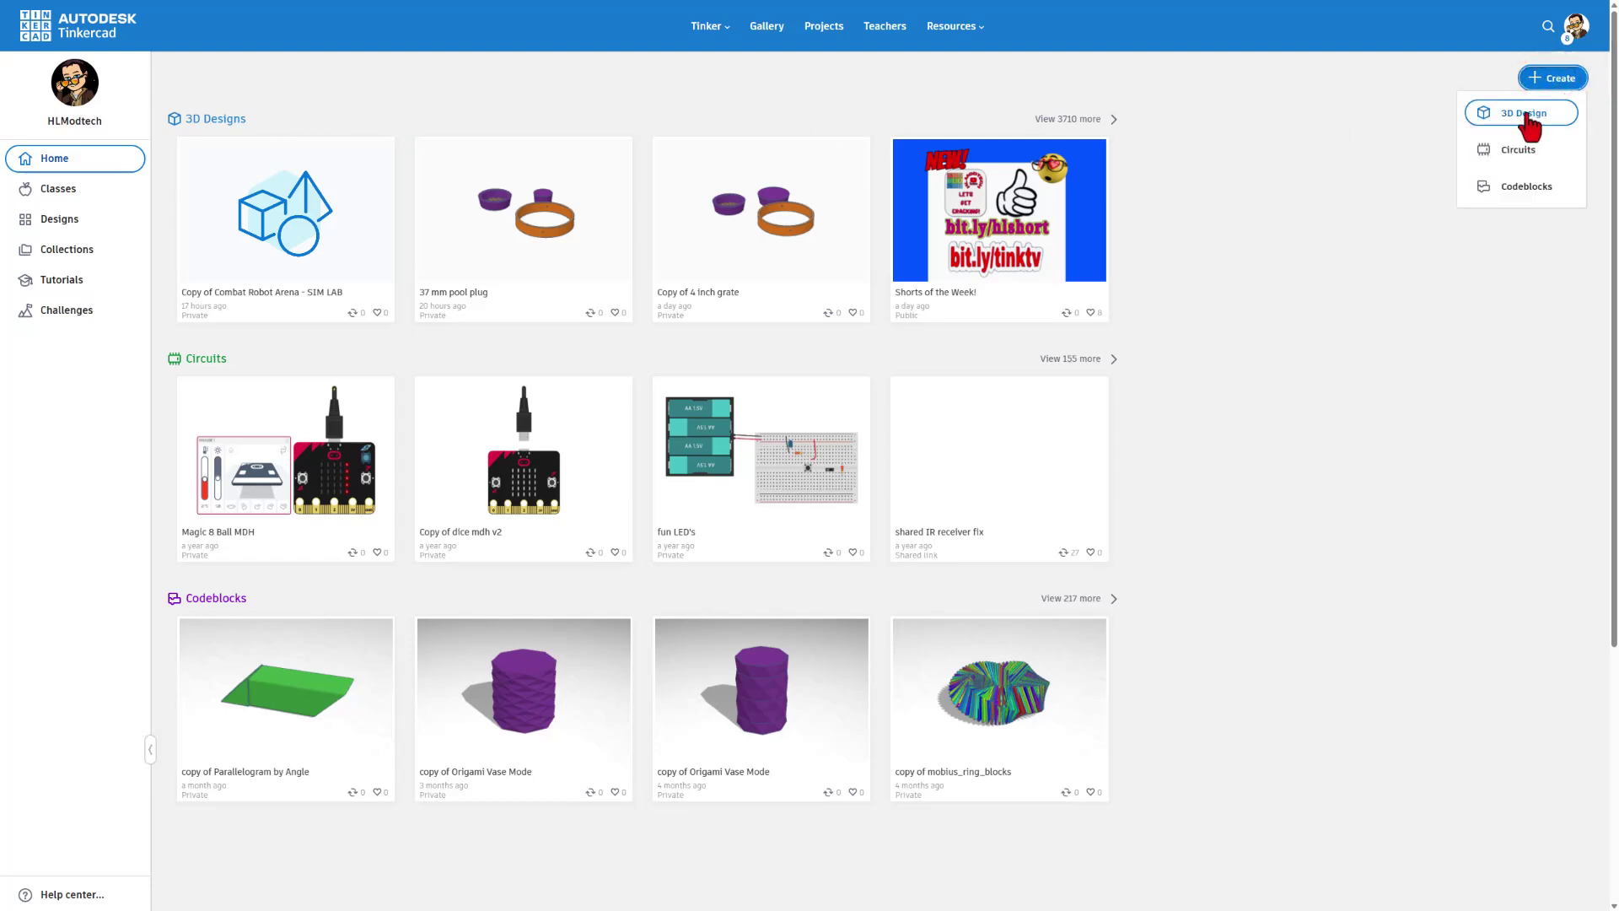
left_click(1526, 113)
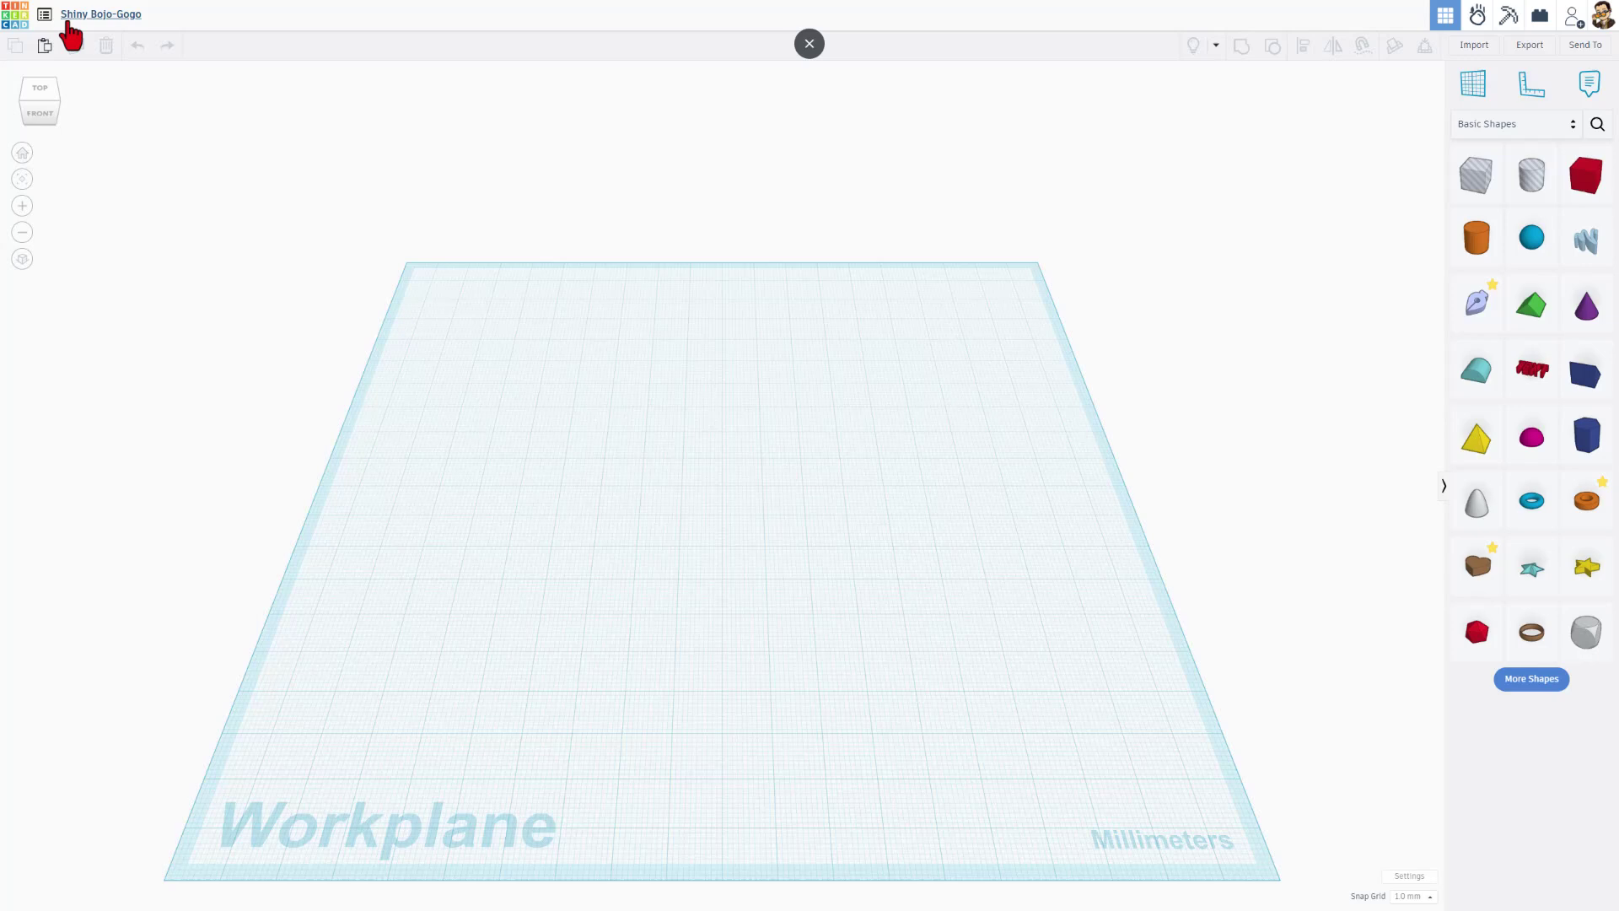
left_click(92, 15)
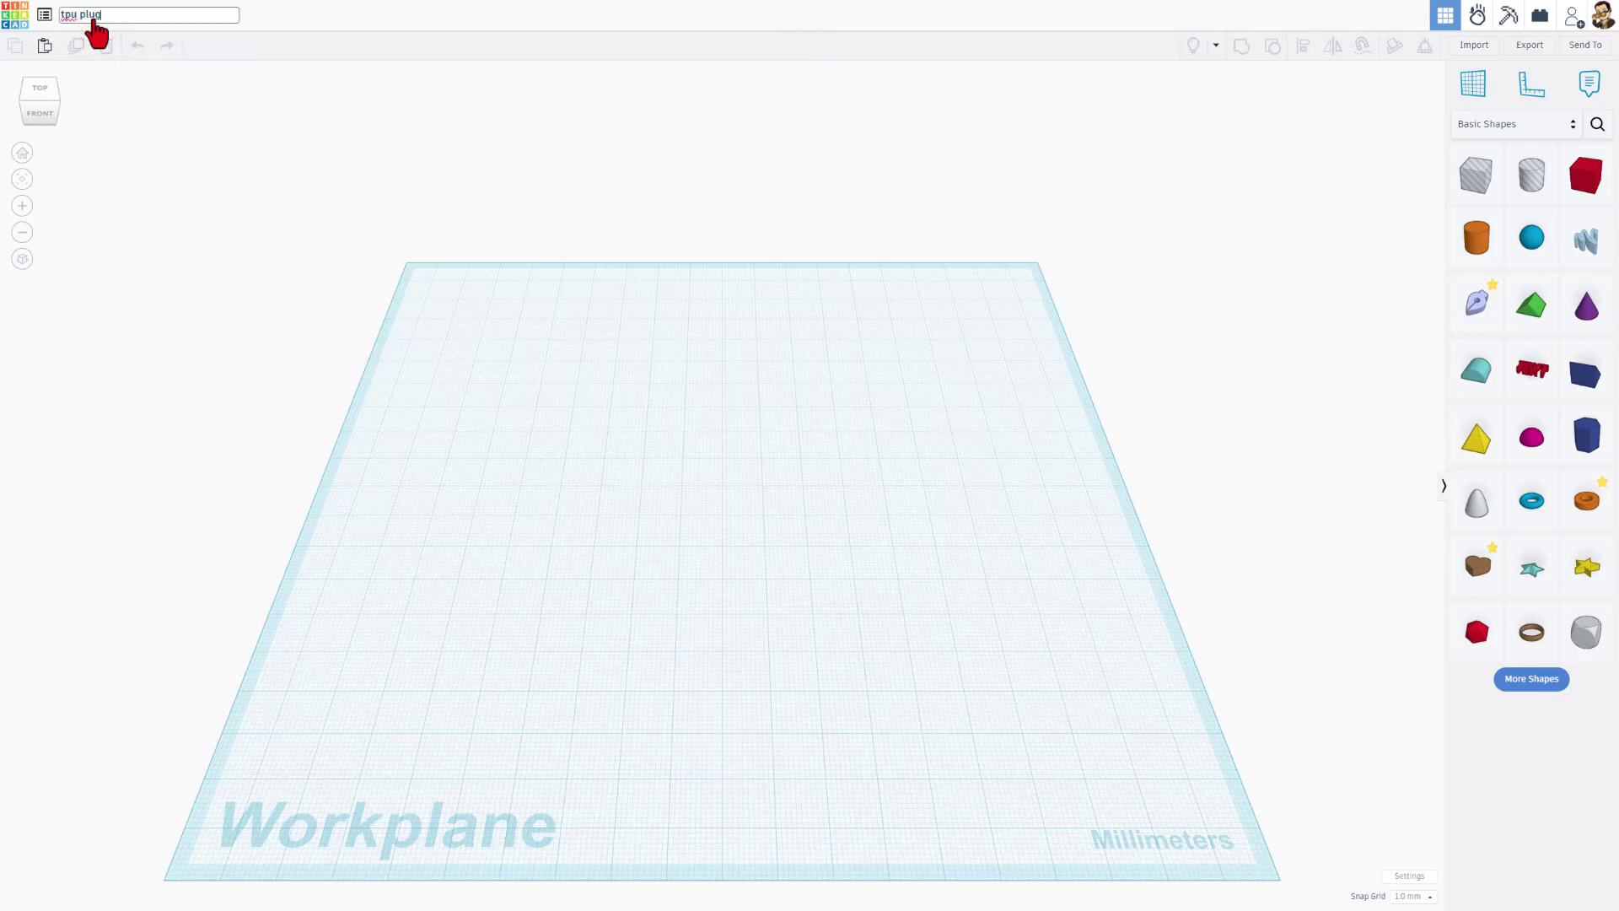
right_click_drag(742, 464, 674, 464)
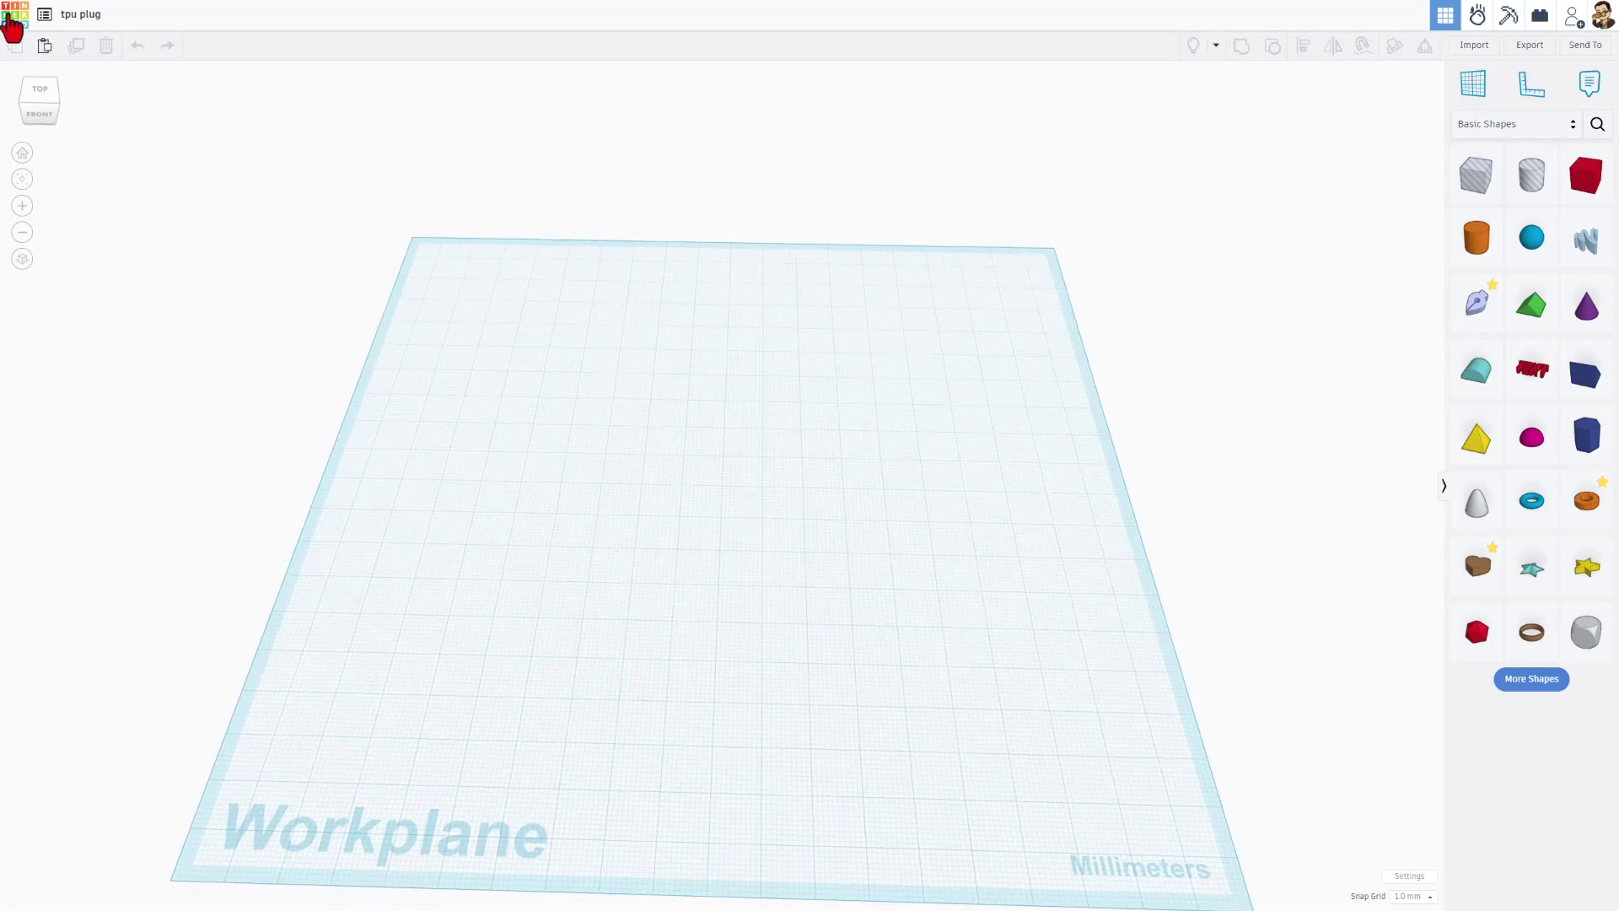
left_click(13, 20)
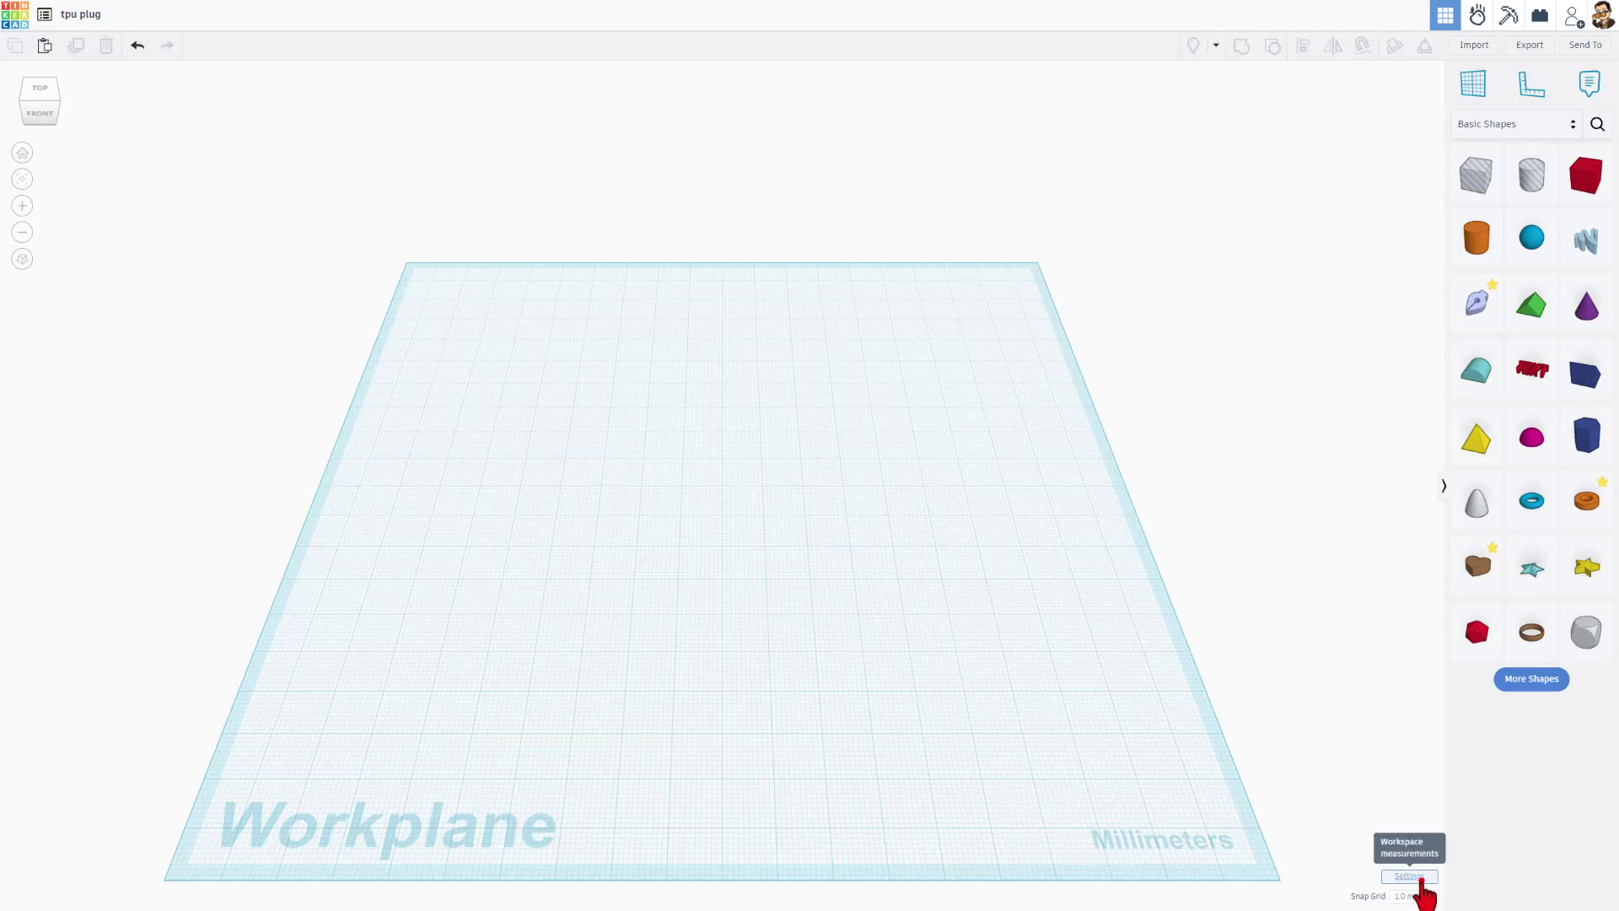
Step: Set the workplane units to Imperial (inches) in the workspace settings
left_click(1421, 880)
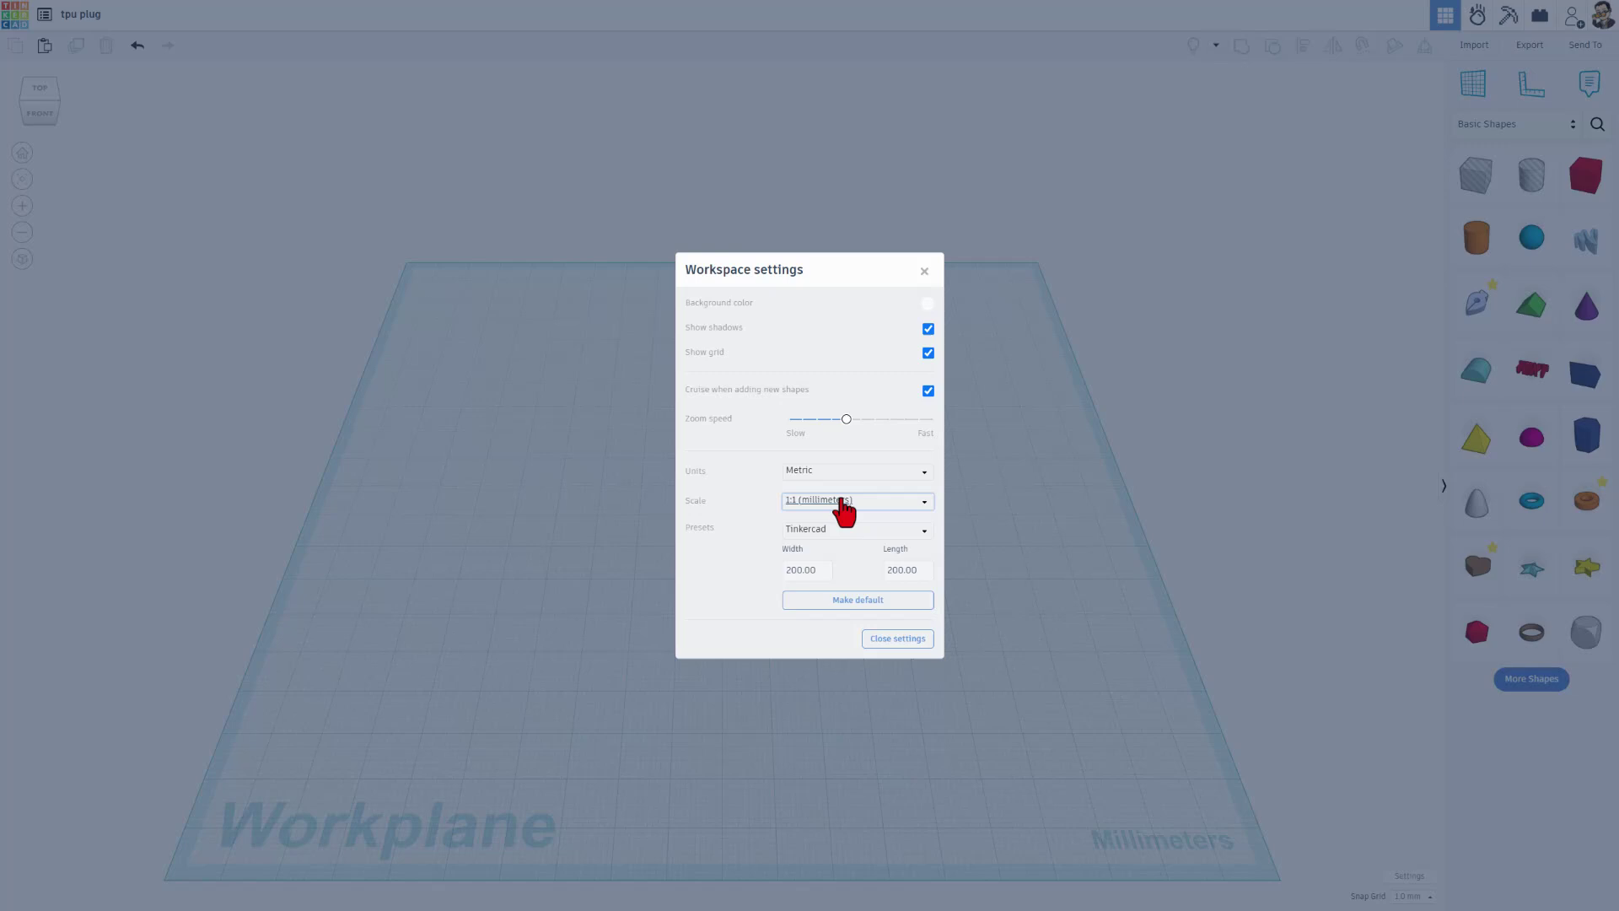
left_click(835, 469)
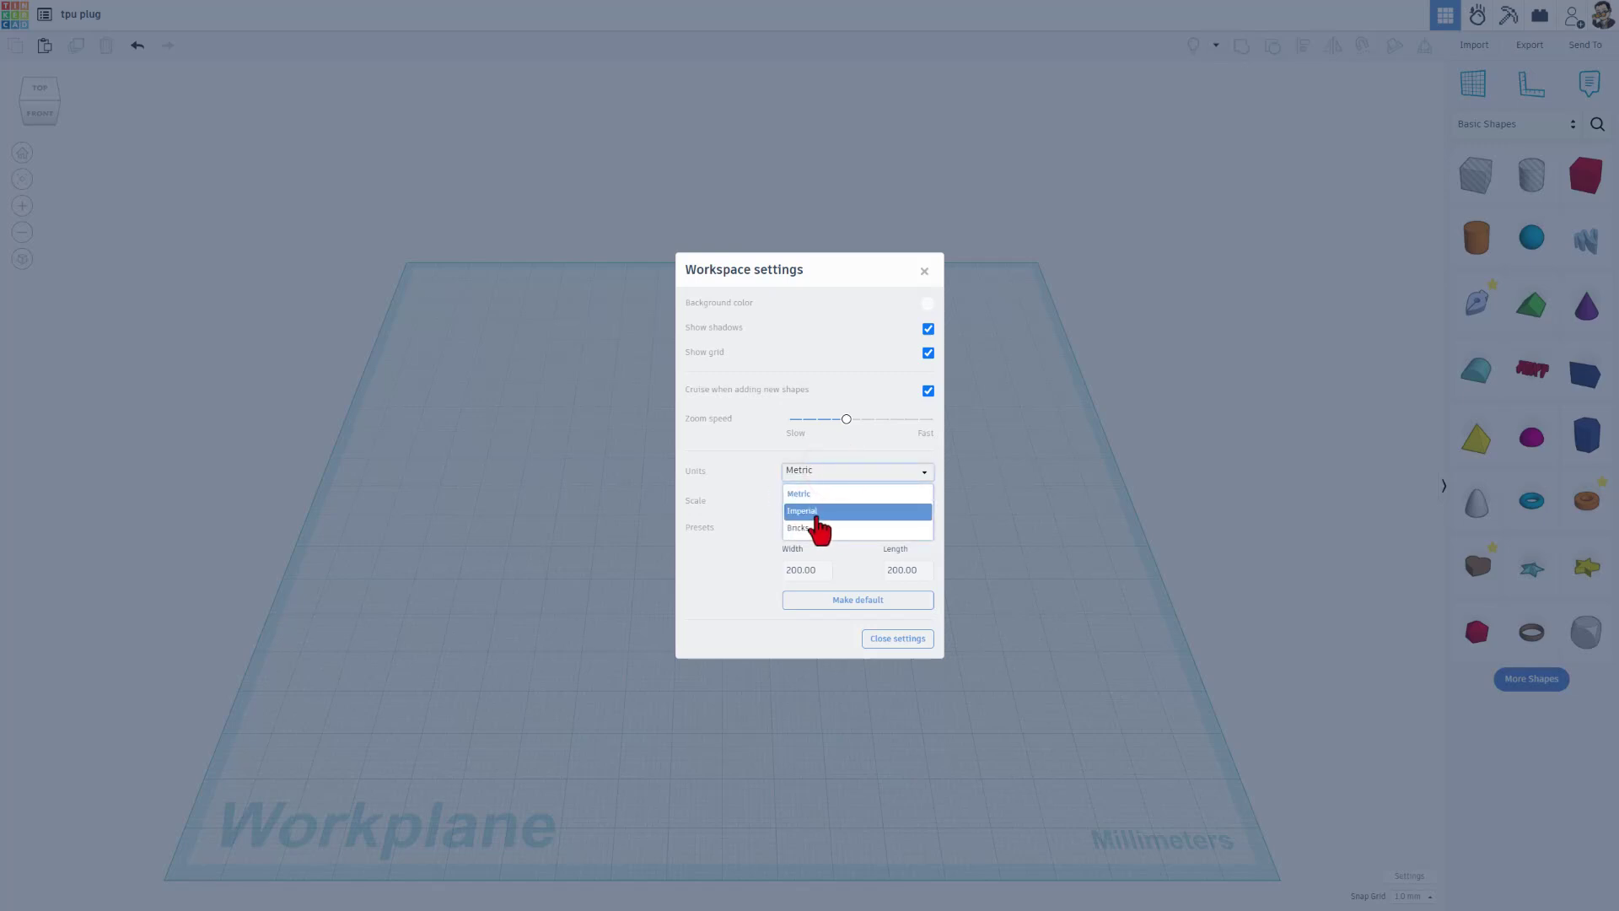
left_click(820, 511)
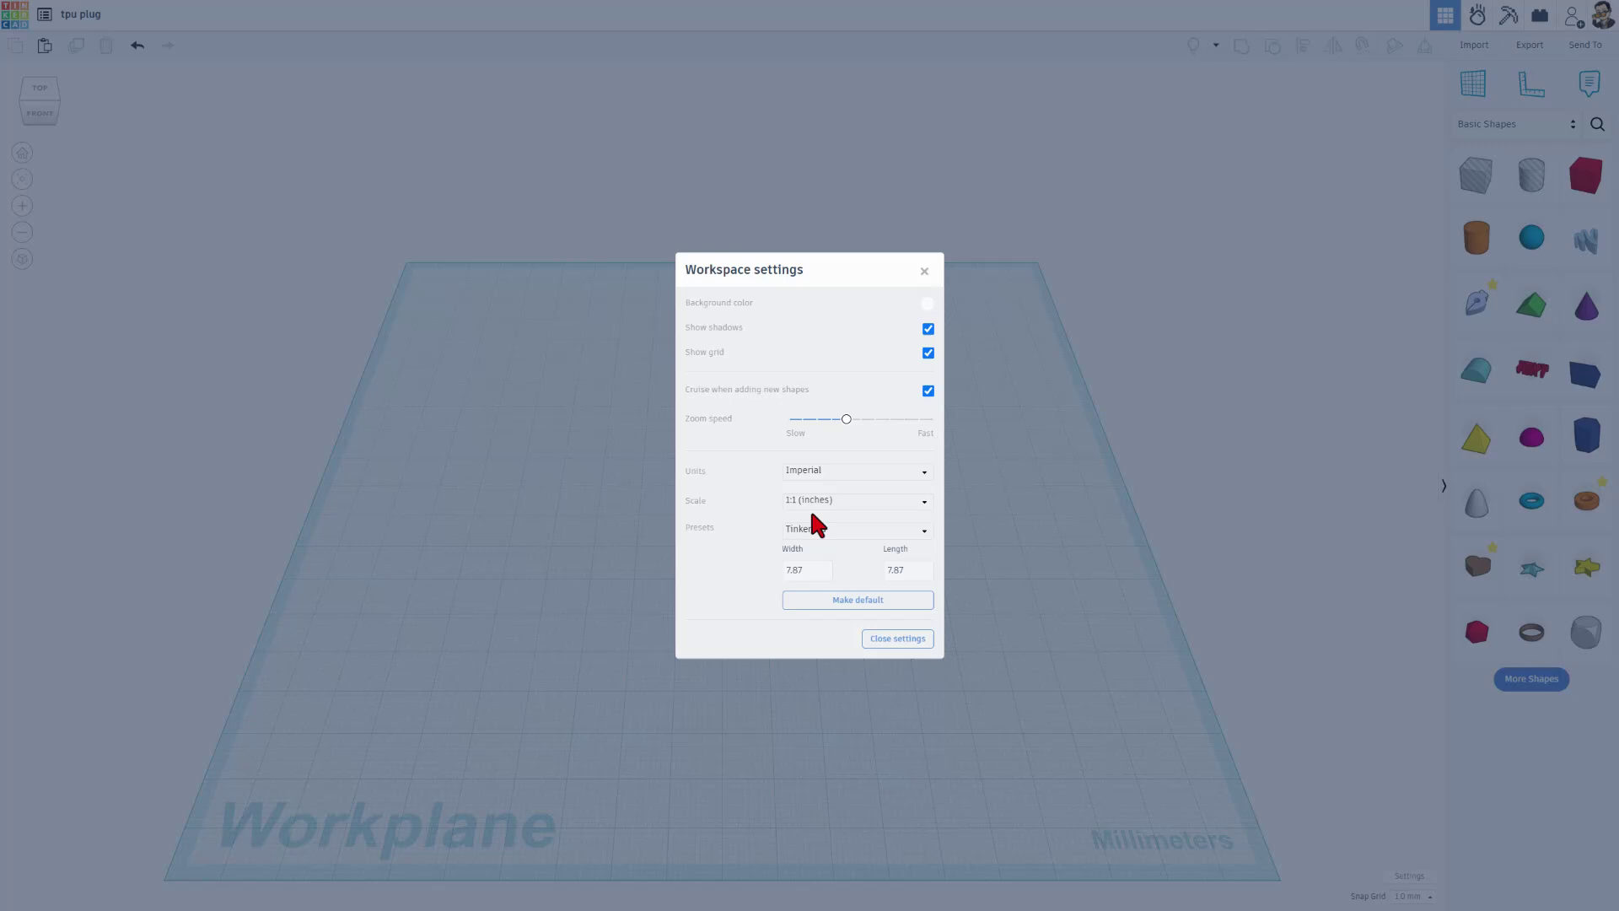
left_click(887, 647)
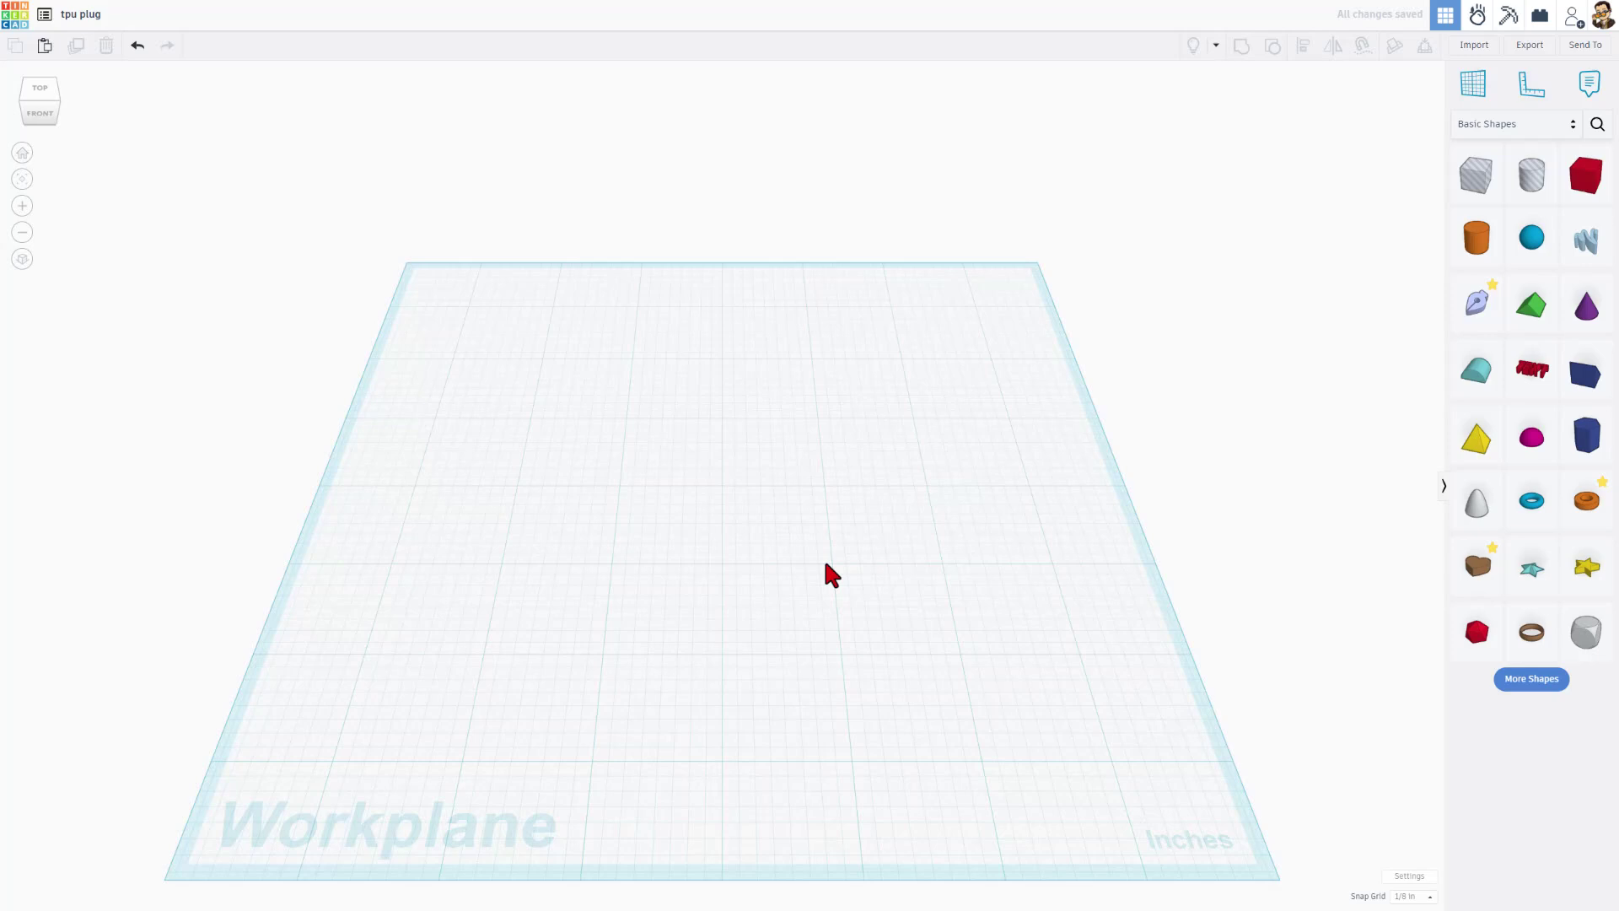
Step: Place a cone at the centre of the workplane
key("c")
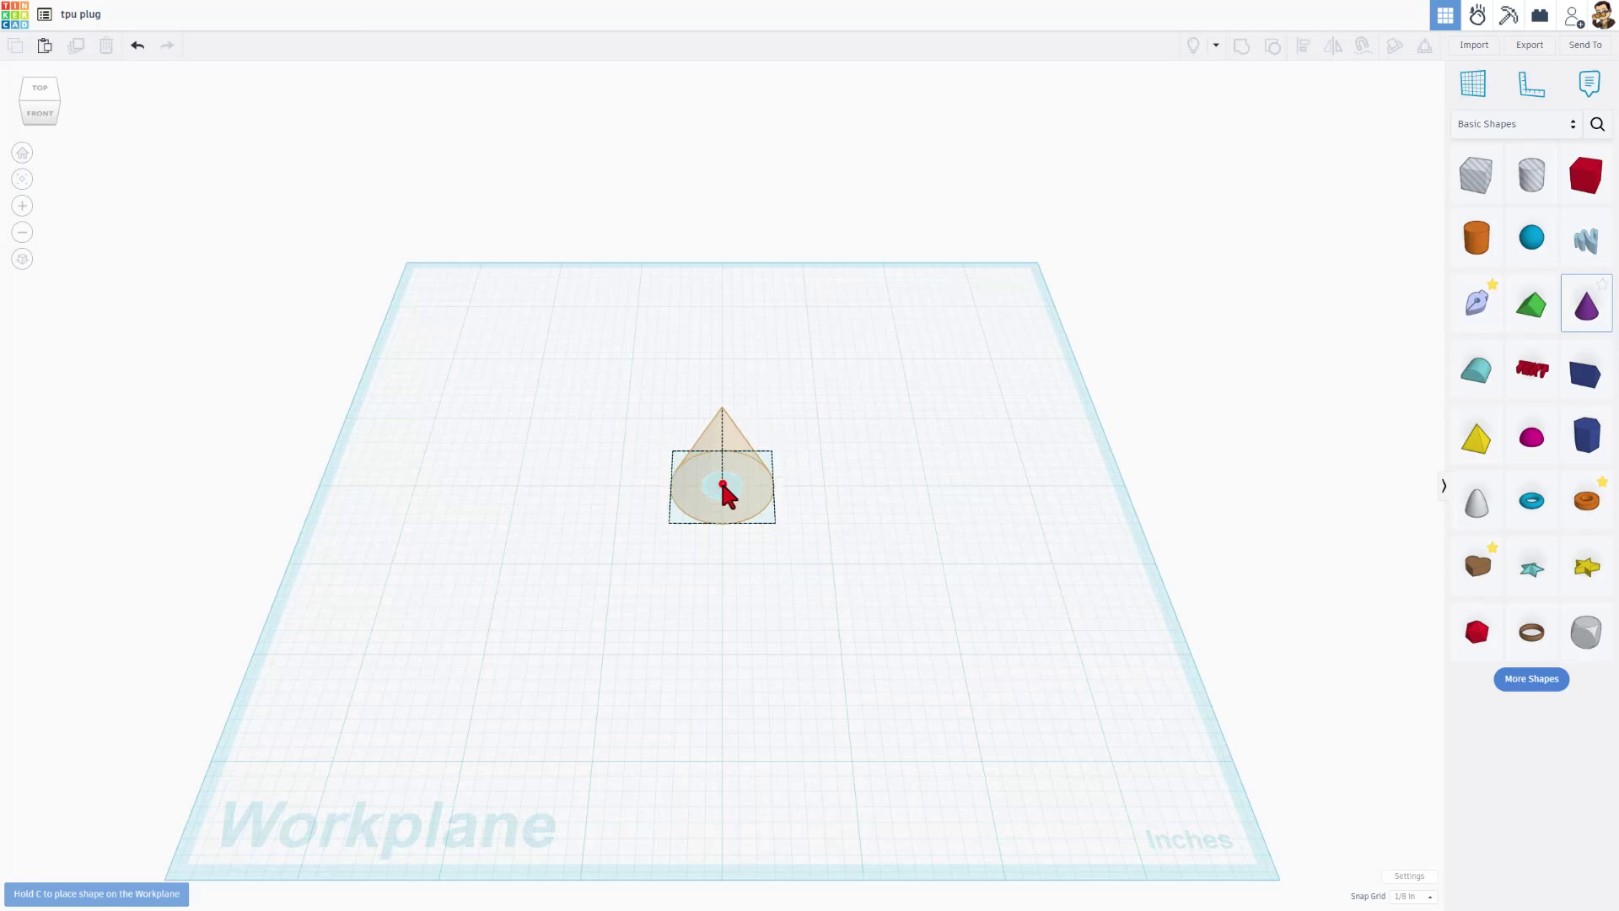
left_click(723, 487)
right_click_drag(719, 583, 712, 525)
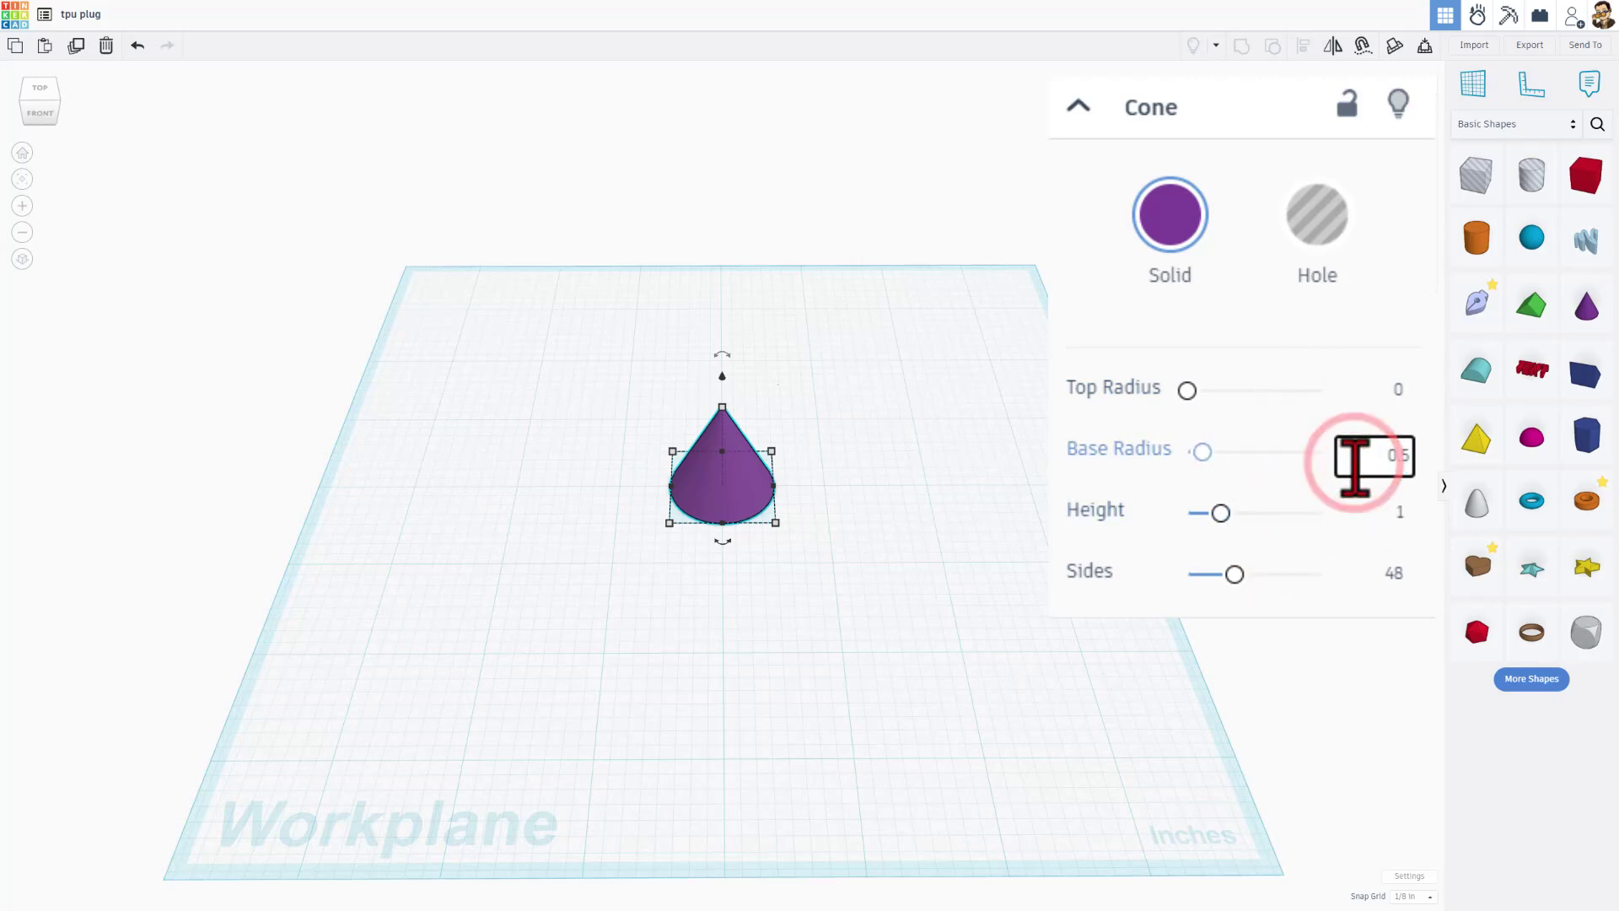
Step: Set the cone's base radius to 1.15 and its top radius to 1.3
double_click(1355, 456)
left_click(1393, 453)
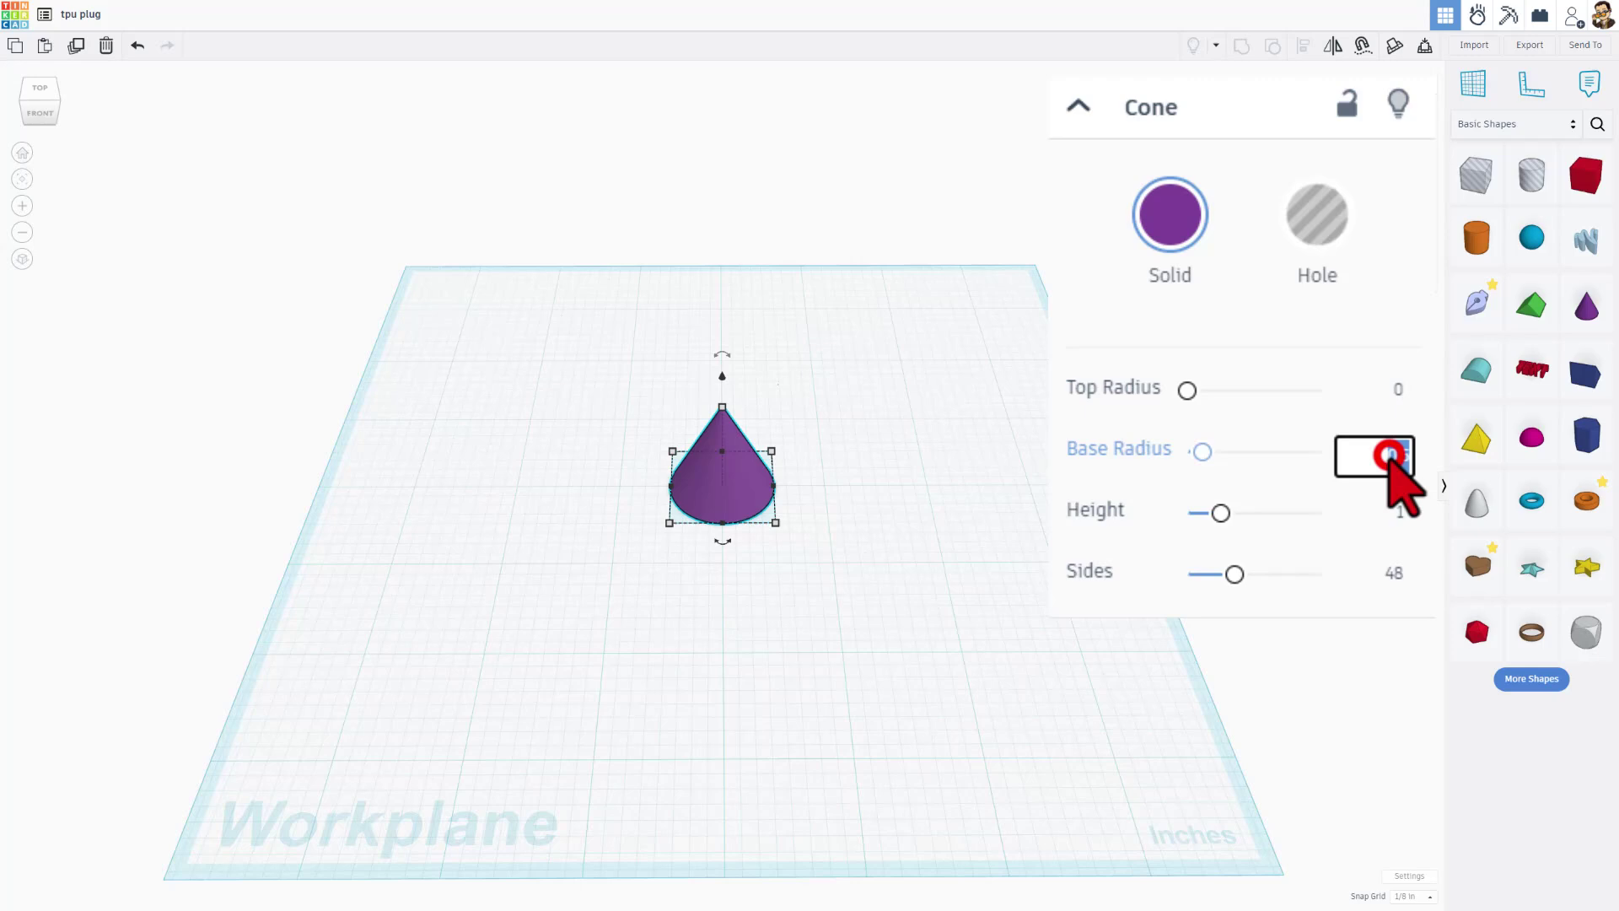
left_click(1349, 456)
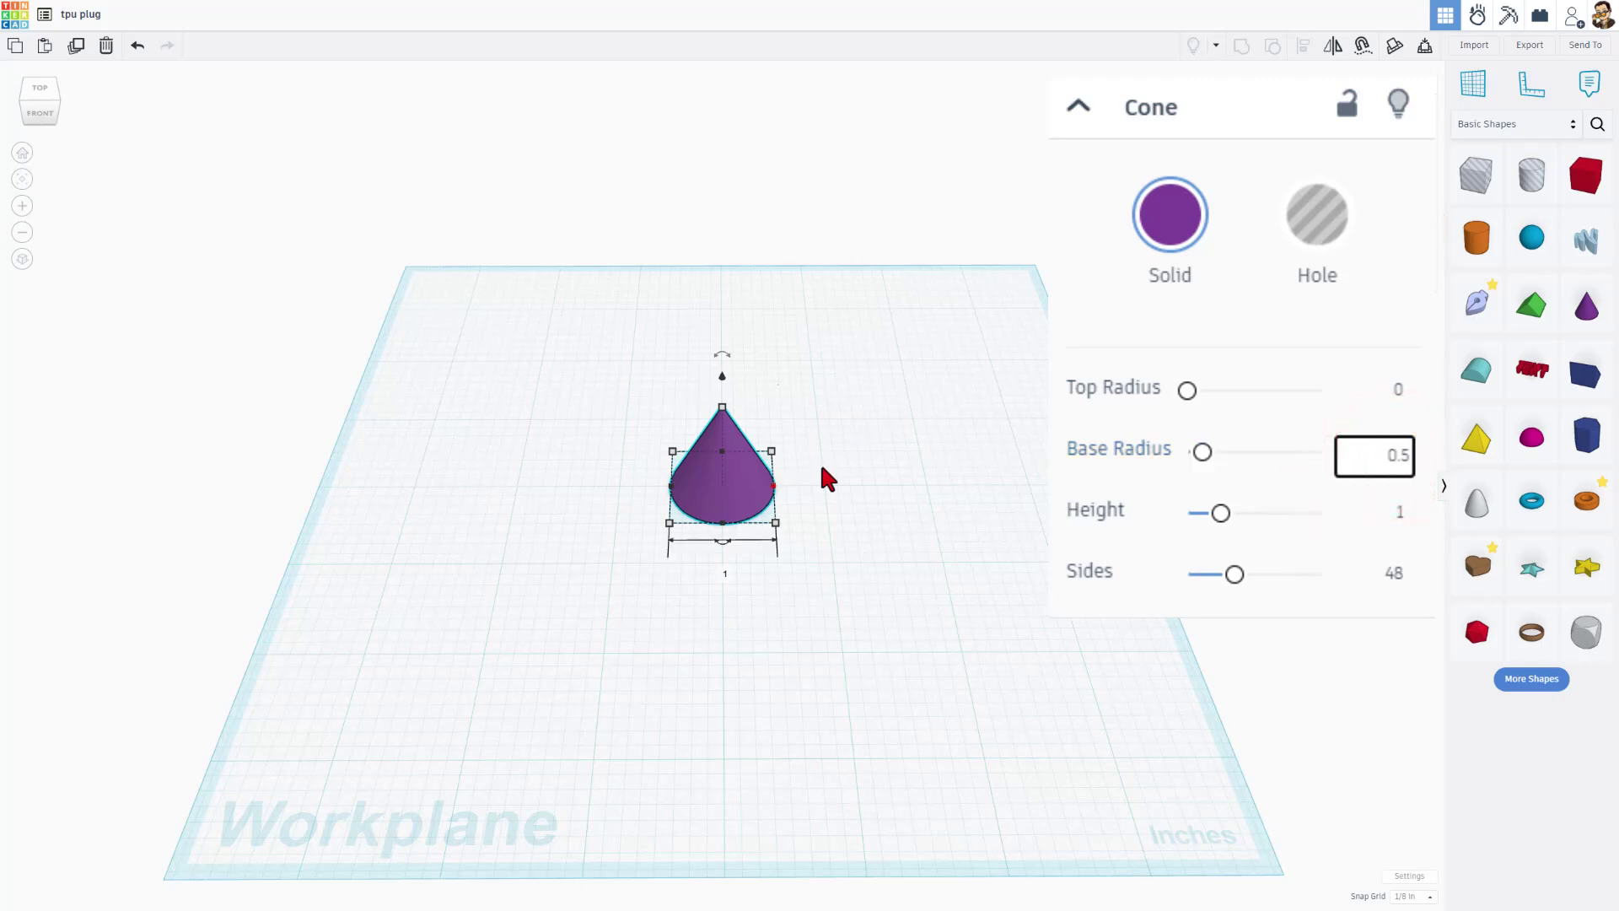
left_click(1361, 456)
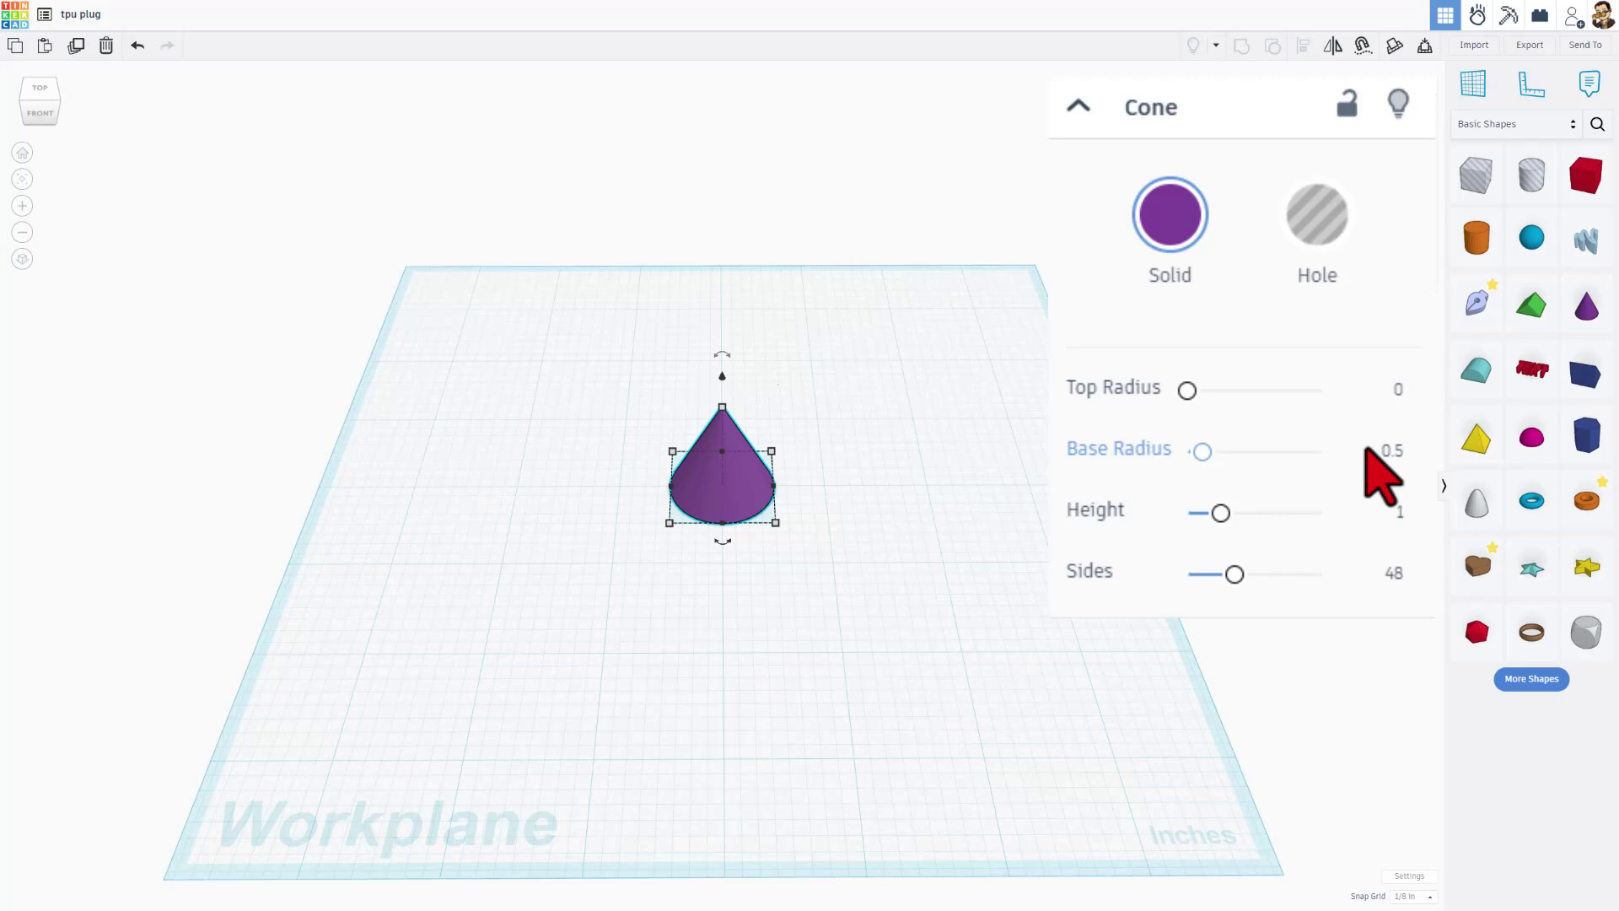
left_click(1368, 453)
type("115")
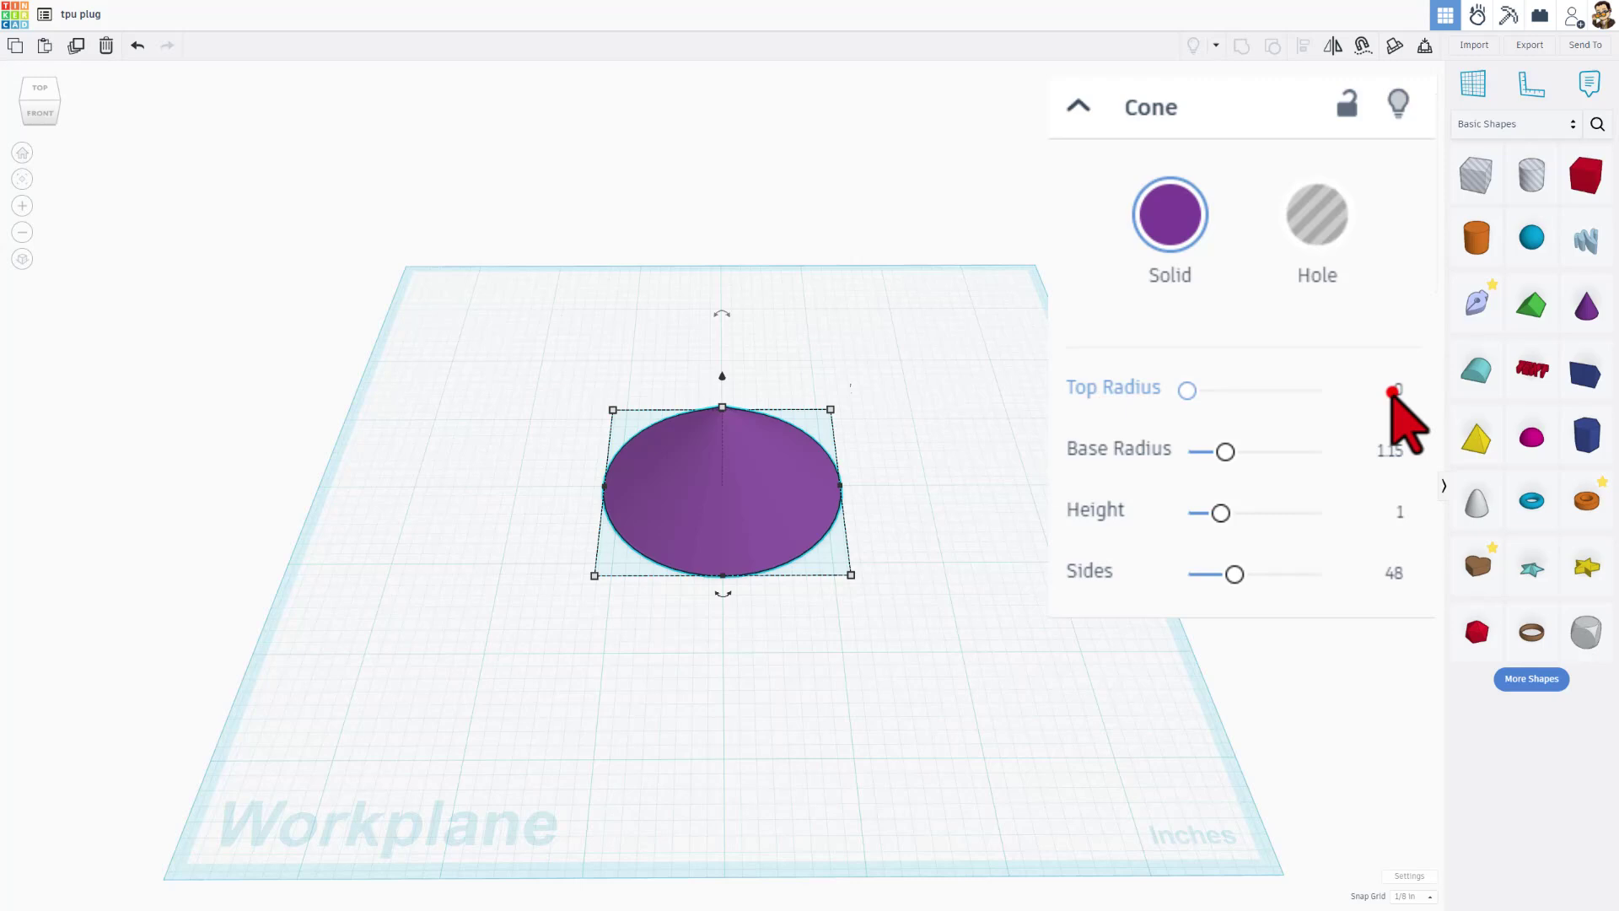
left_click(1393, 392)
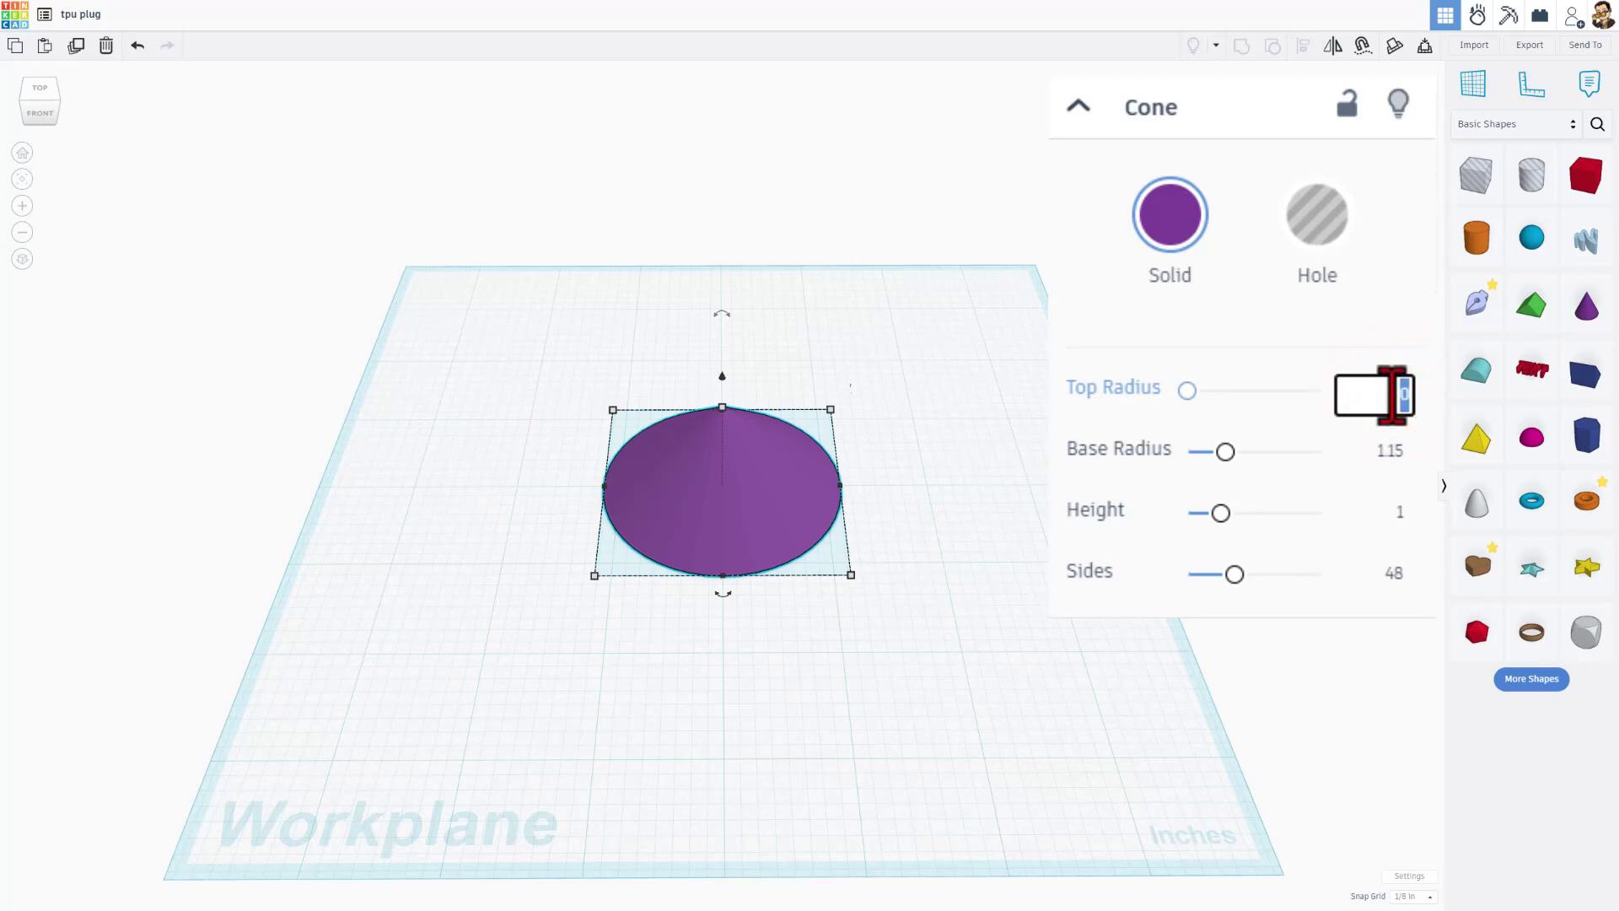
type("1")
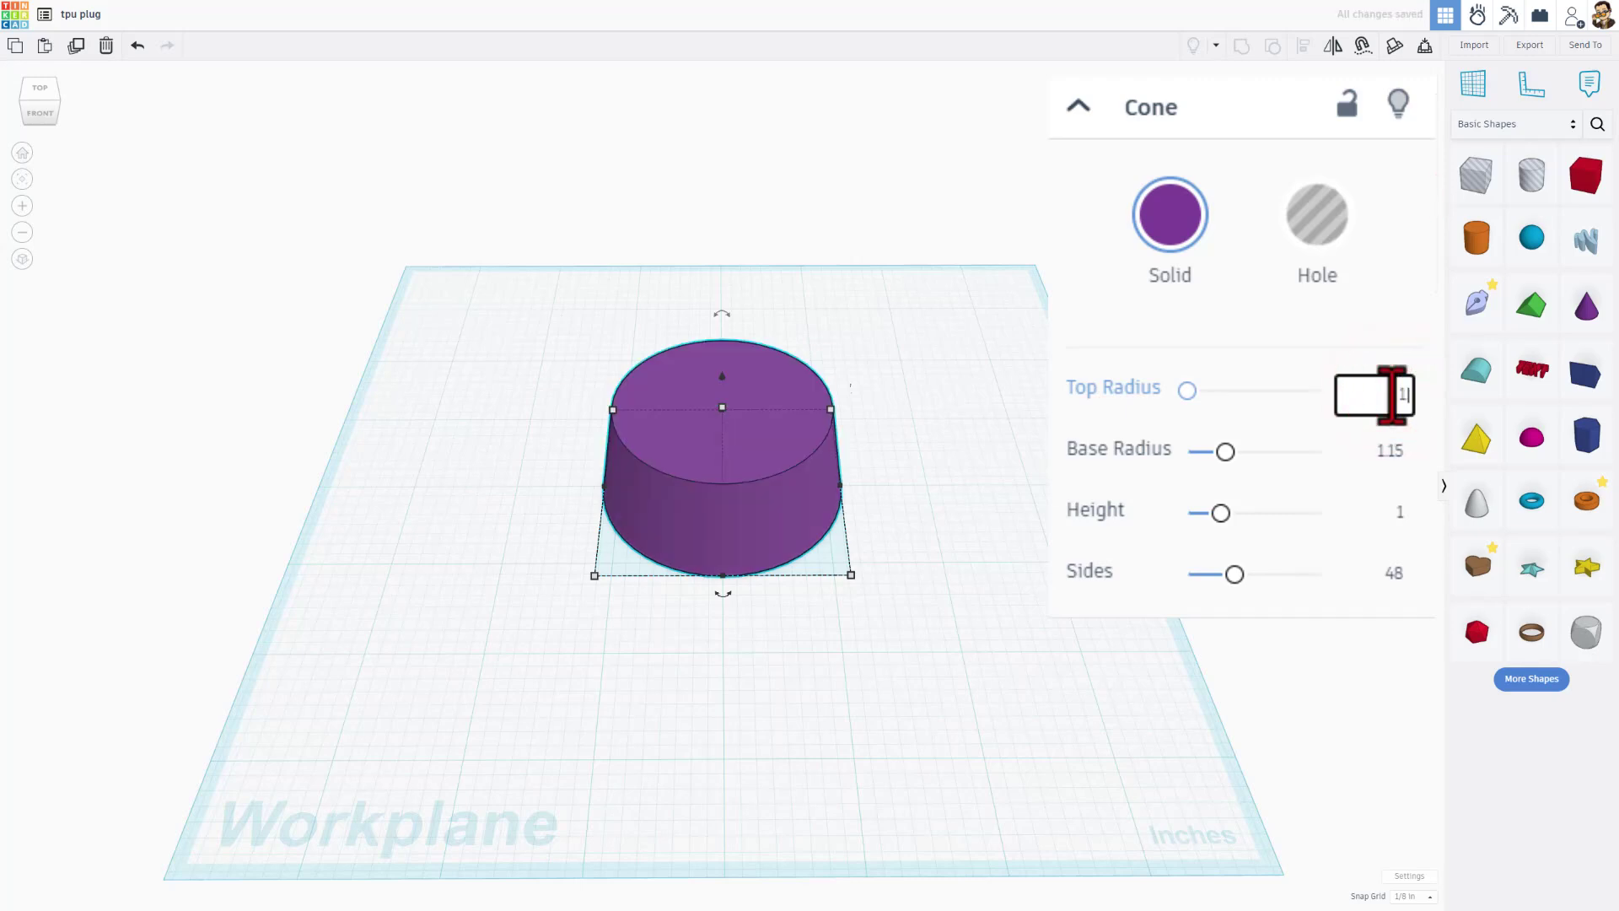
key("Return")
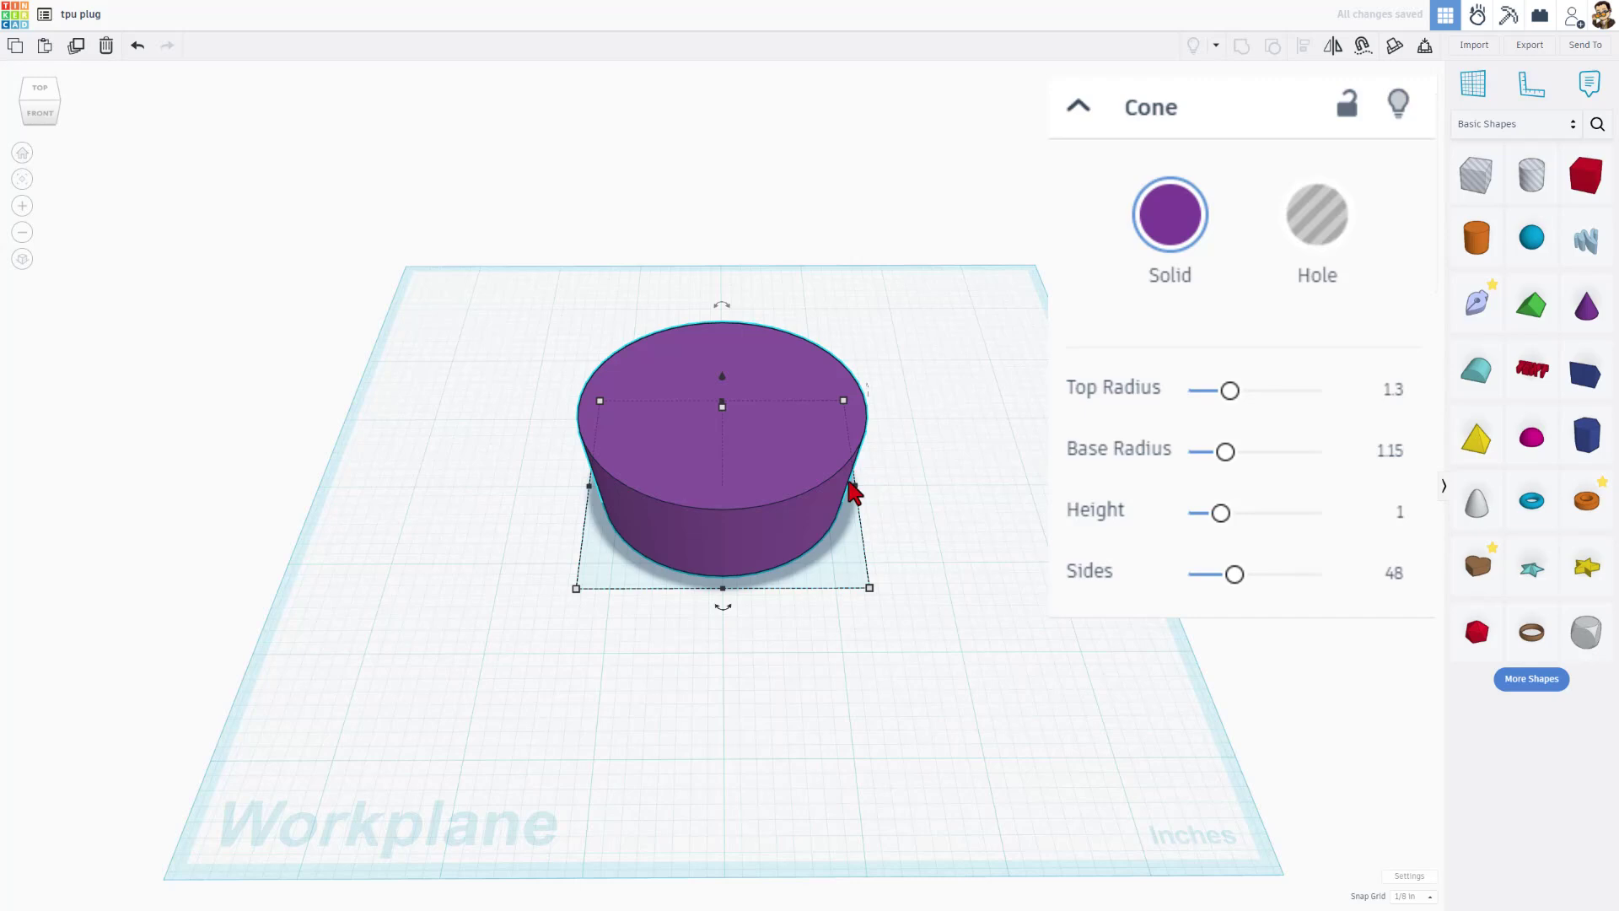
right_click_drag(784, 588, 800, 524)
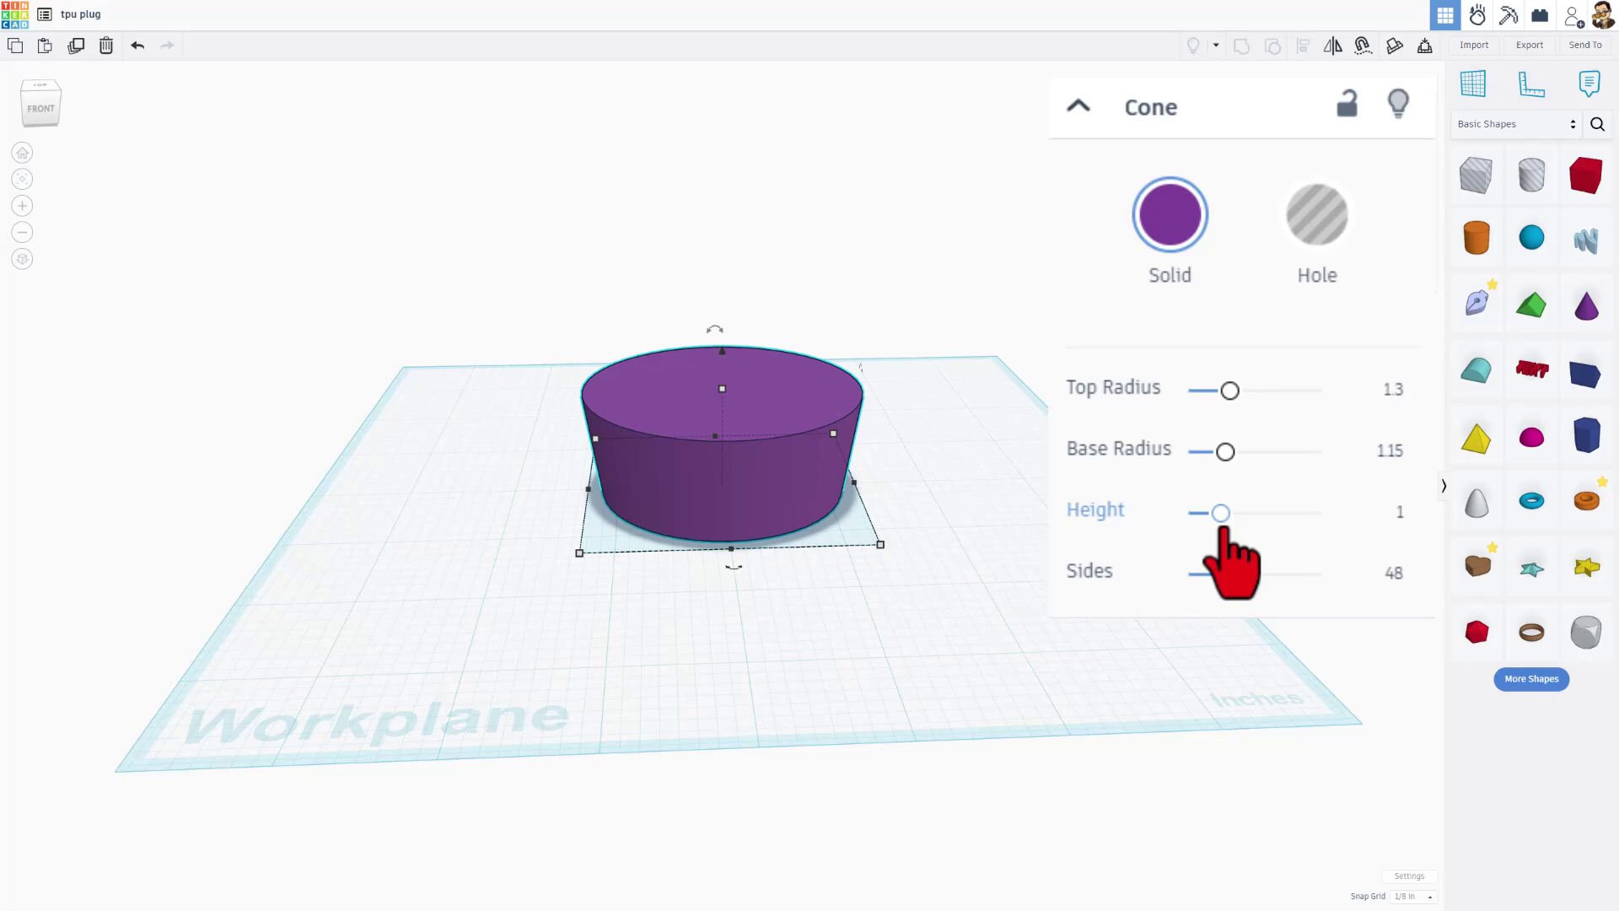
Step: Give the cone 128 sides and reduce its height to 0.84
left_click_drag(1231, 574, 1320, 572)
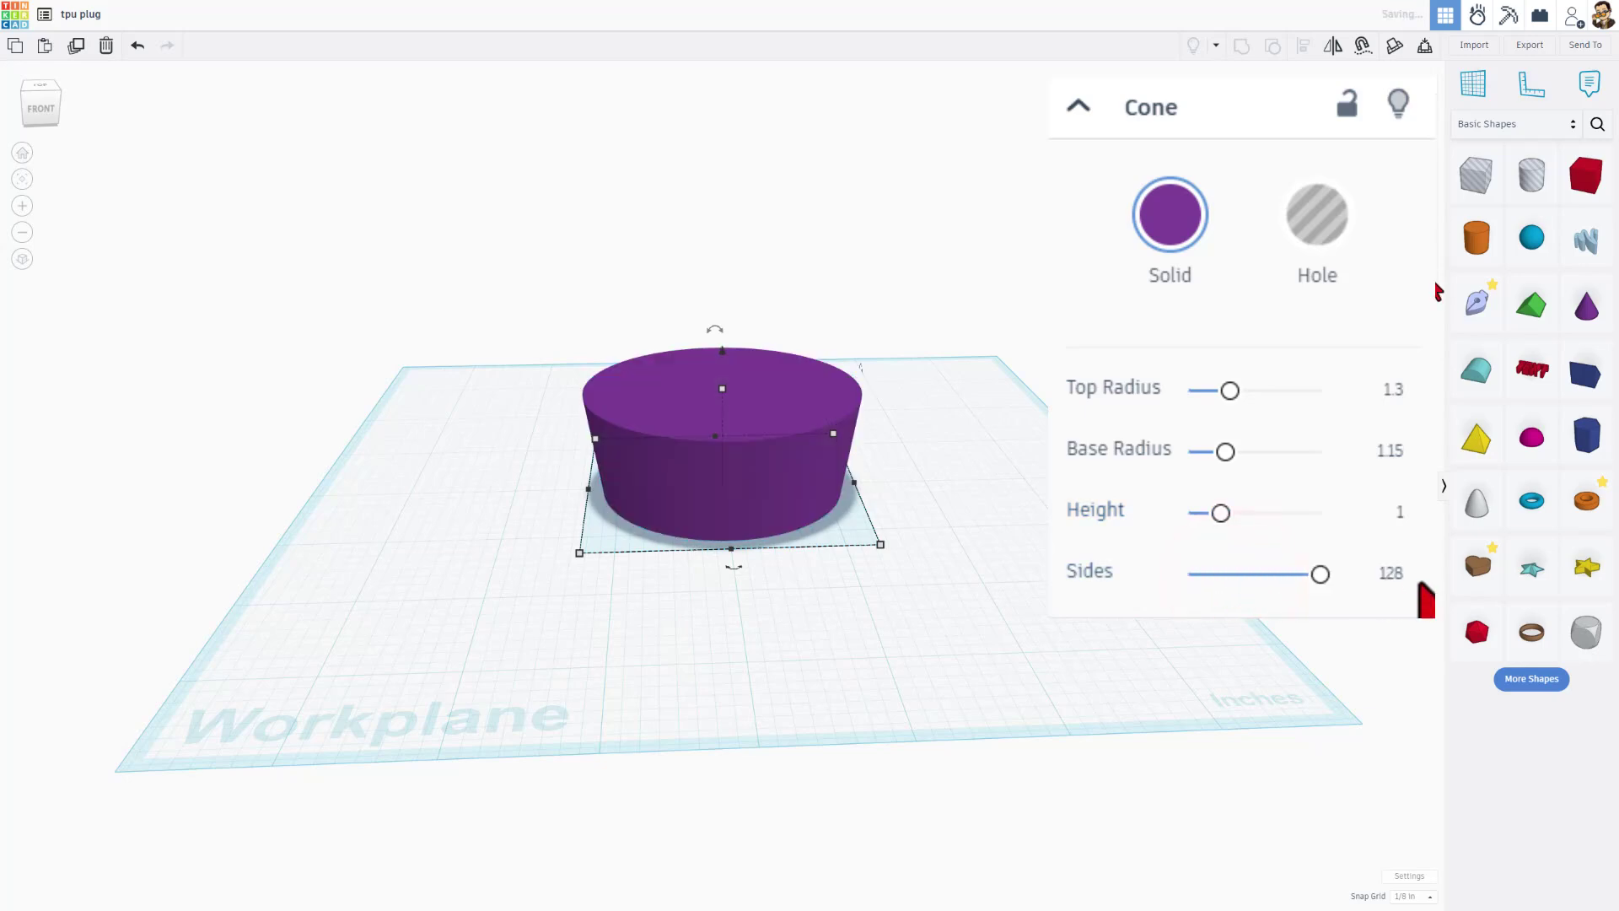
right_click_drag(1028, 439, 1028, 403)
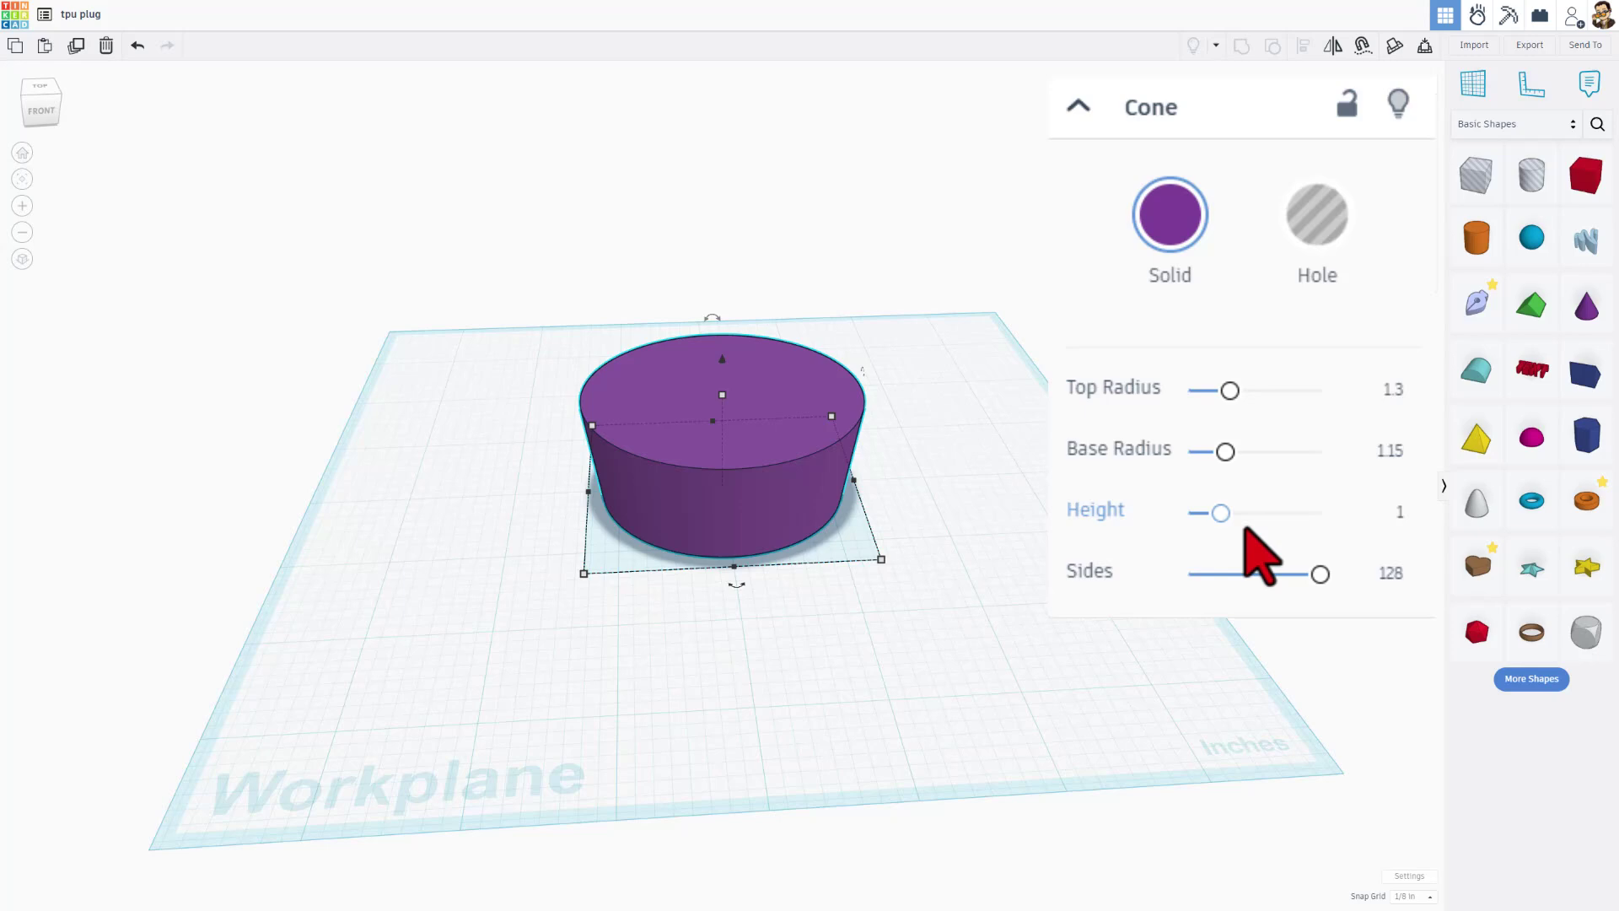
left_click_drag(1220, 512, 1215, 513)
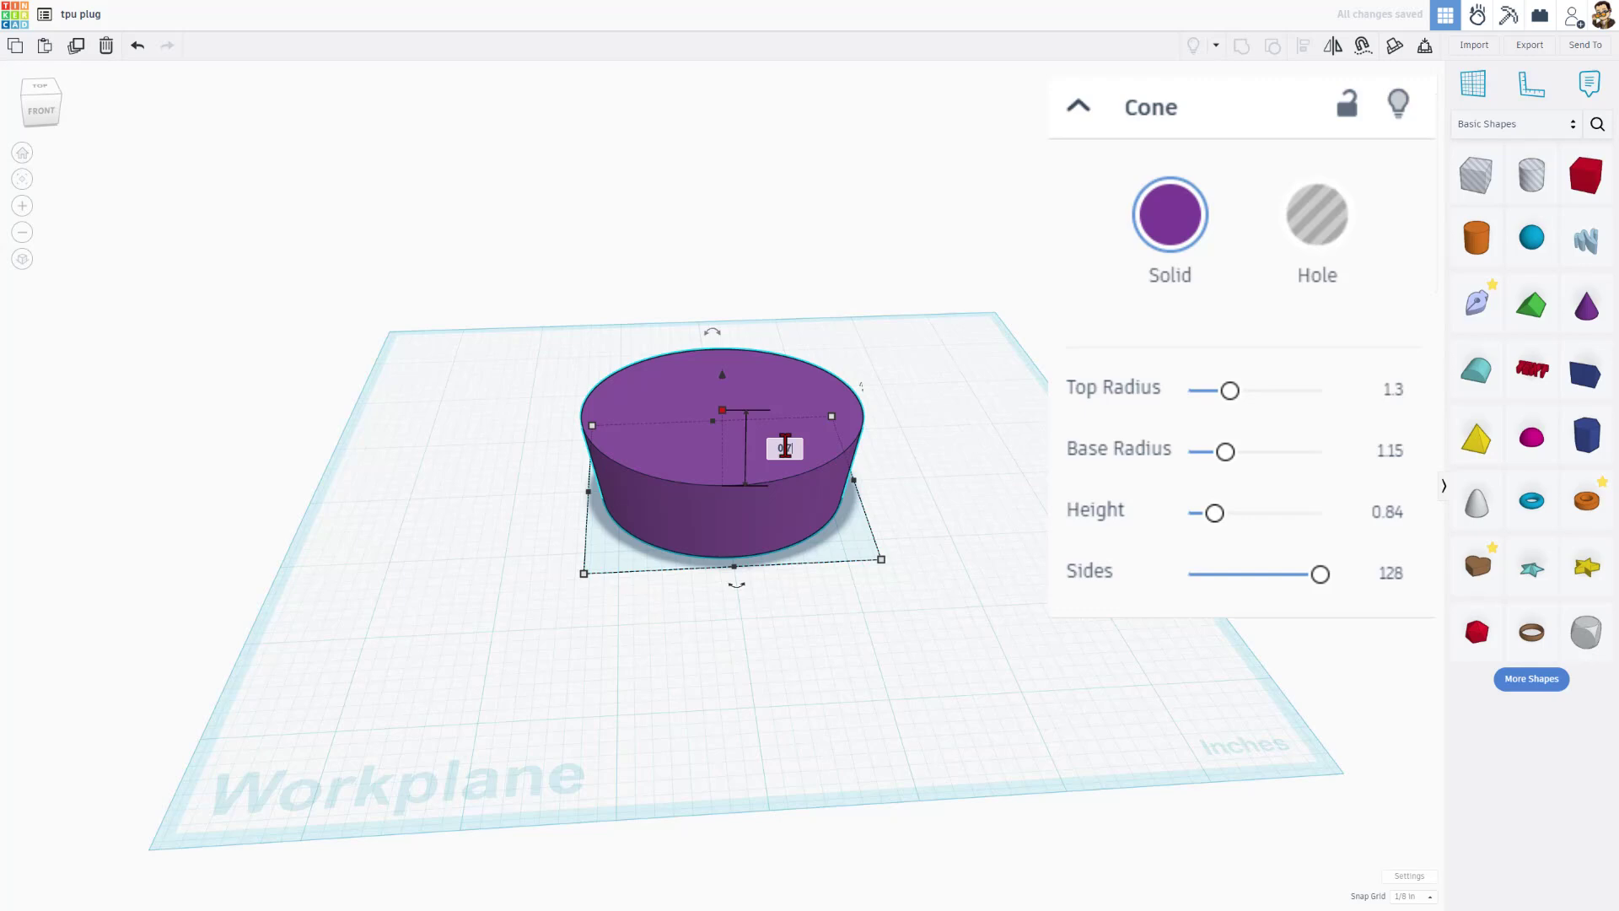
key("Return")
scroll(812, 470, "up", 2)
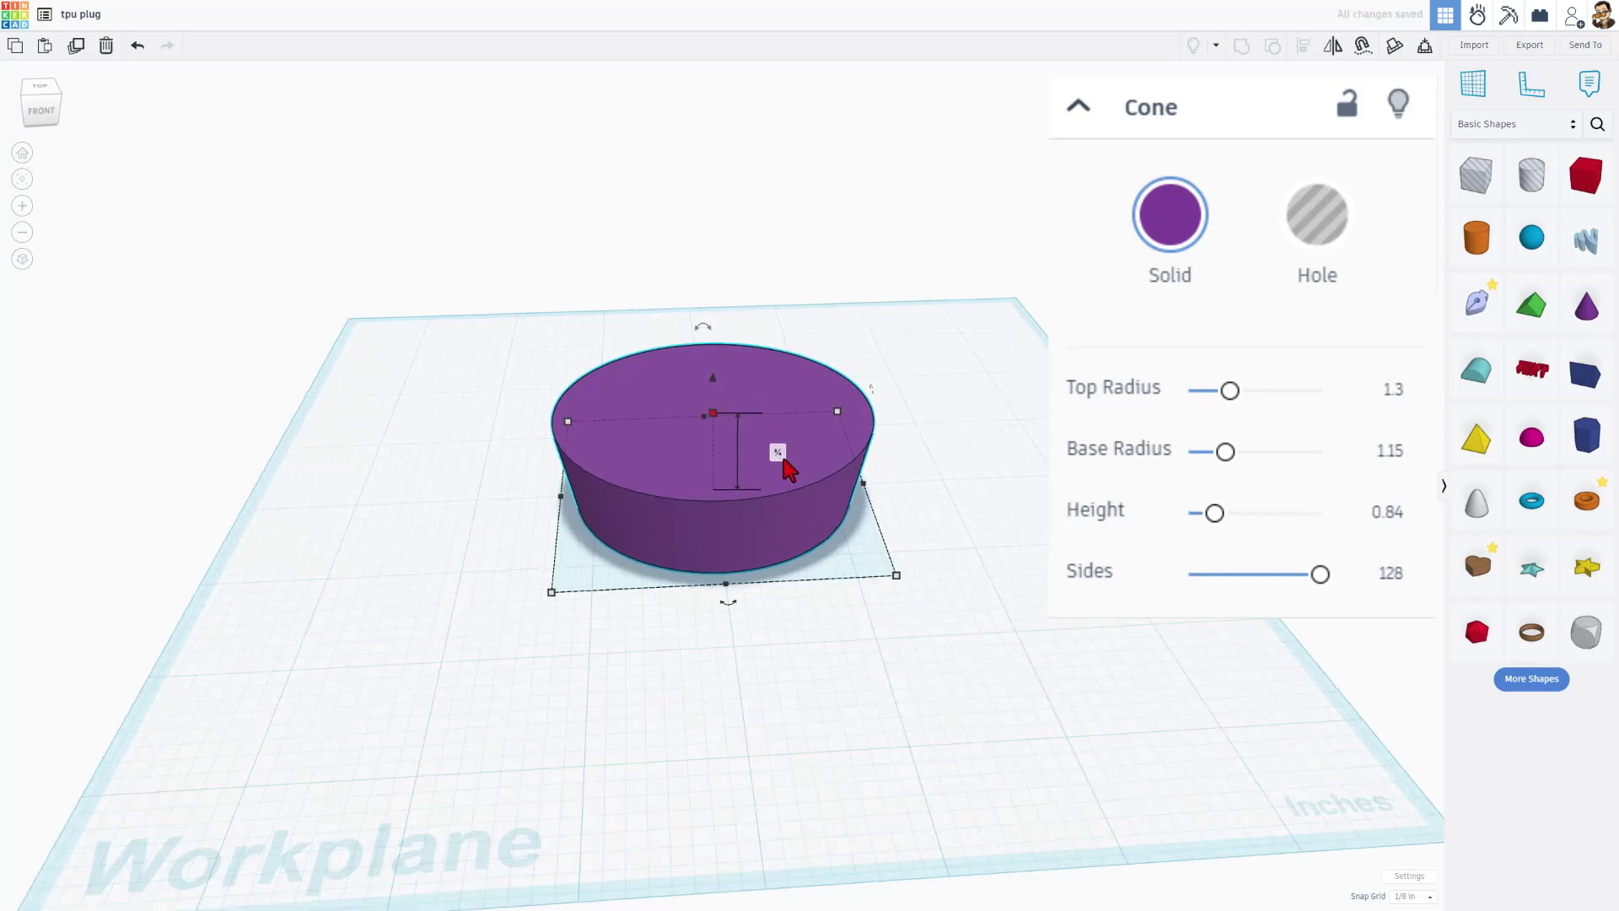
scroll(769, 476, "down", 2)
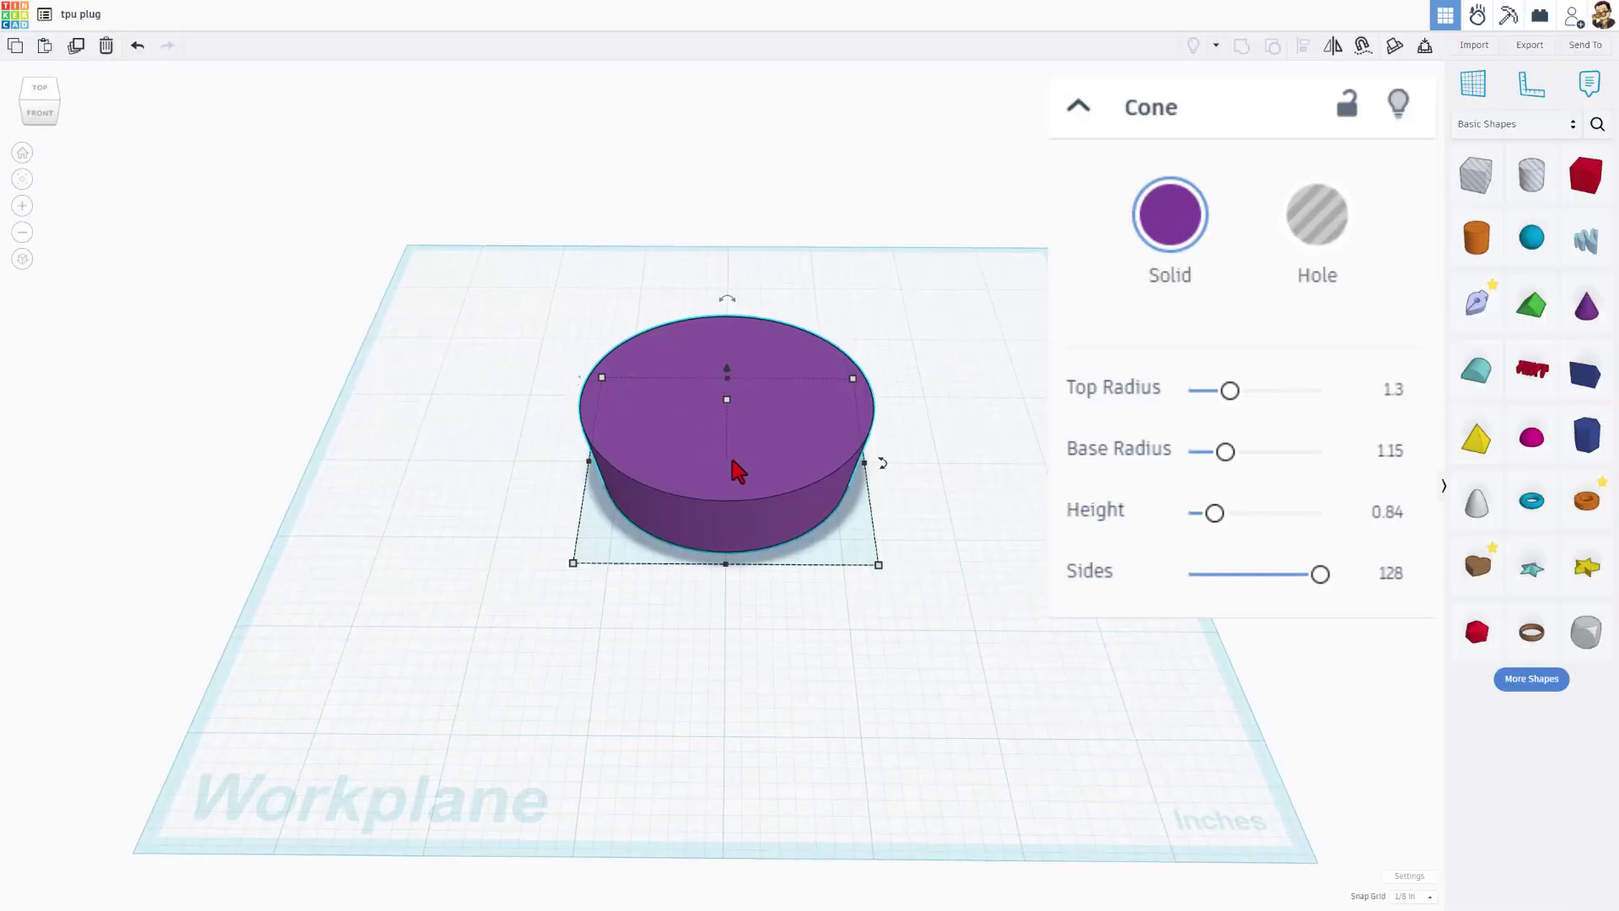
Step: Duplicate the cone with Ctrl+D and turn the copy into a hole
left_click(907, 296)
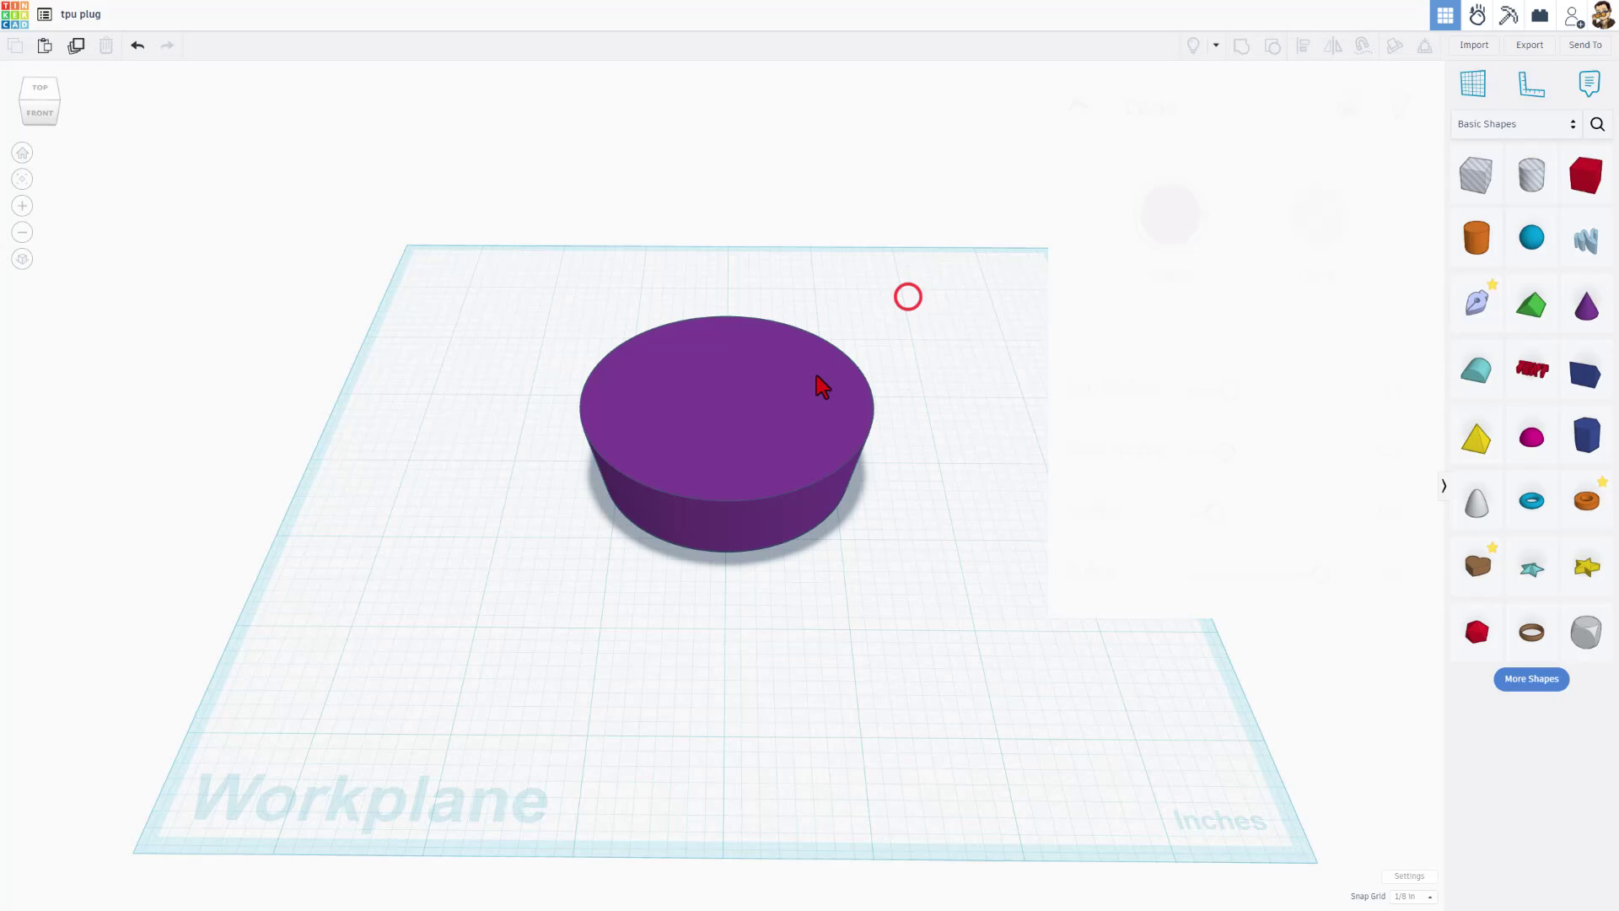
left_click(816, 373)
key("ctrl+d")
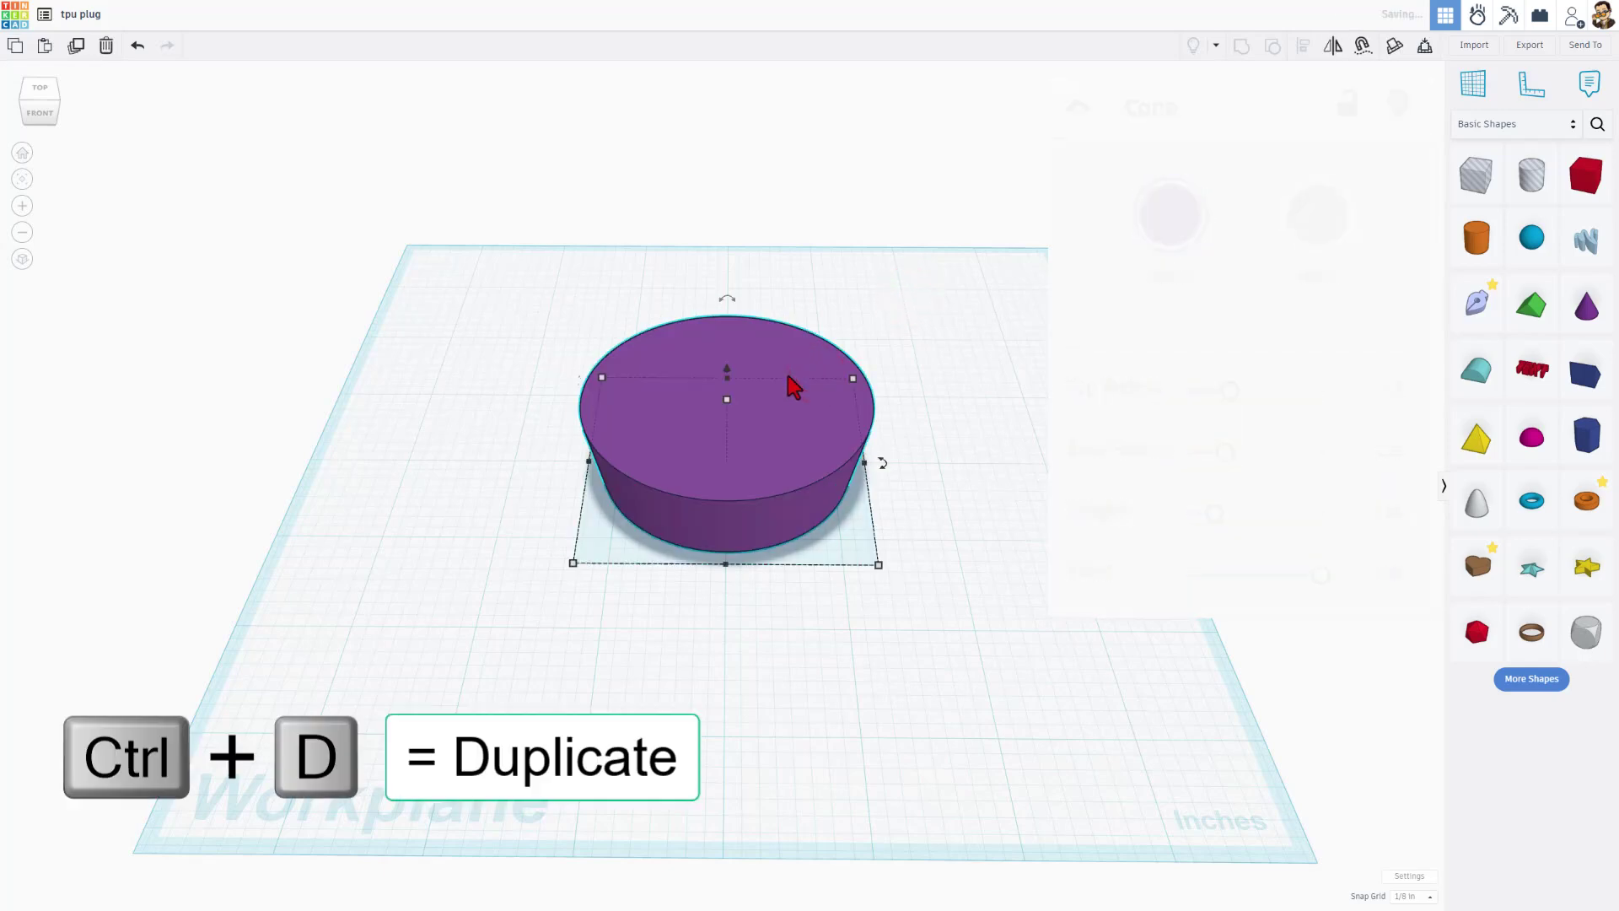
left_click(1296, 221)
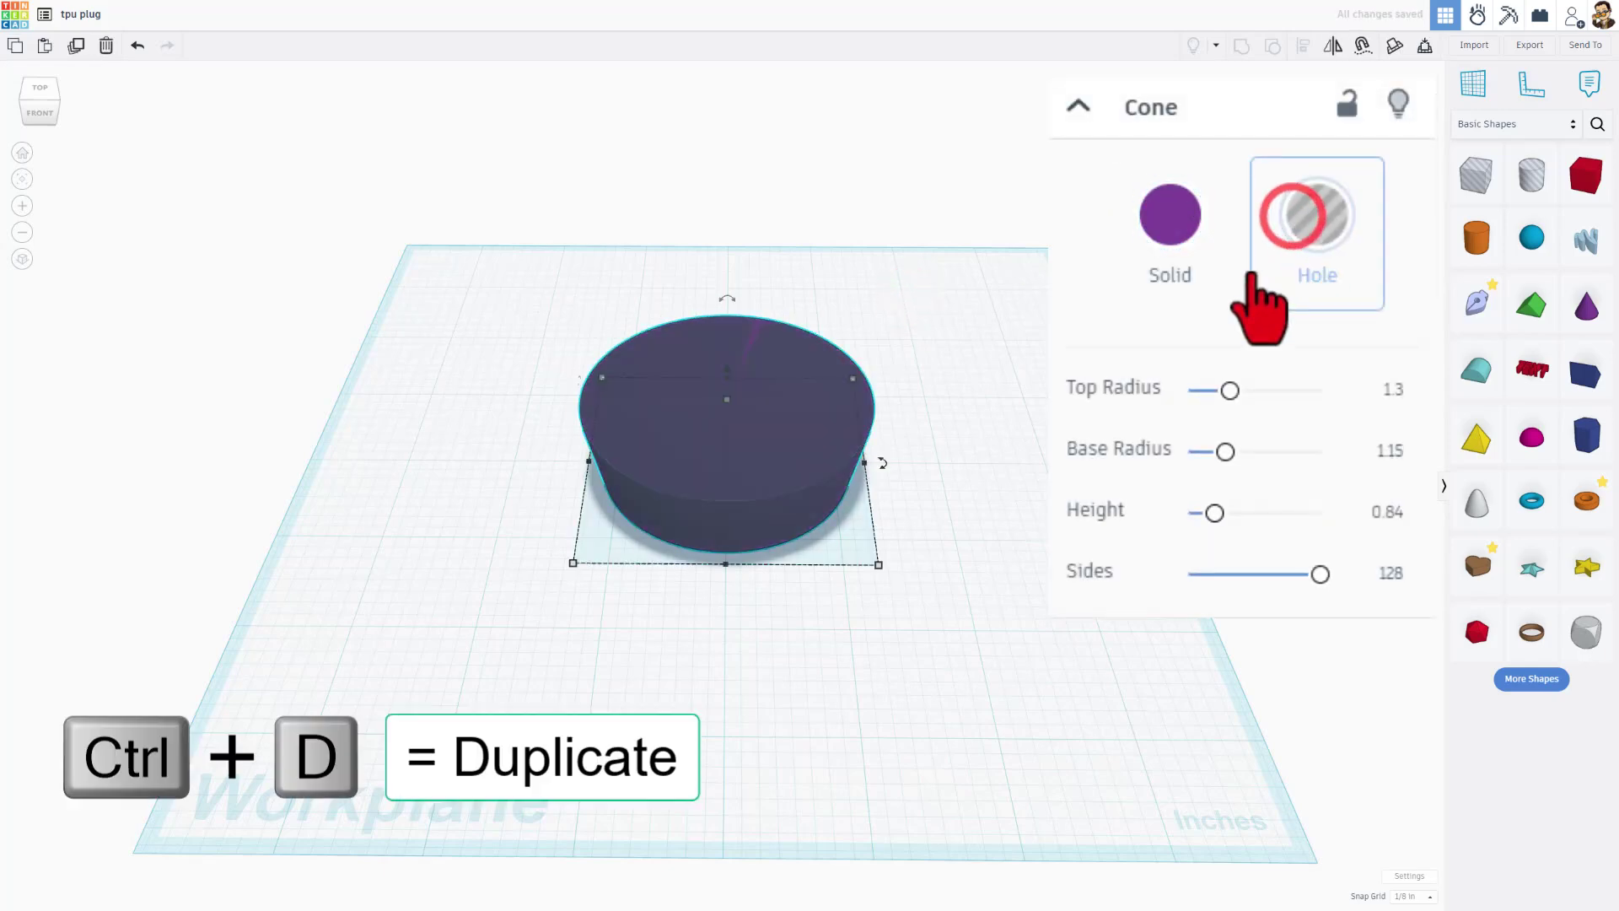
left_click(822, 435)
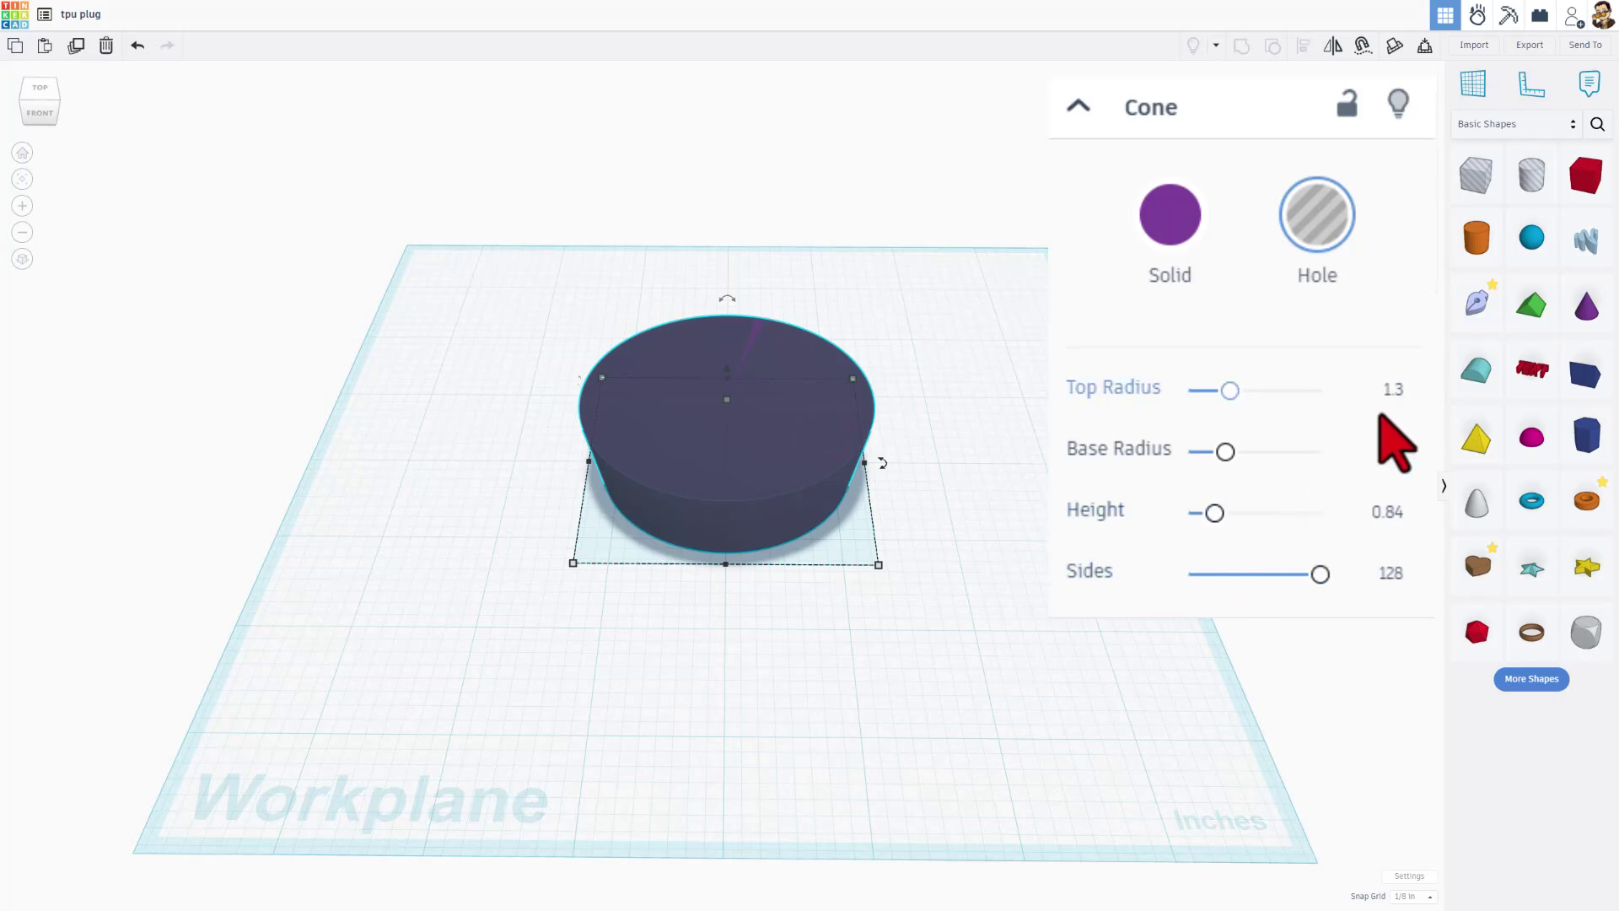
Step: Set the cone hole's top radius to 1.1 and base radius to 1
left_click(1392, 393)
type("1.15")
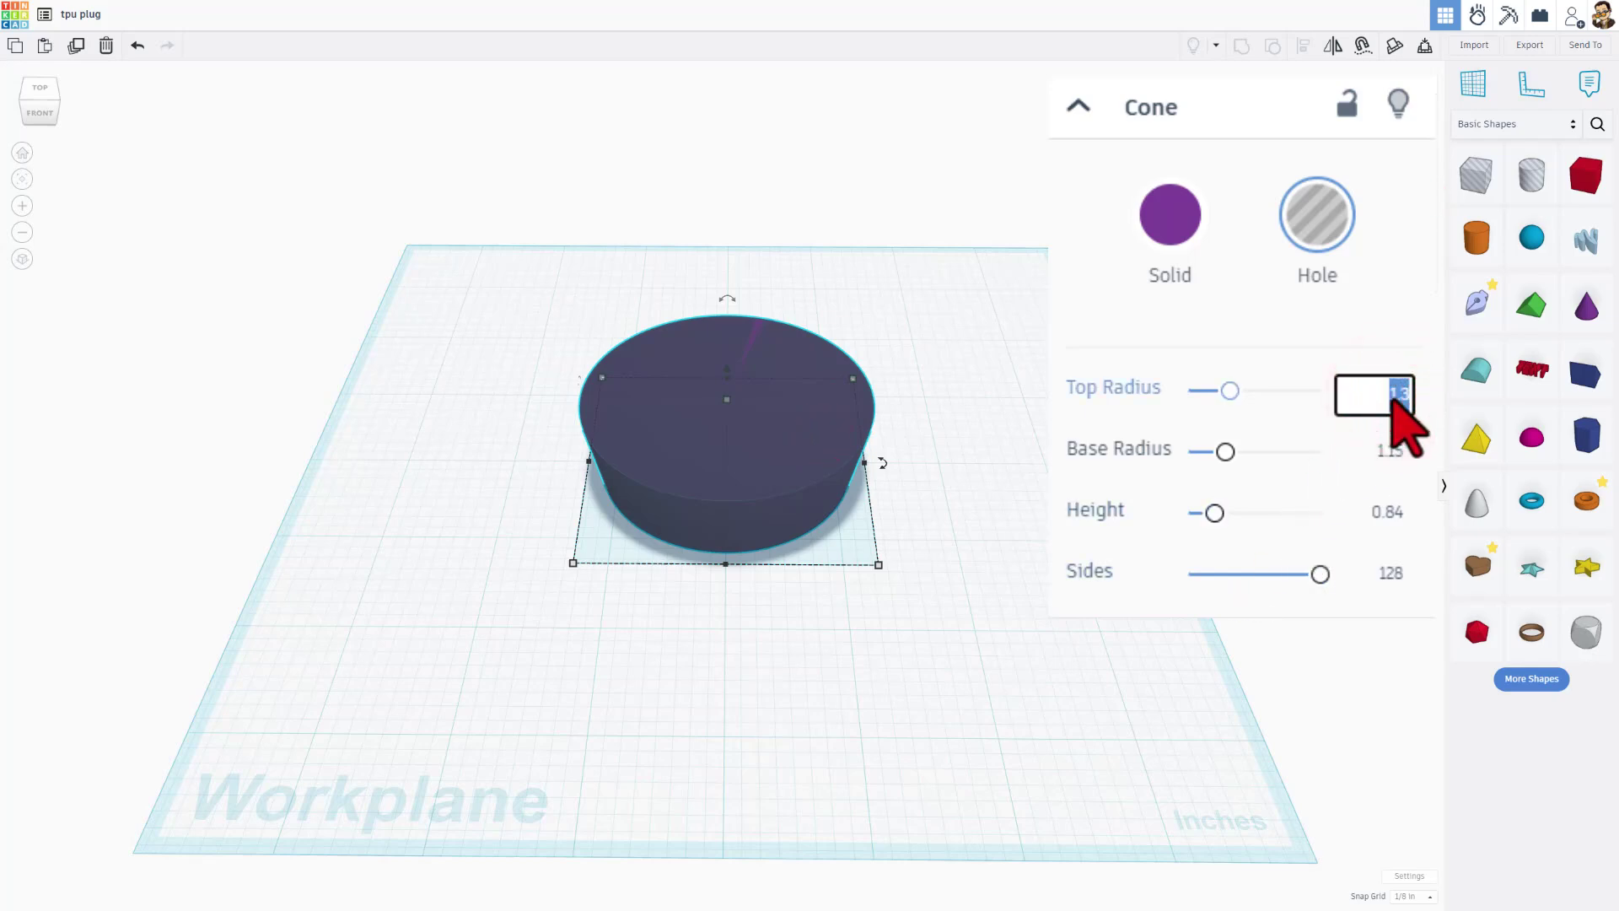
key("Return")
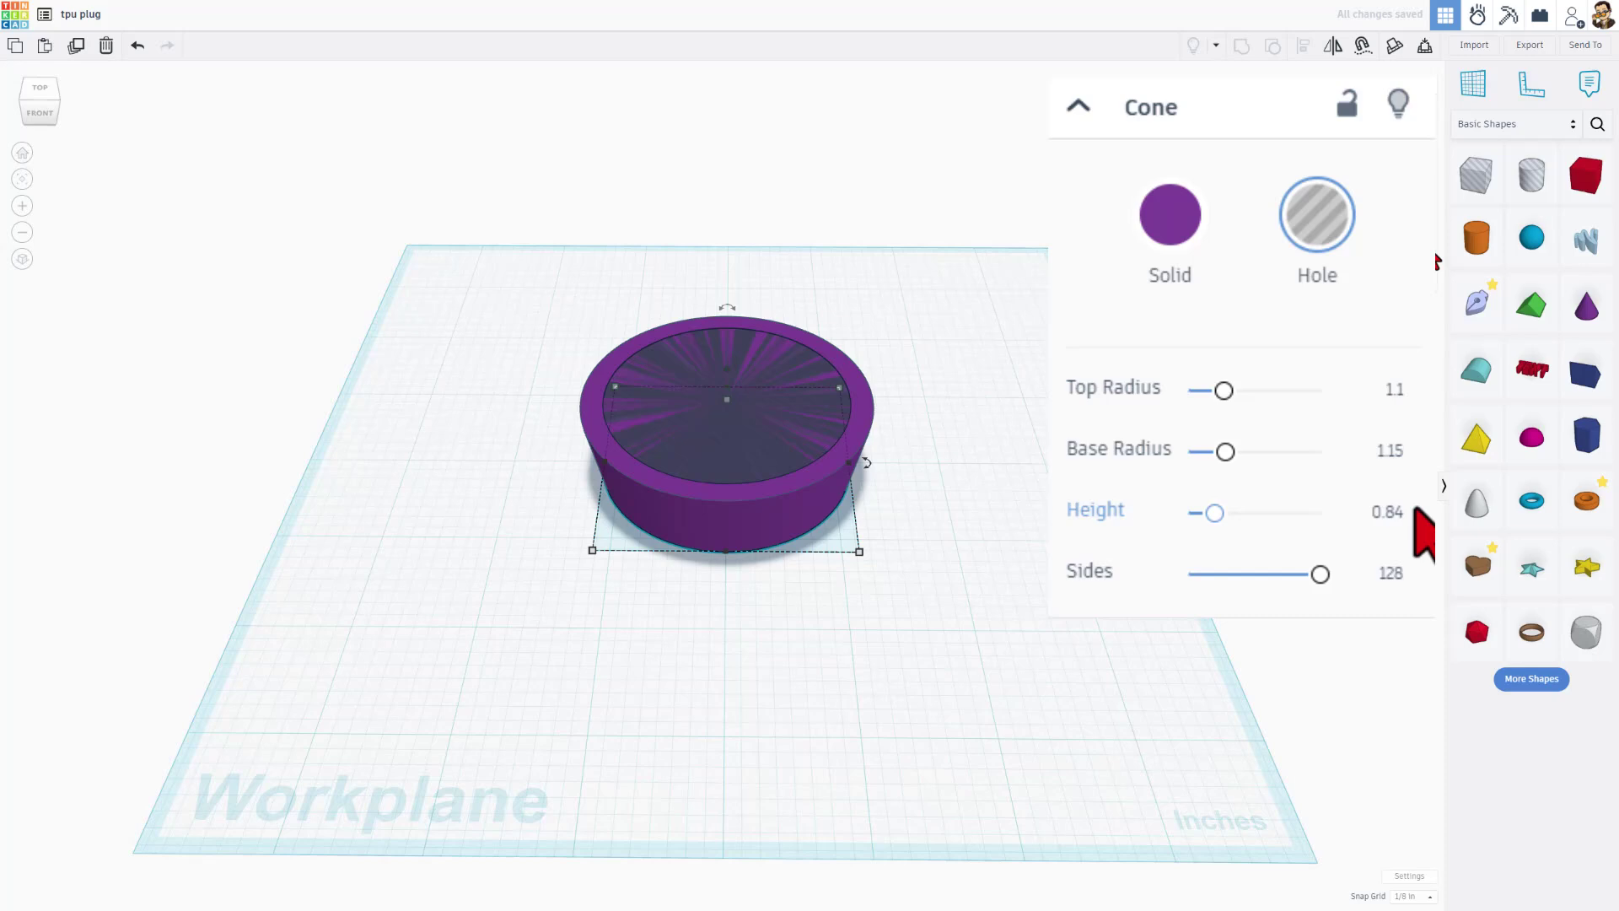
left_click(1391, 453)
type("1")
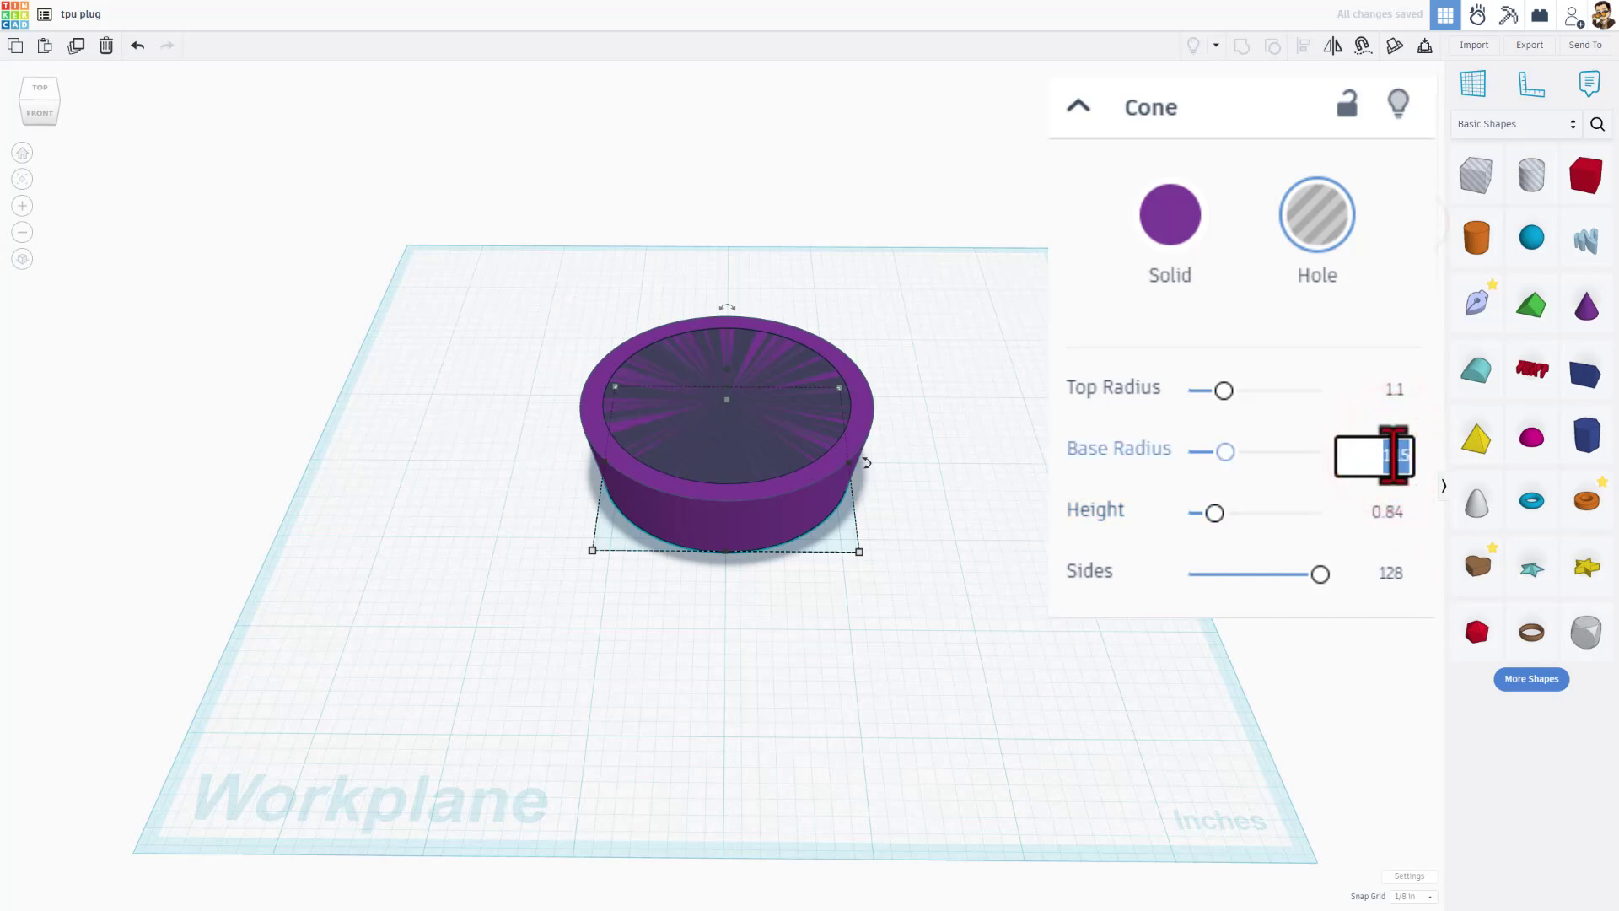
key("Return")
left_click(793, 389)
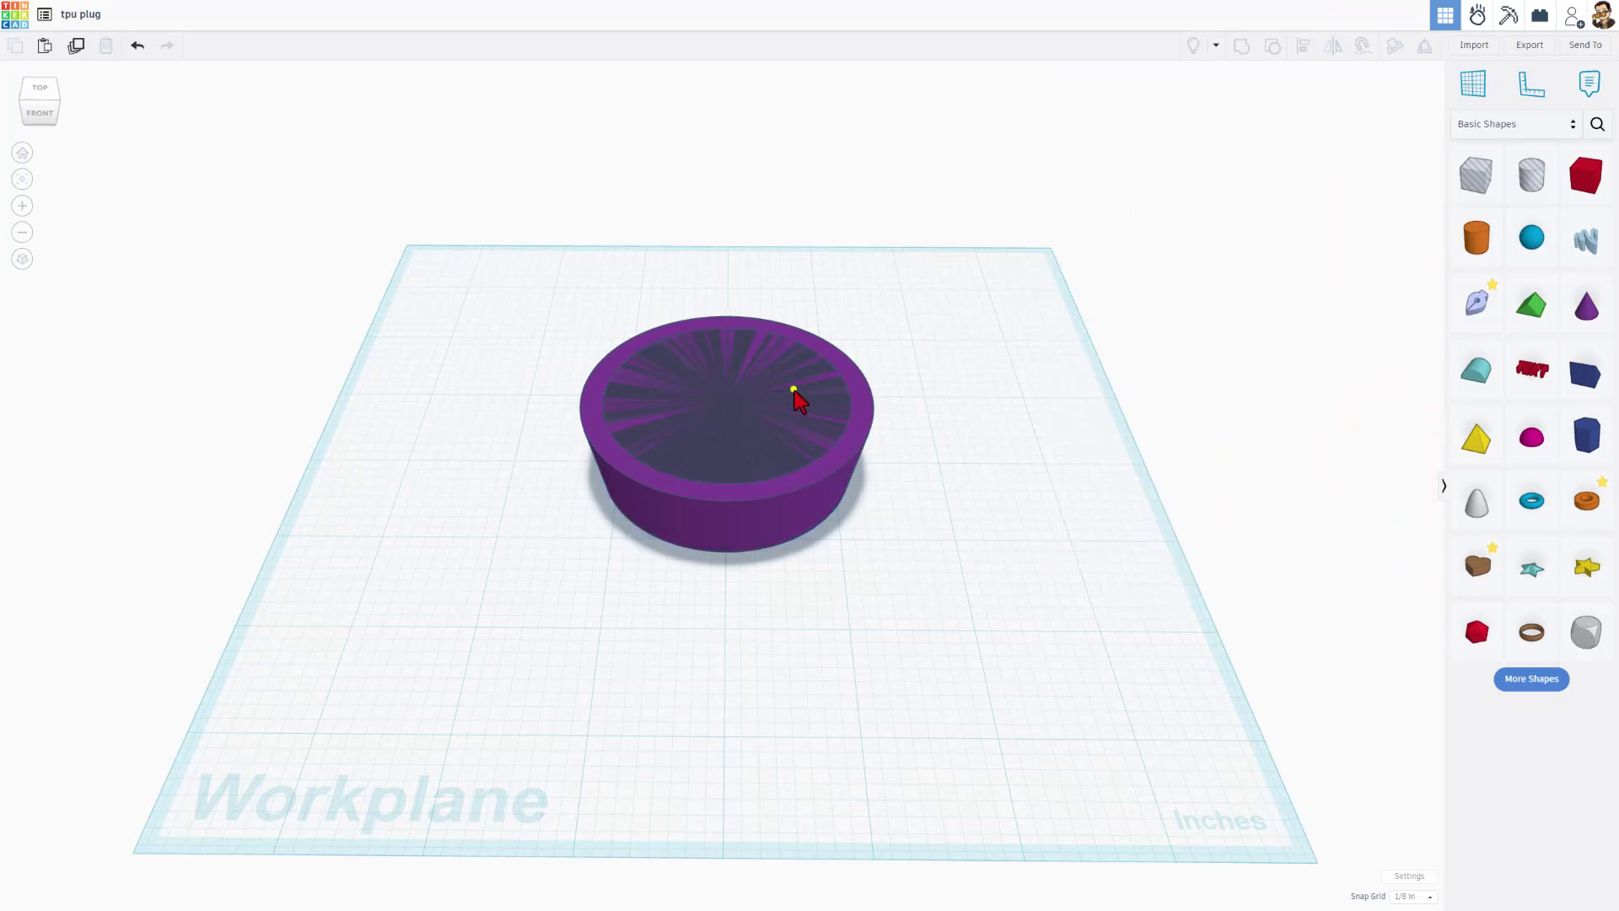
left_click_drag(894, 321, 660, 445)
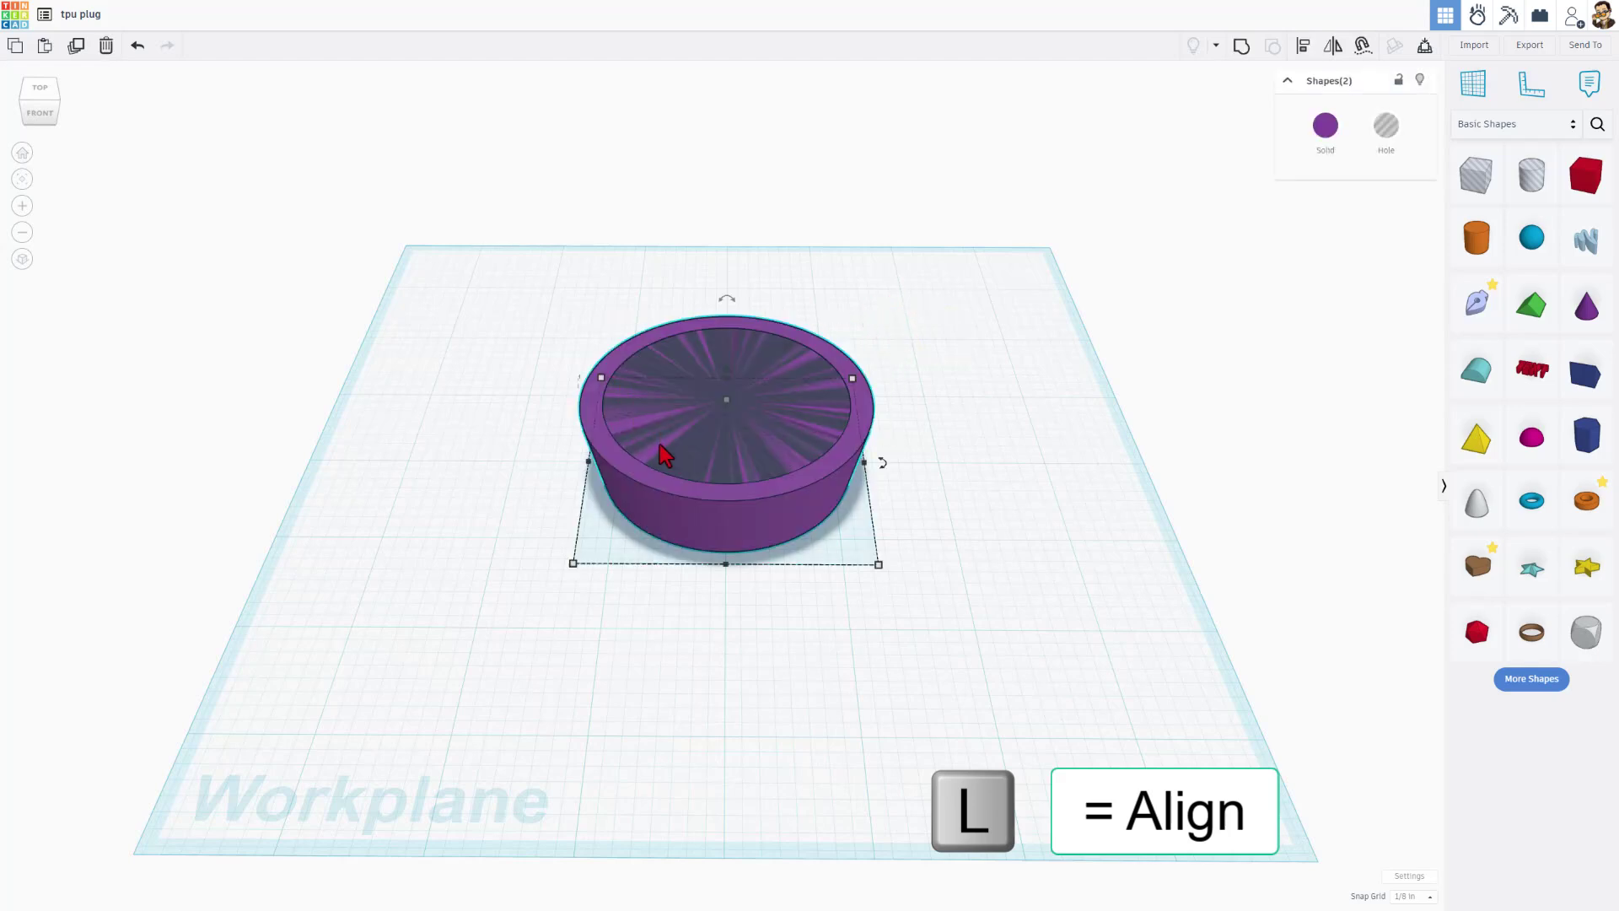
Step: Align the plug with the cone hole and group them into one hollow ring
key("l")
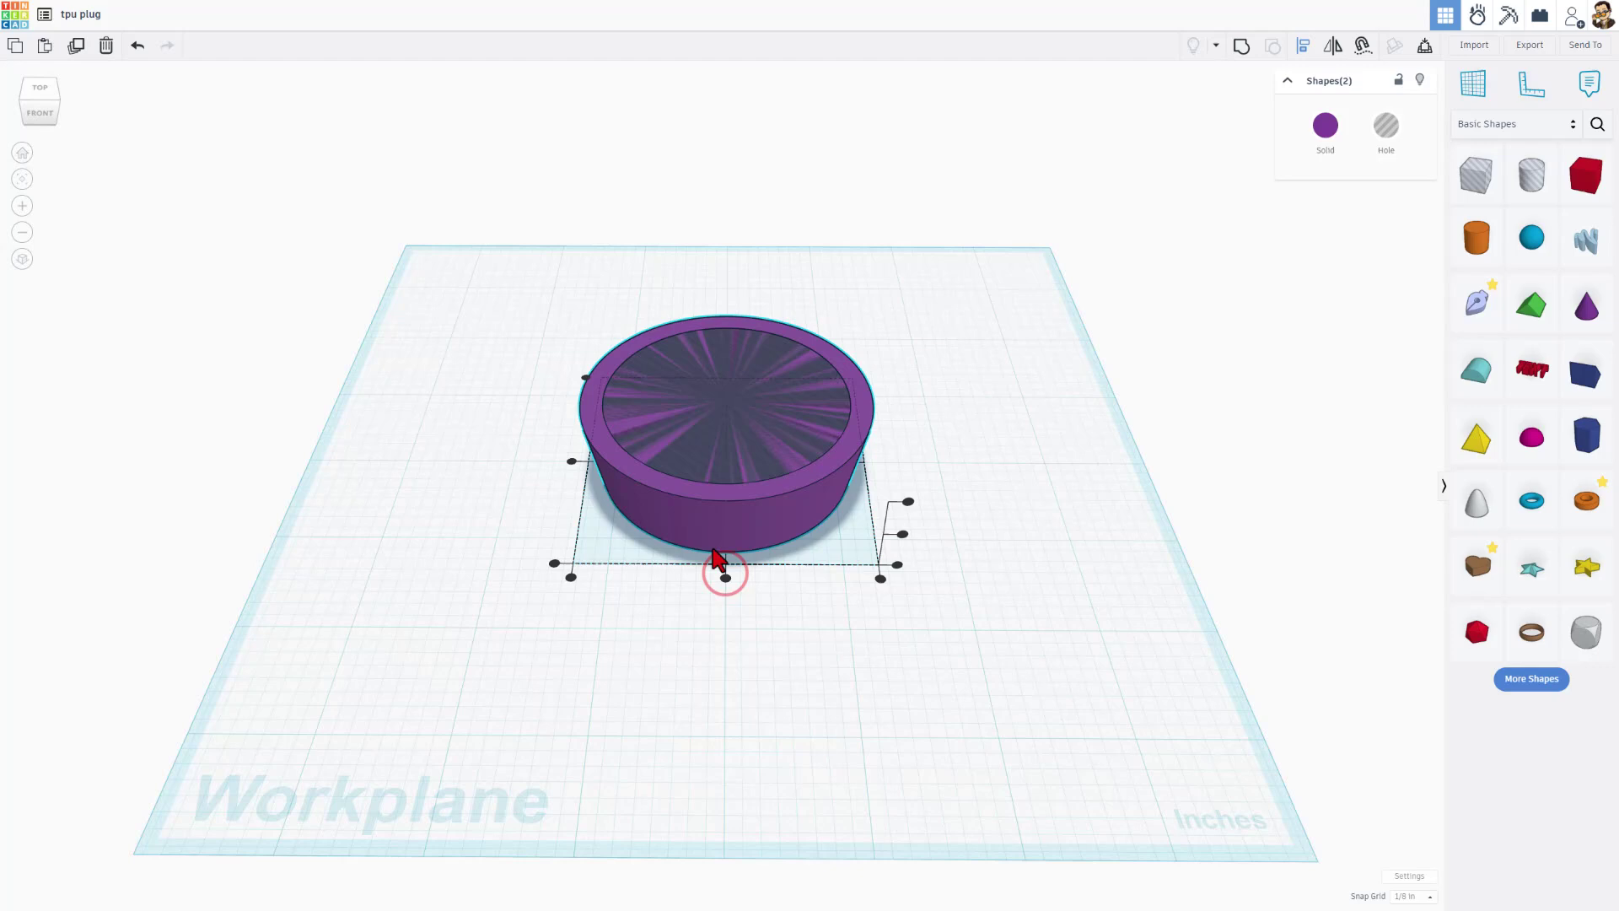
left_click(918, 332)
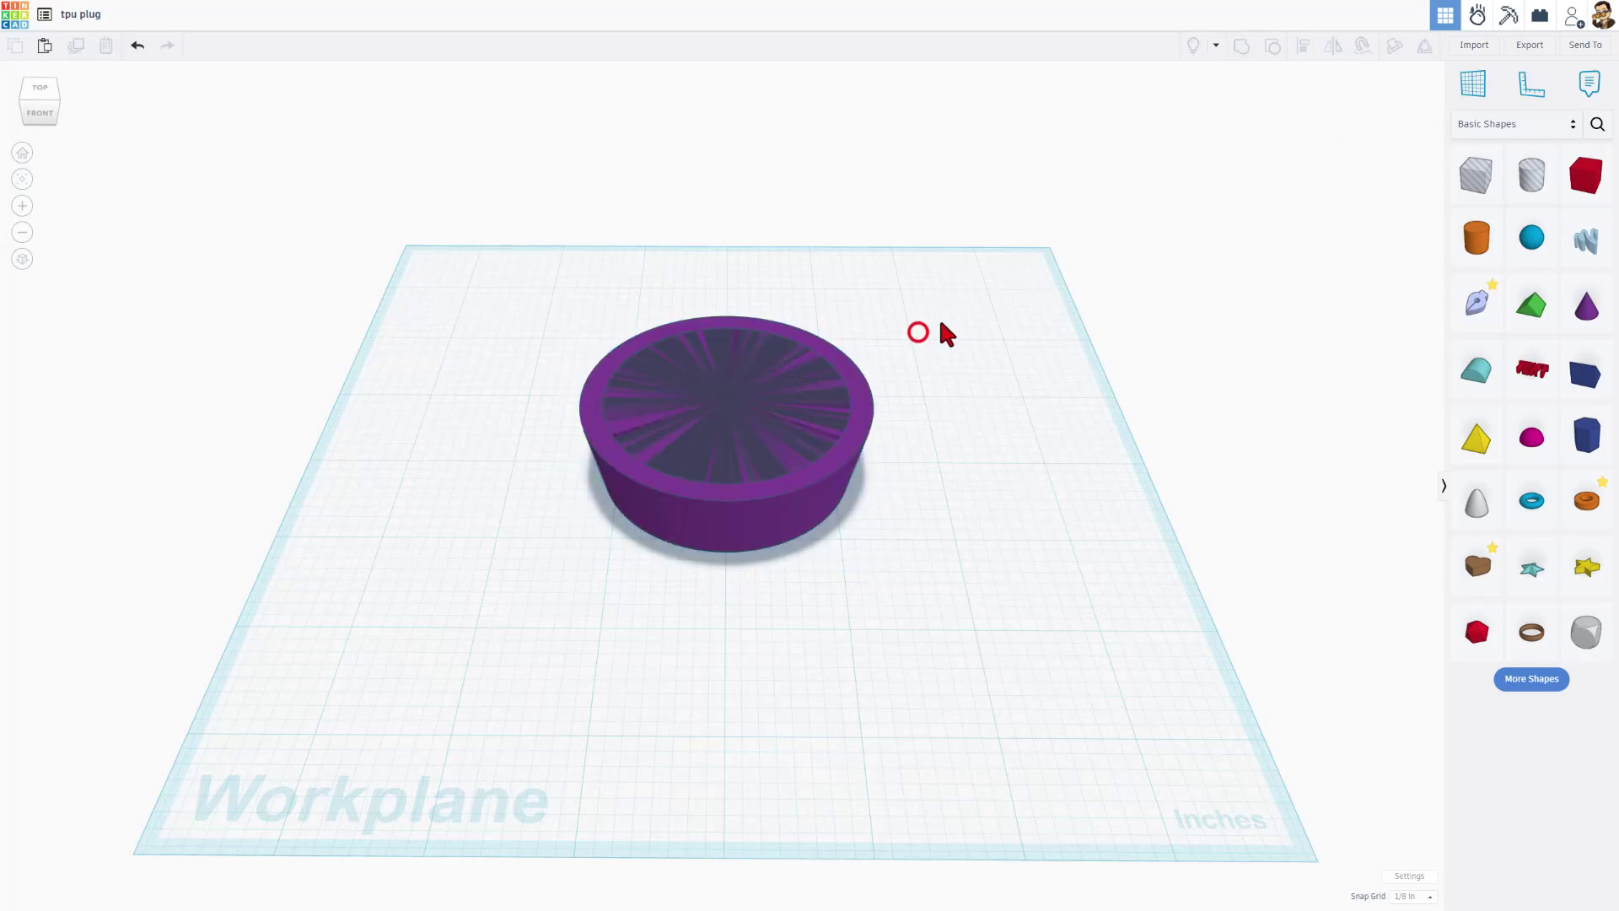
left_click_drag(953, 313, 757, 426)
key("ctrl+g")
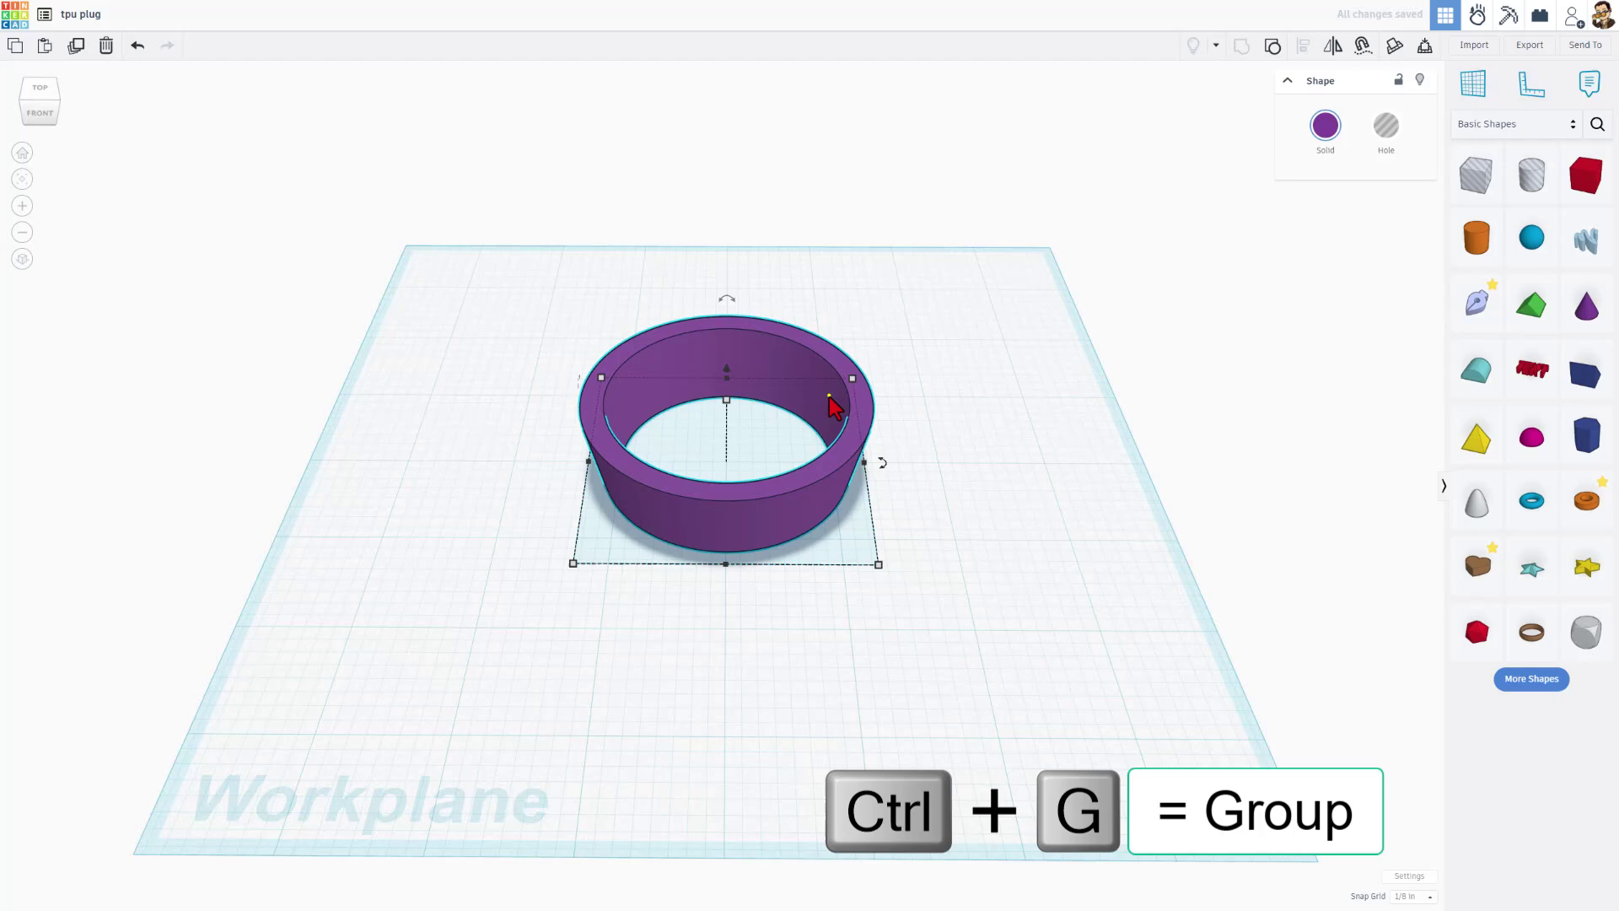
right_click_drag(829, 397, 824, 471)
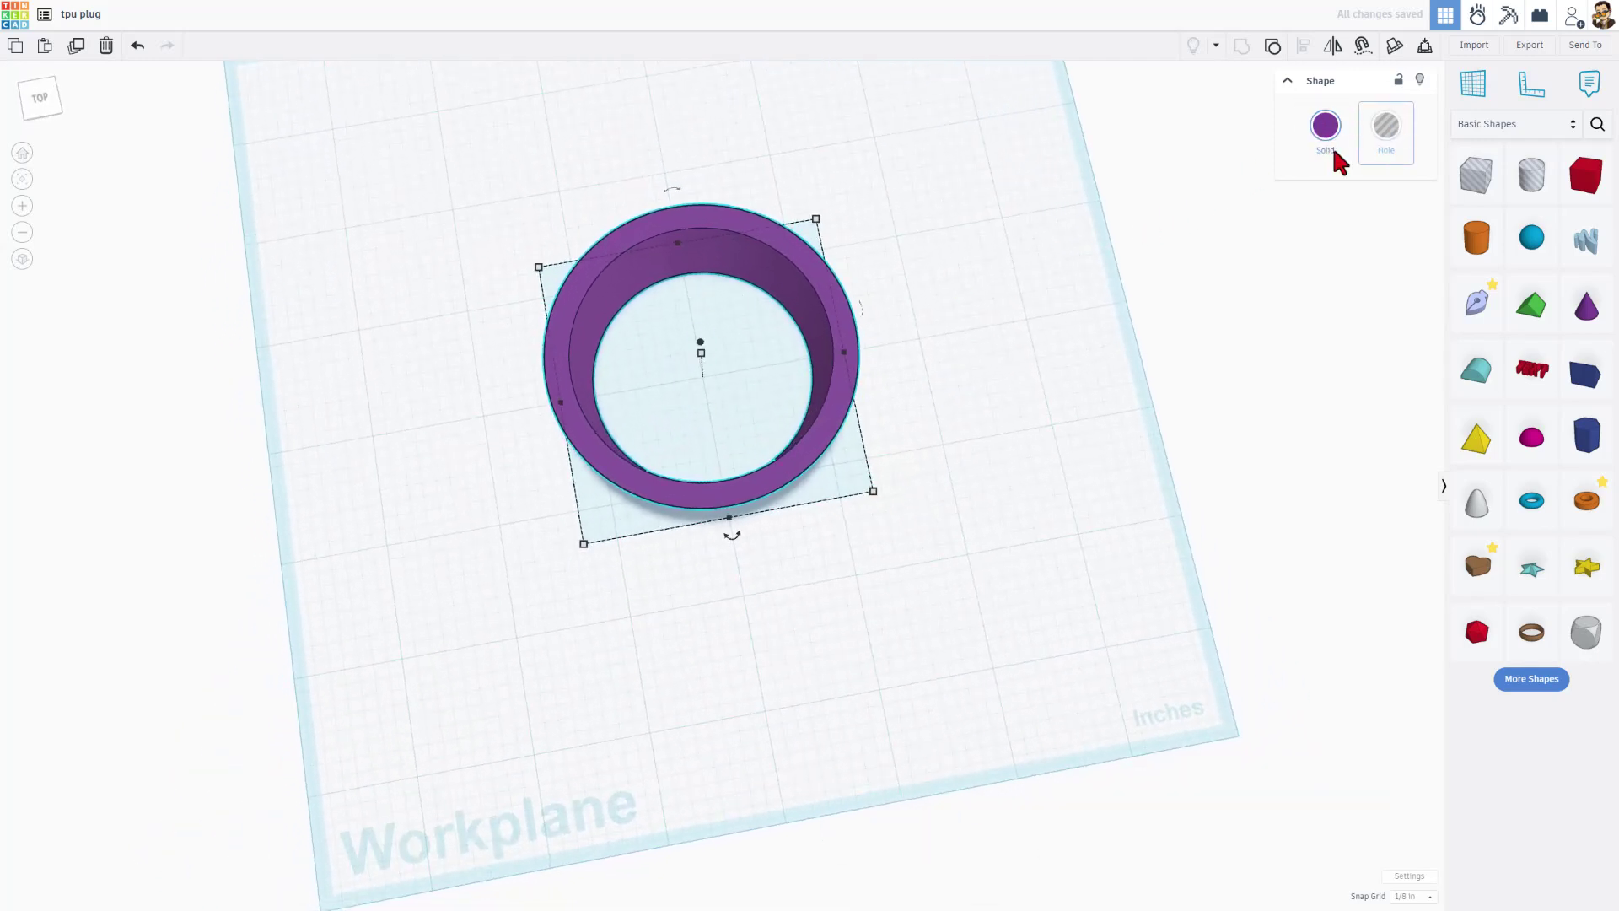
right_click_drag(831, 363, 845, 491)
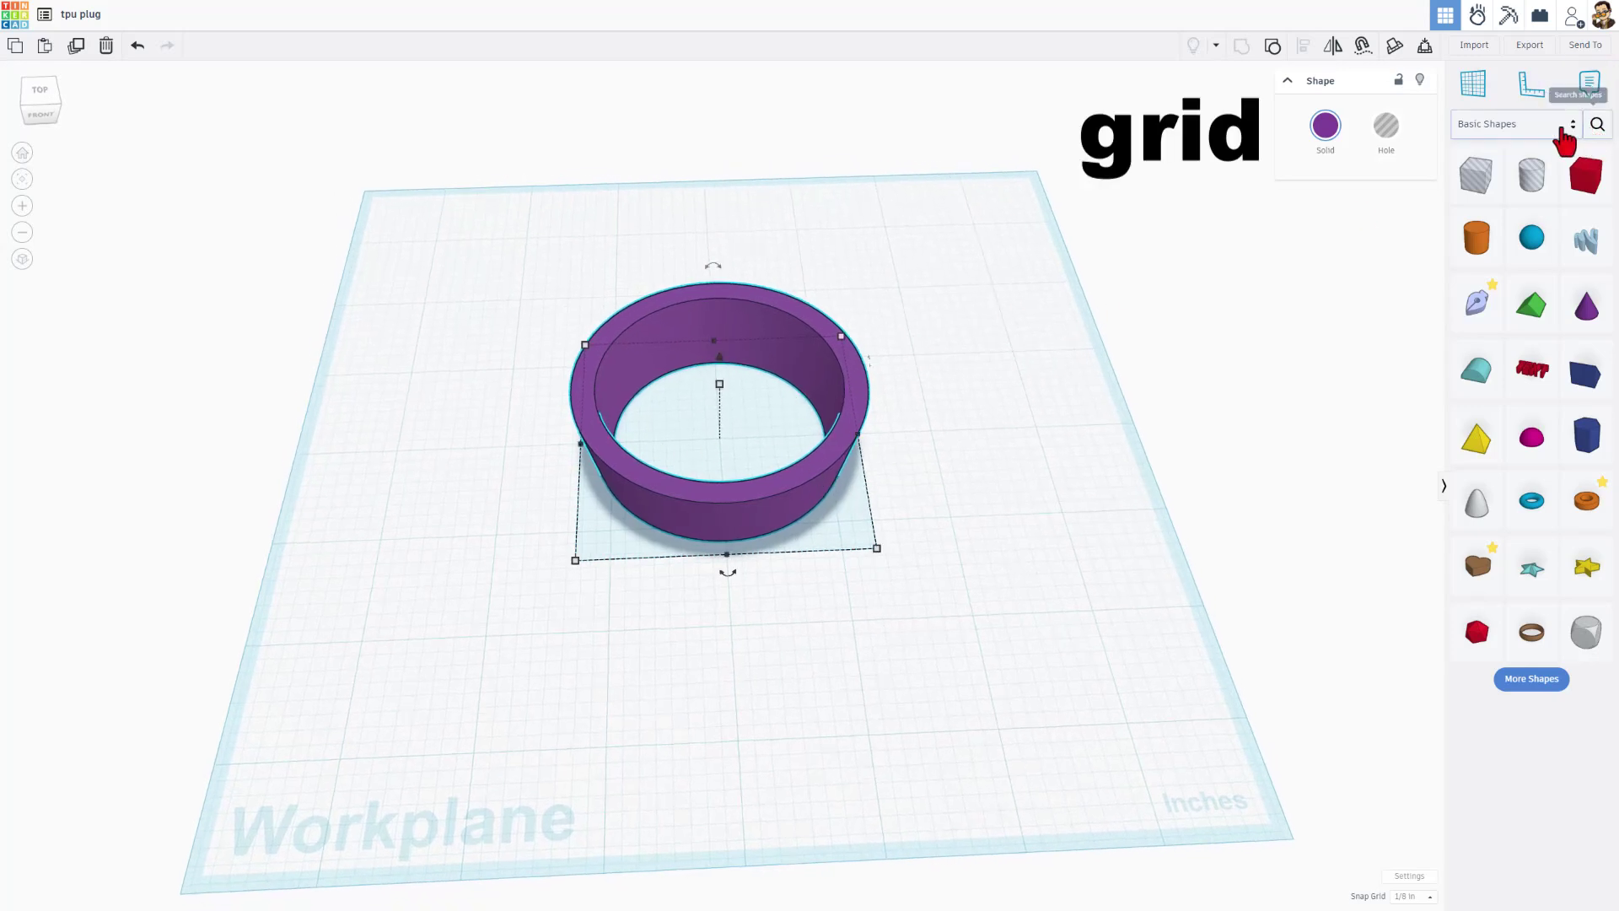
Step: Add a Honeycomb Grid hole left of the ring and a cylinder to its right
left_click(1594, 127)
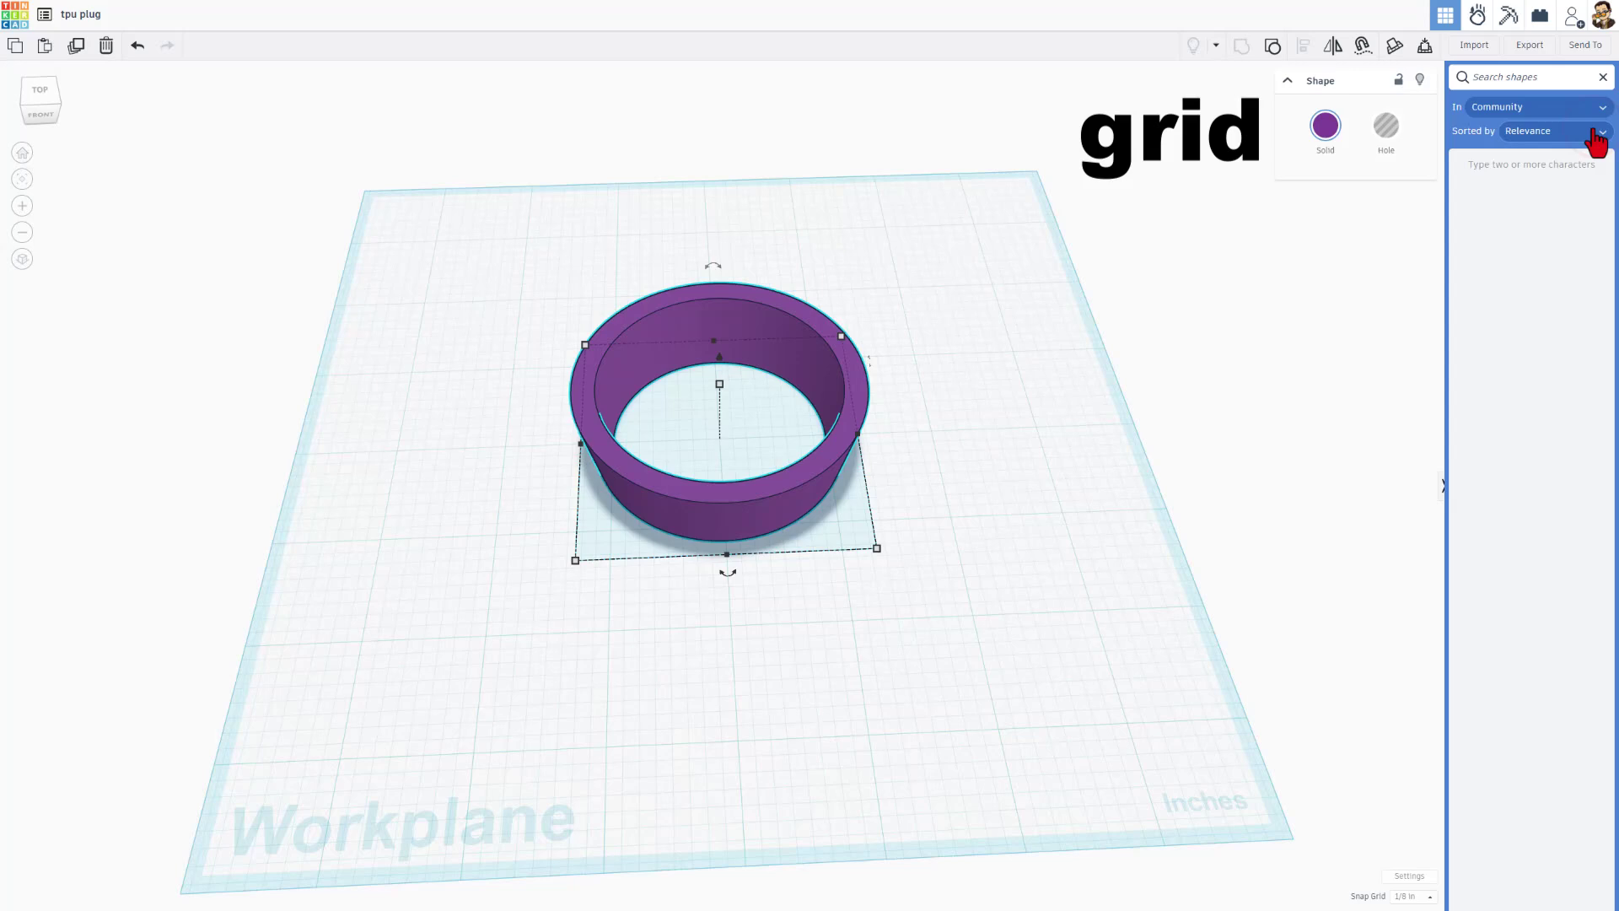
type("grid")
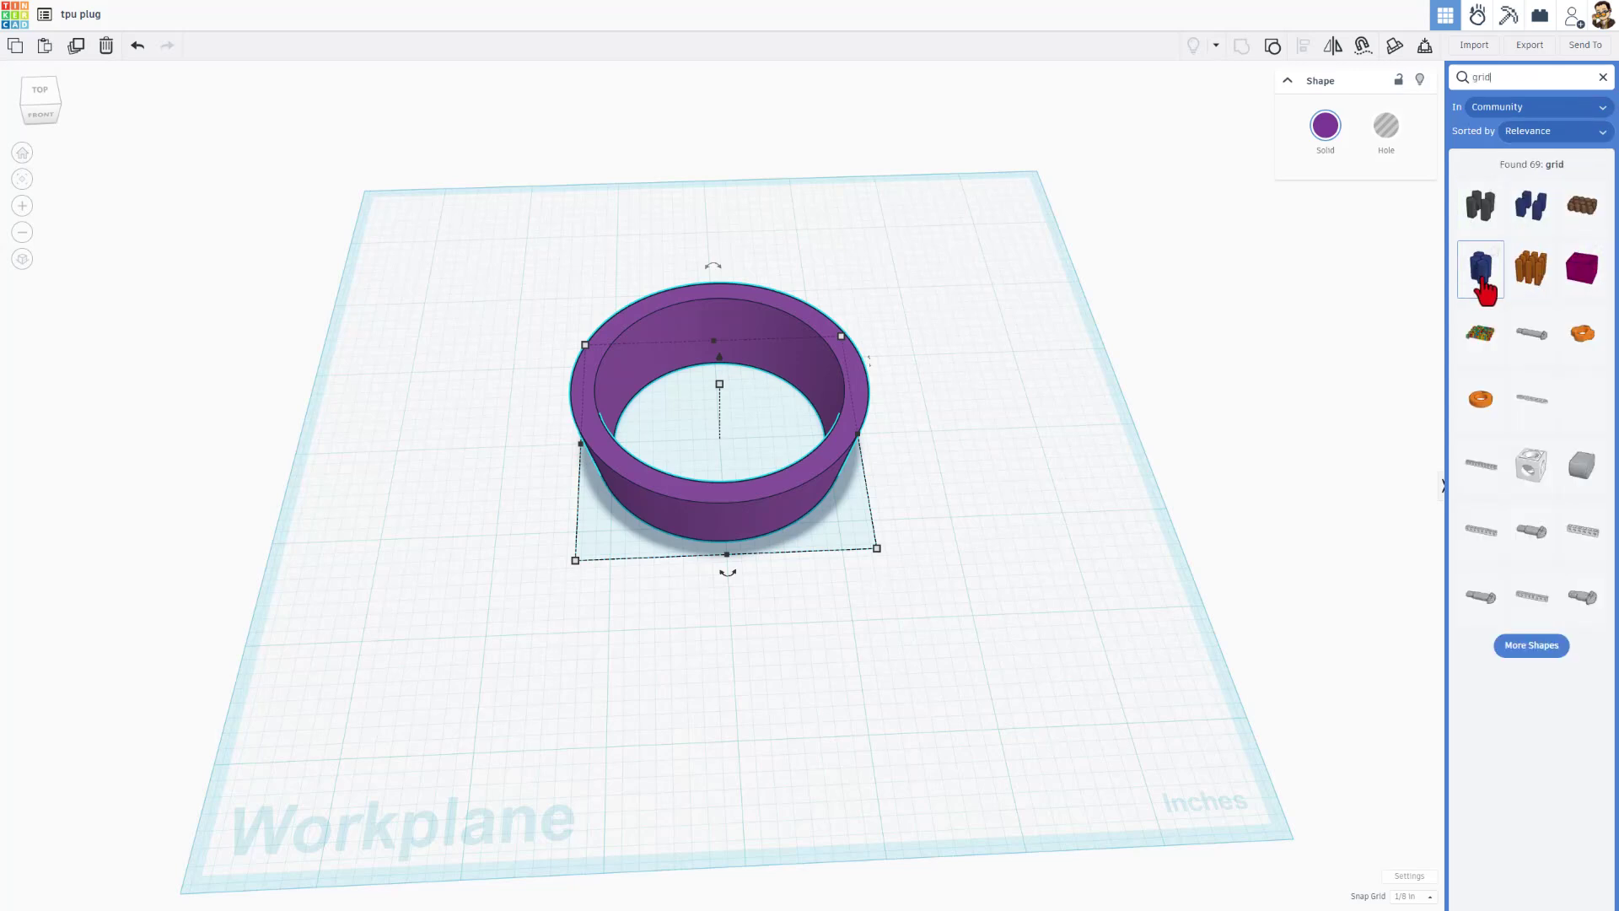
left_click_drag(1481, 269, 485, 390)
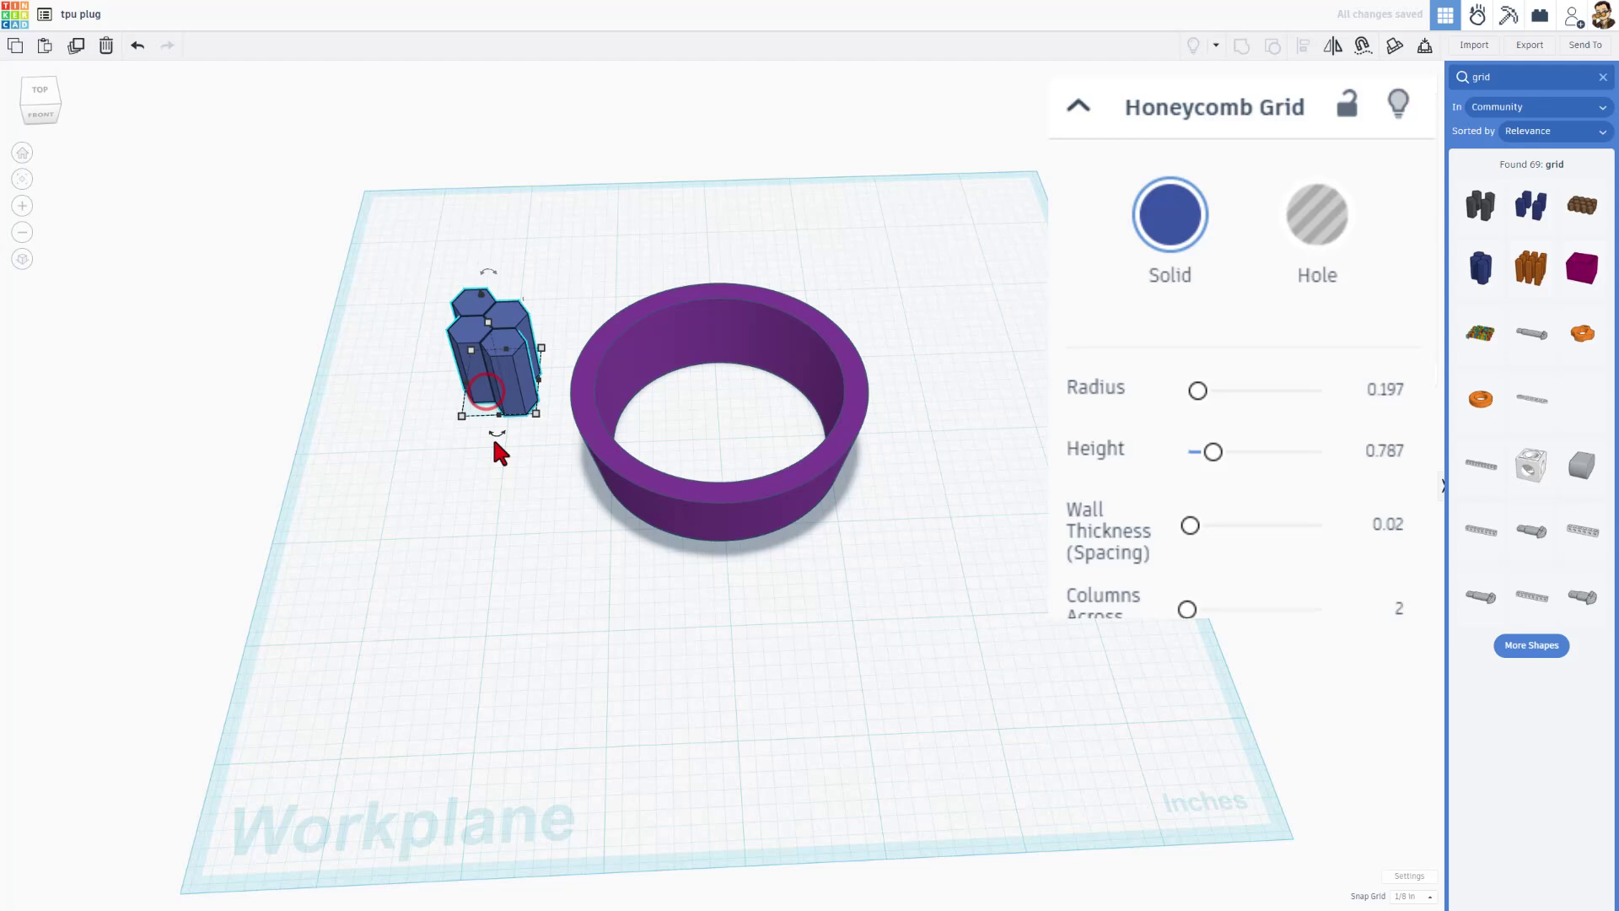
left_click(1317, 245)
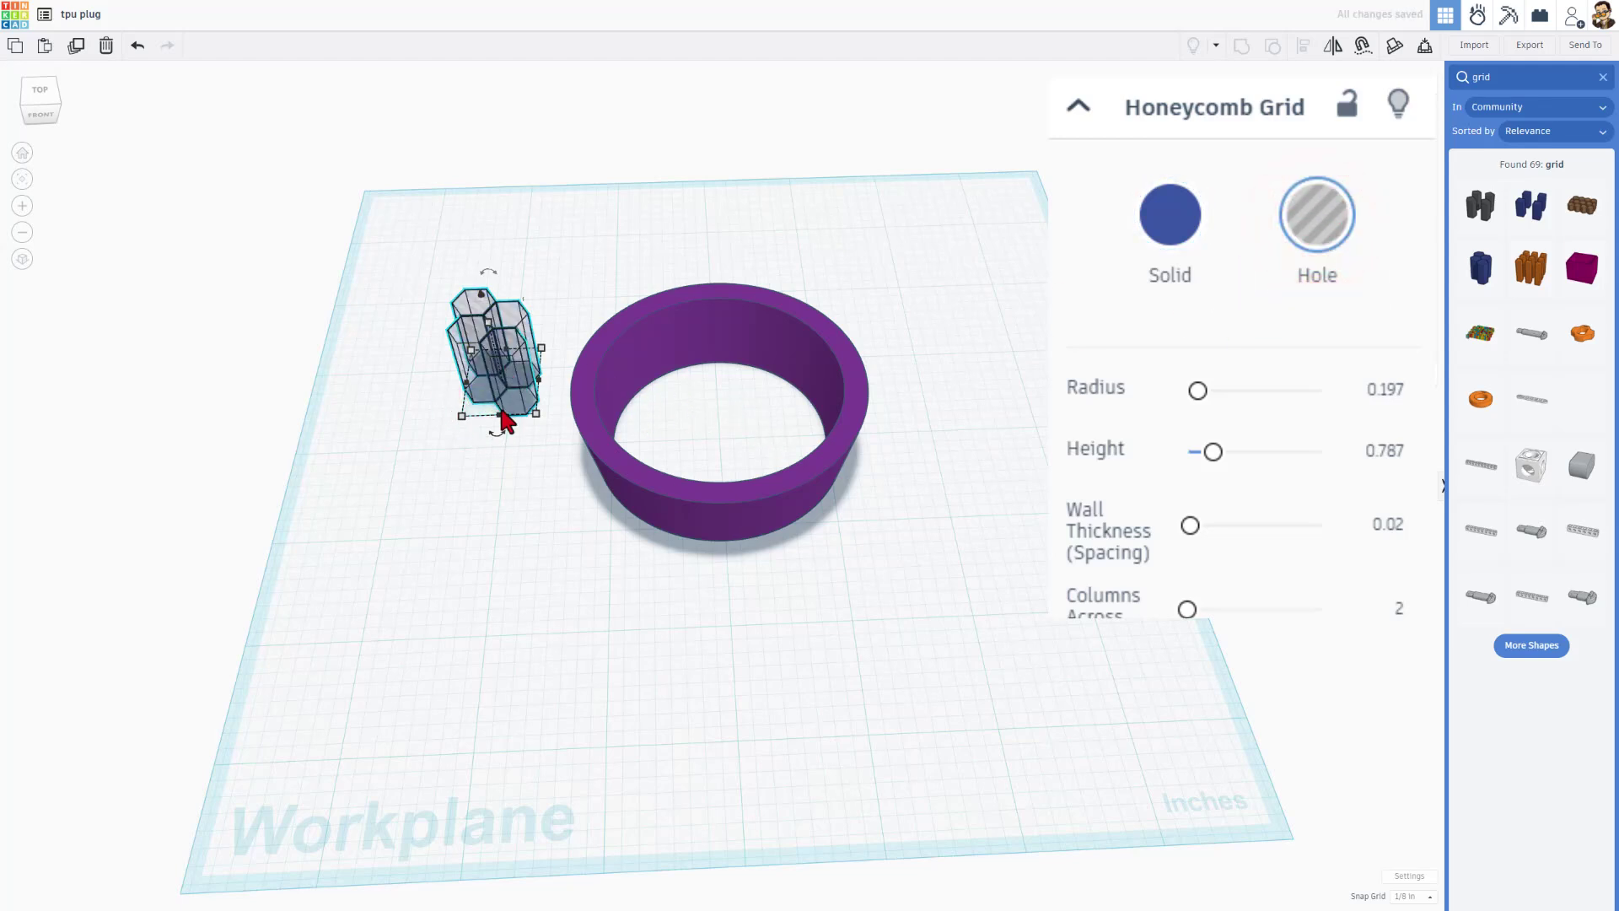
left_click(1603, 77)
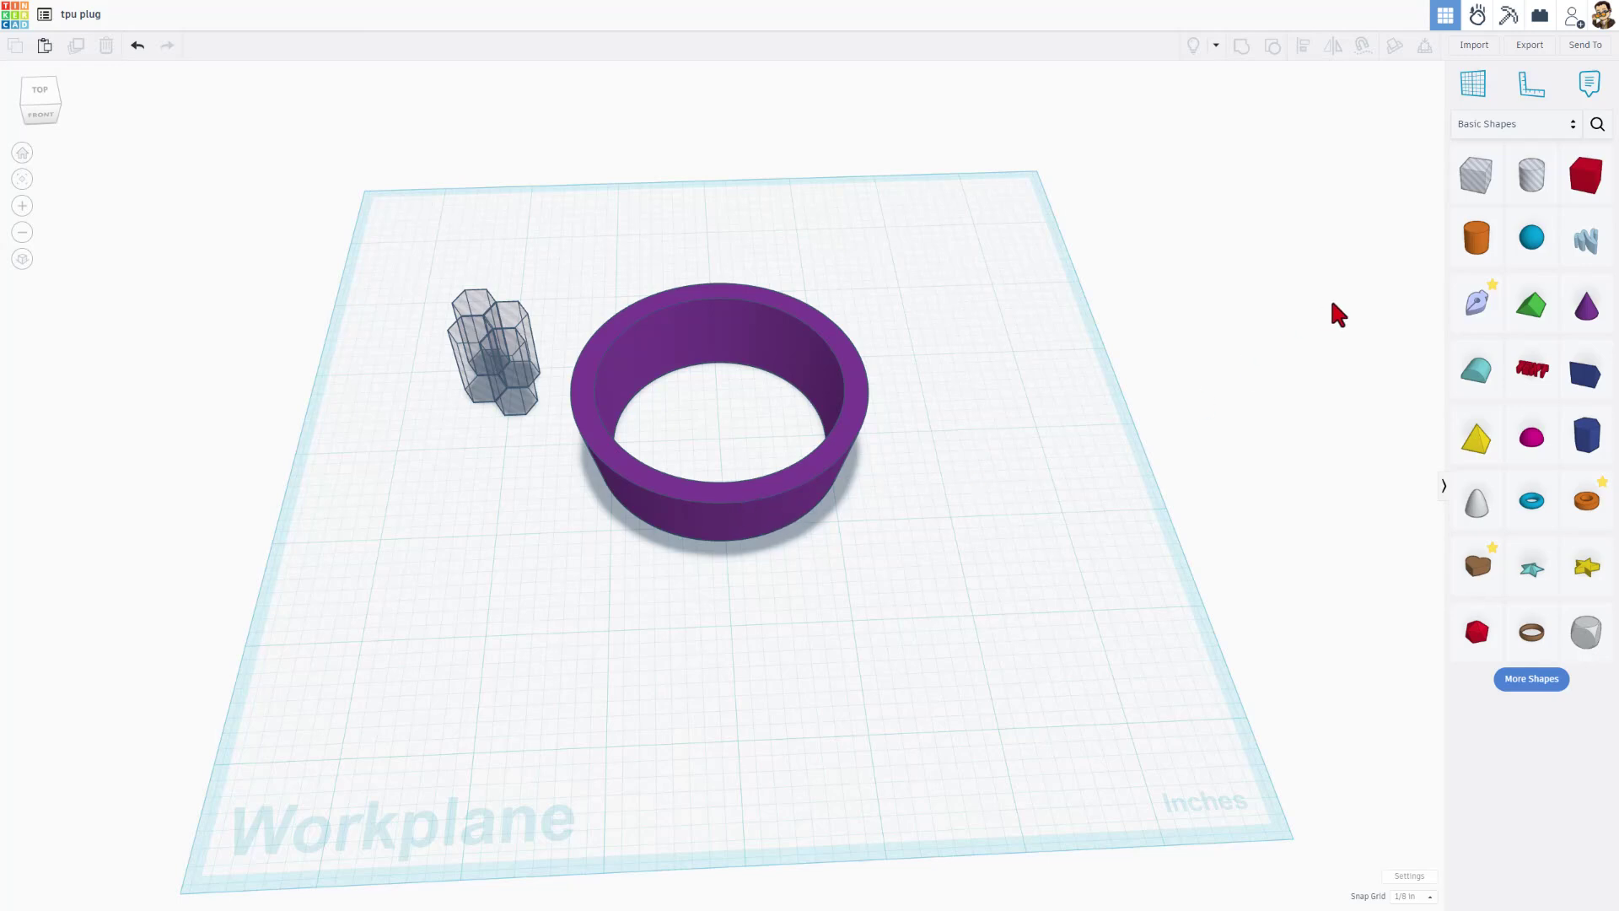
left_click_drag(1472, 257, 934, 364)
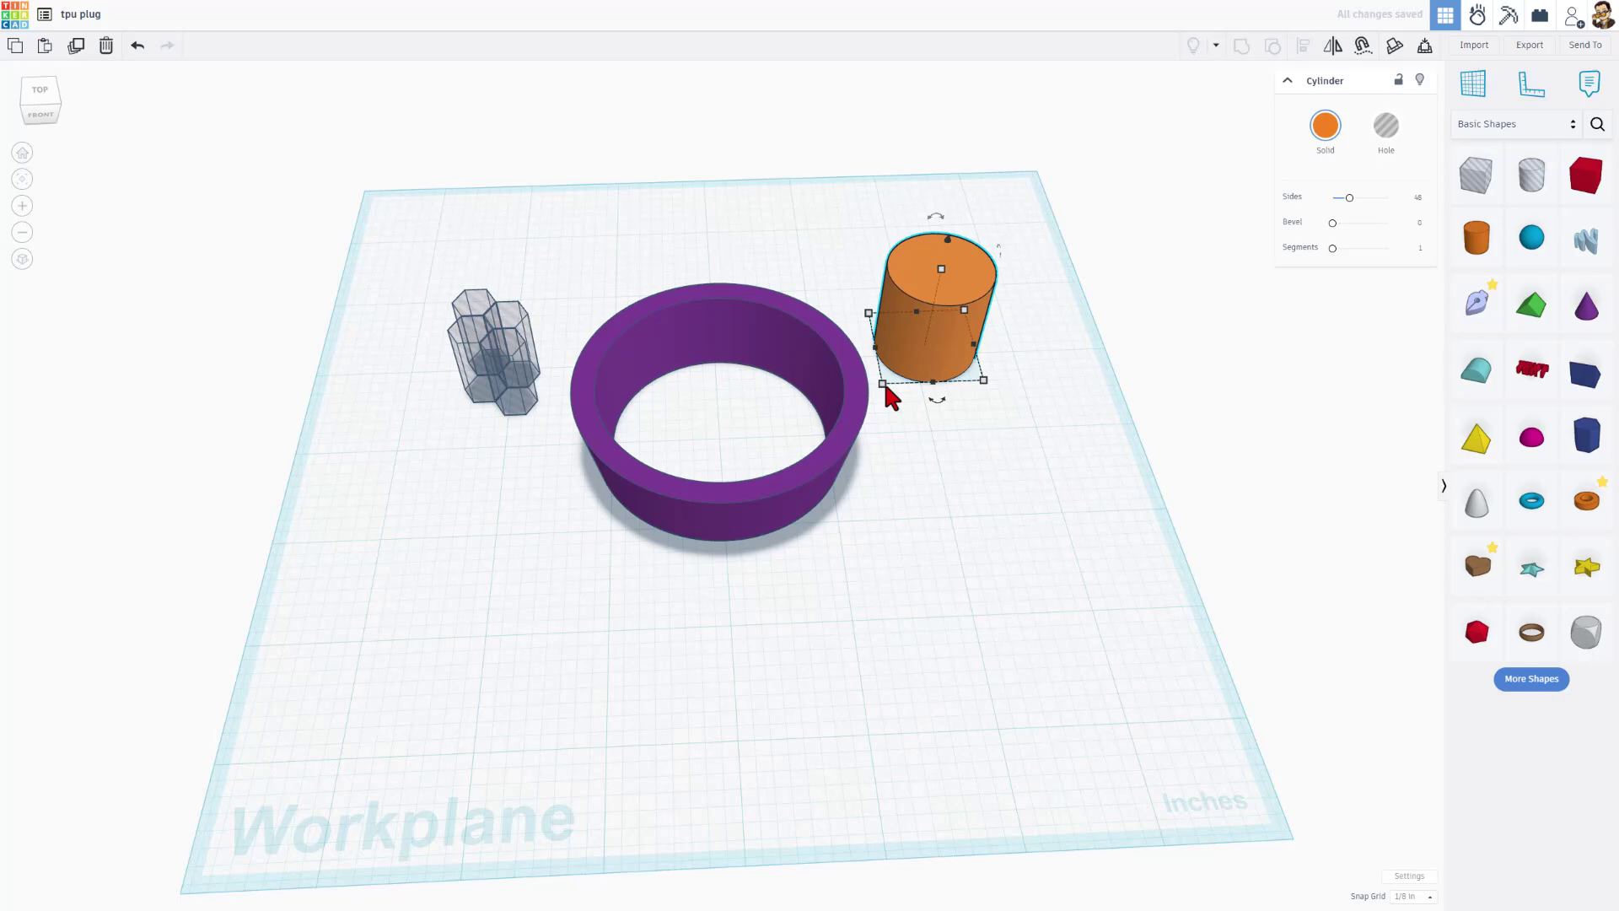
Step: Scale the cylinder up, move it onto the ring, and set its height to 0.125
left_click_drag(883, 389, 838, 506, "shift")
left_click_drag(923, 392, 740, 448)
mouse_move(741, 448)
right_mouse_down()
mouse_move(771, 205)
mouse_move(720, 466)
right_mouse_up()
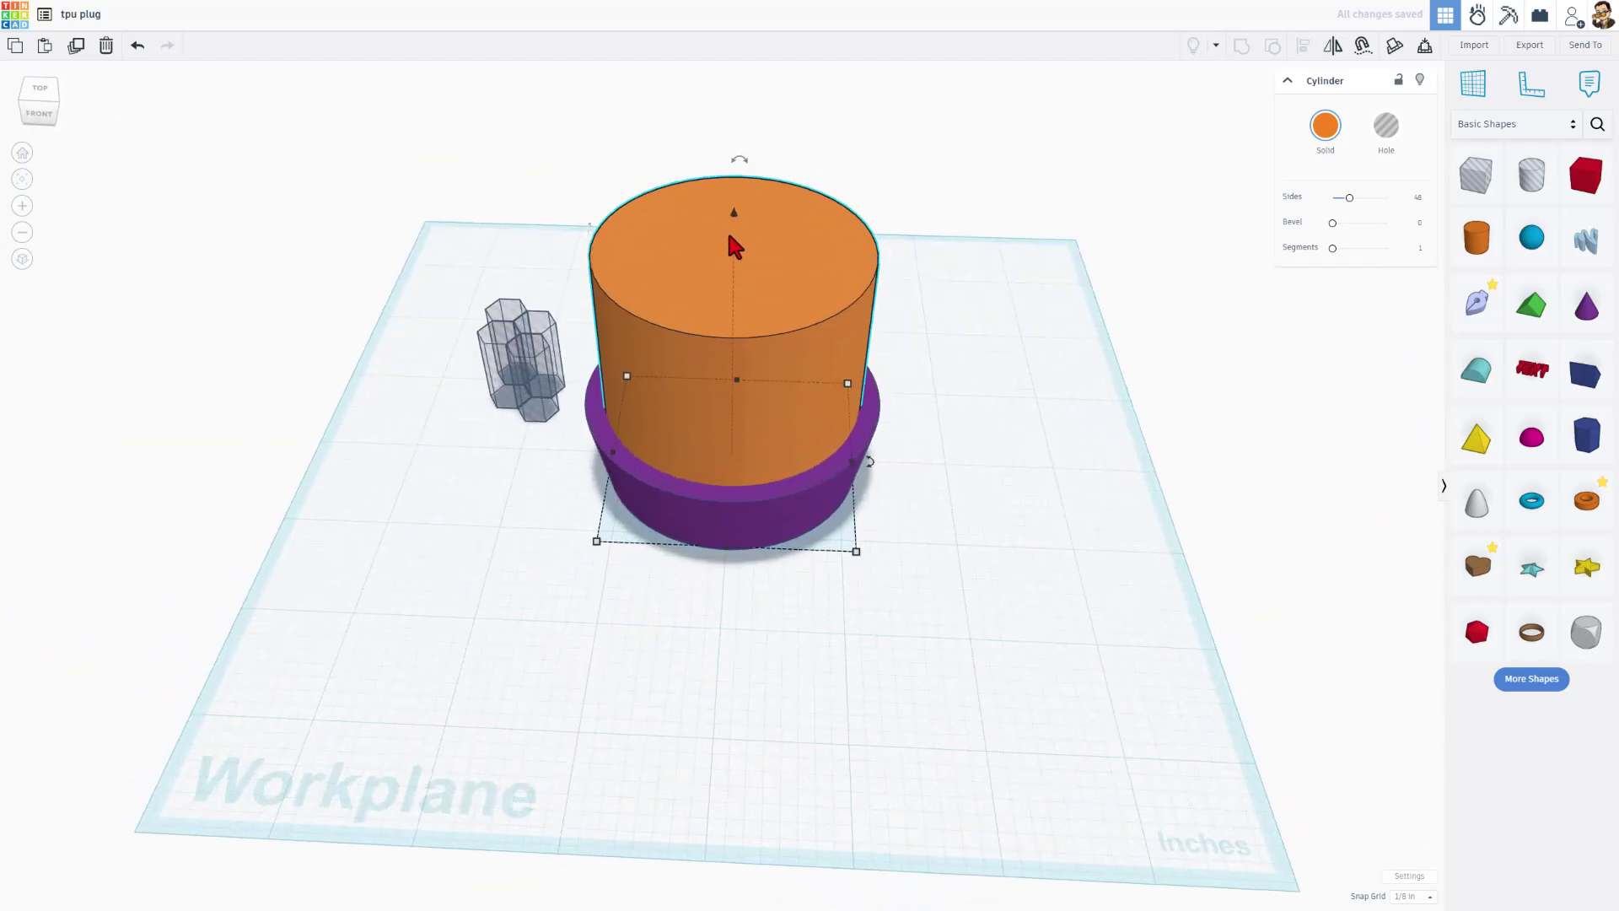
mouse_move(735, 263)
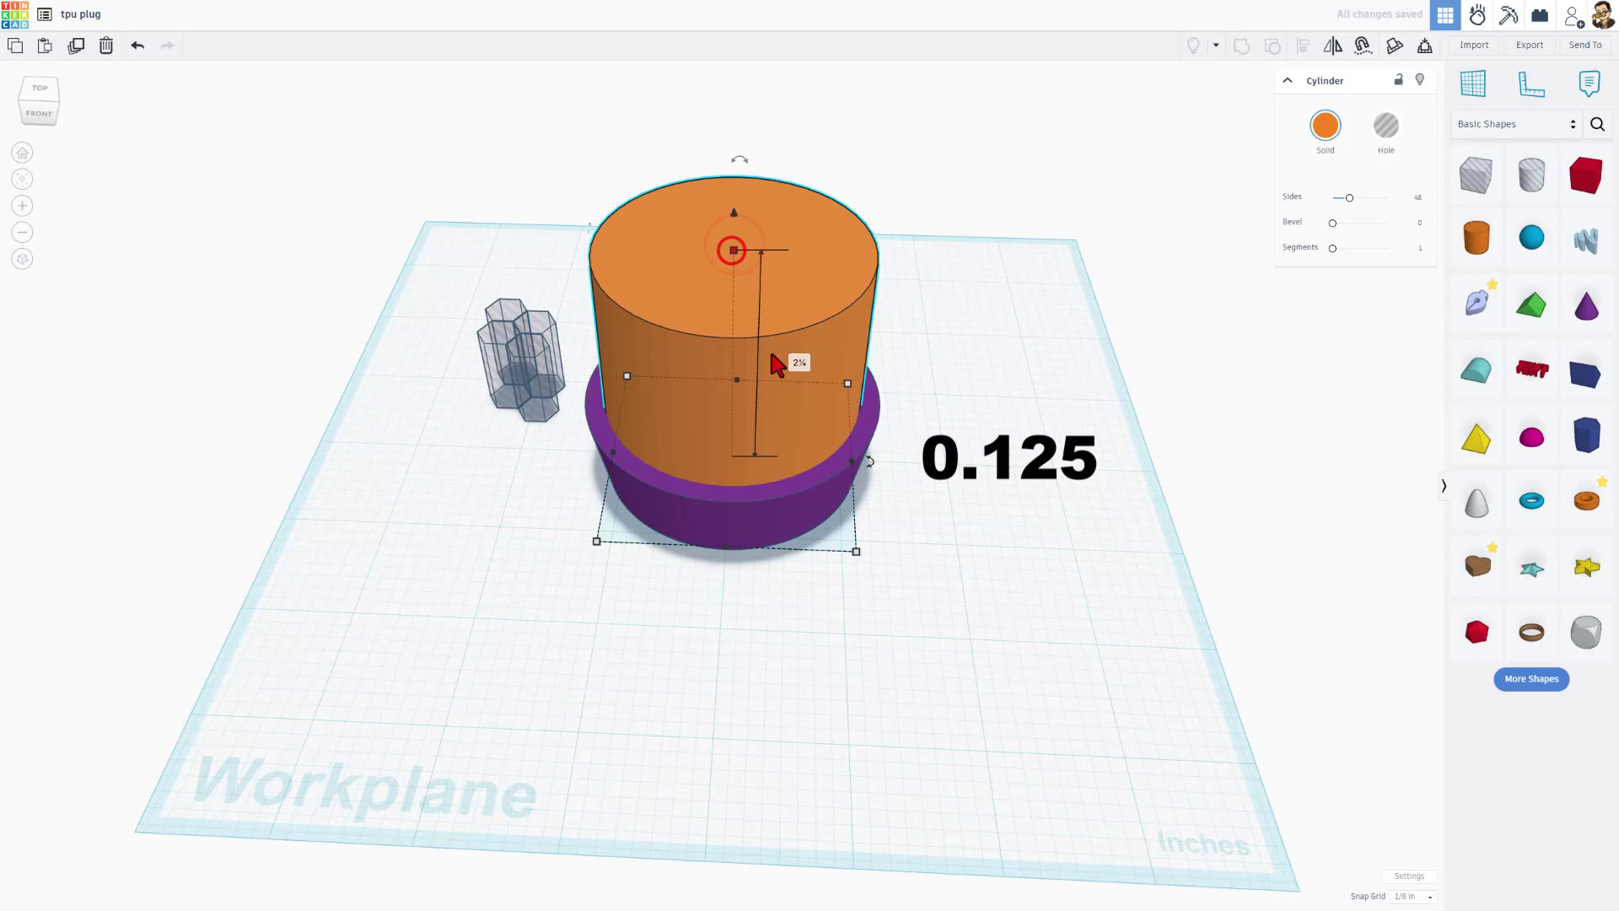
left_click(798, 361)
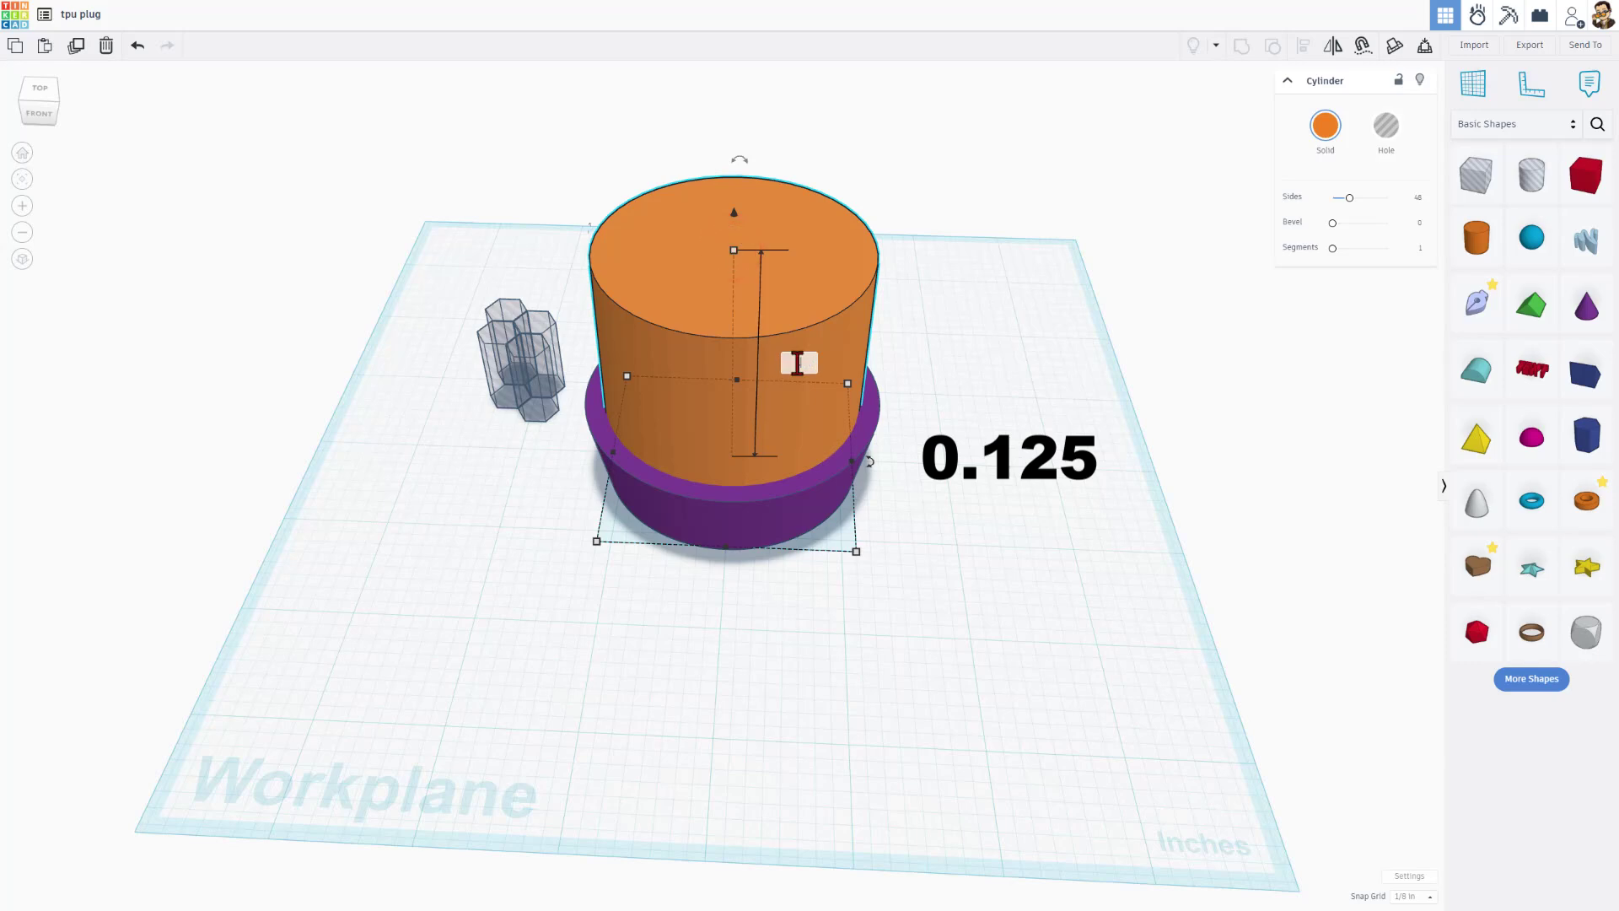
type("0.125")
key("Return")
Step: Move the Honeycomb Grid onto the disc; set wall thickness 0.1, 6 columns, 6 rows
right_click_drag(758, 447, 757, 395)
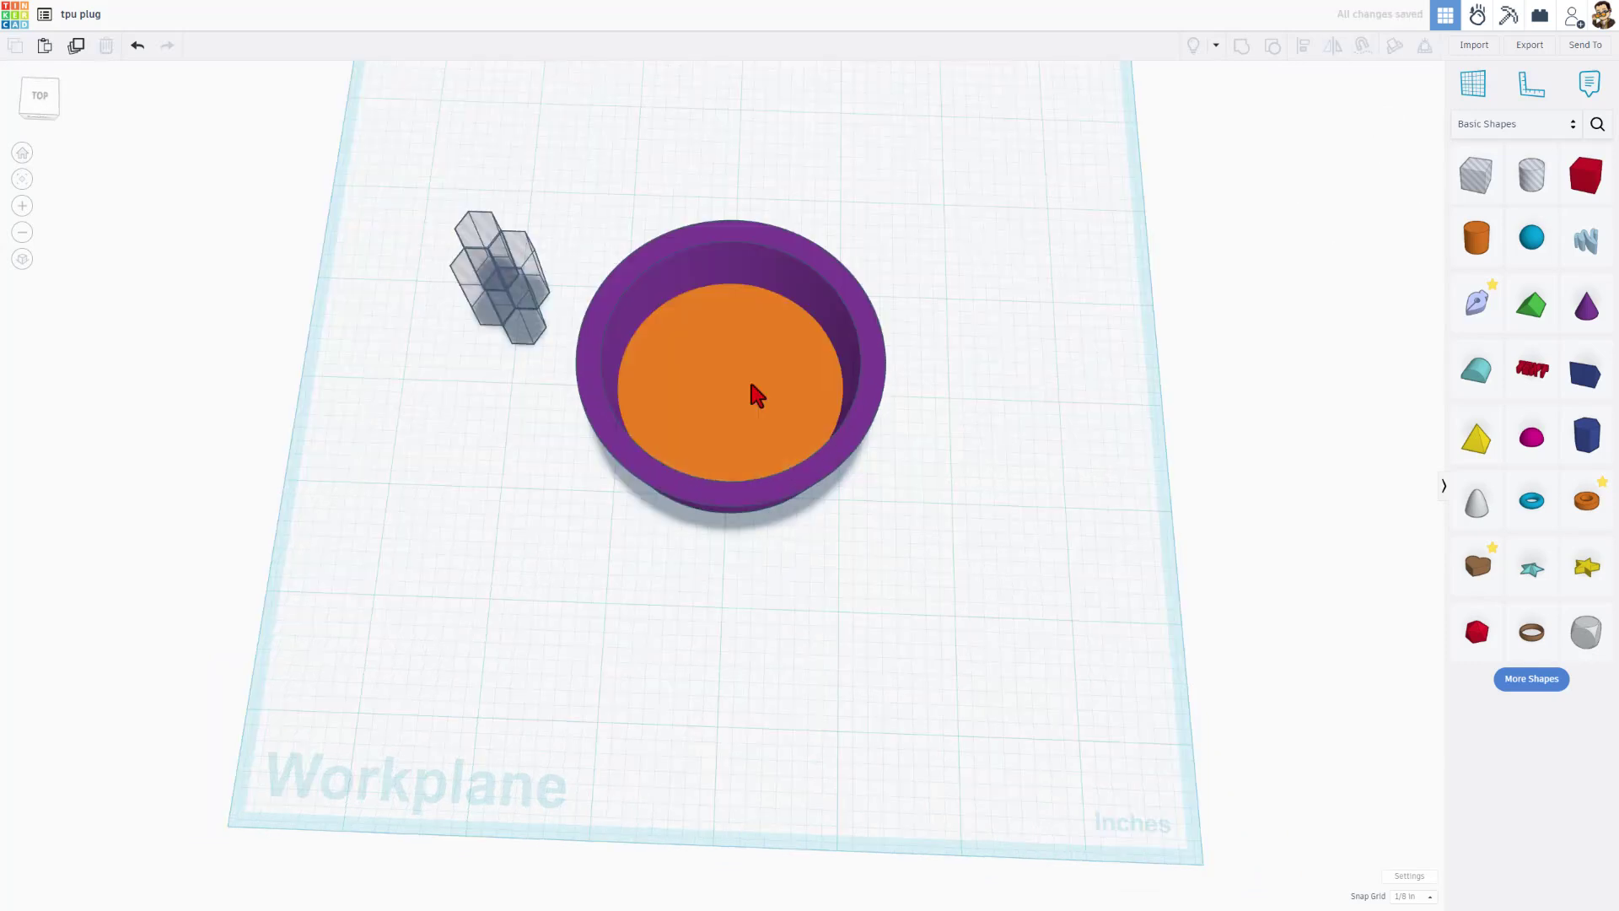
left_click_drag(520, 329, 710, 392)
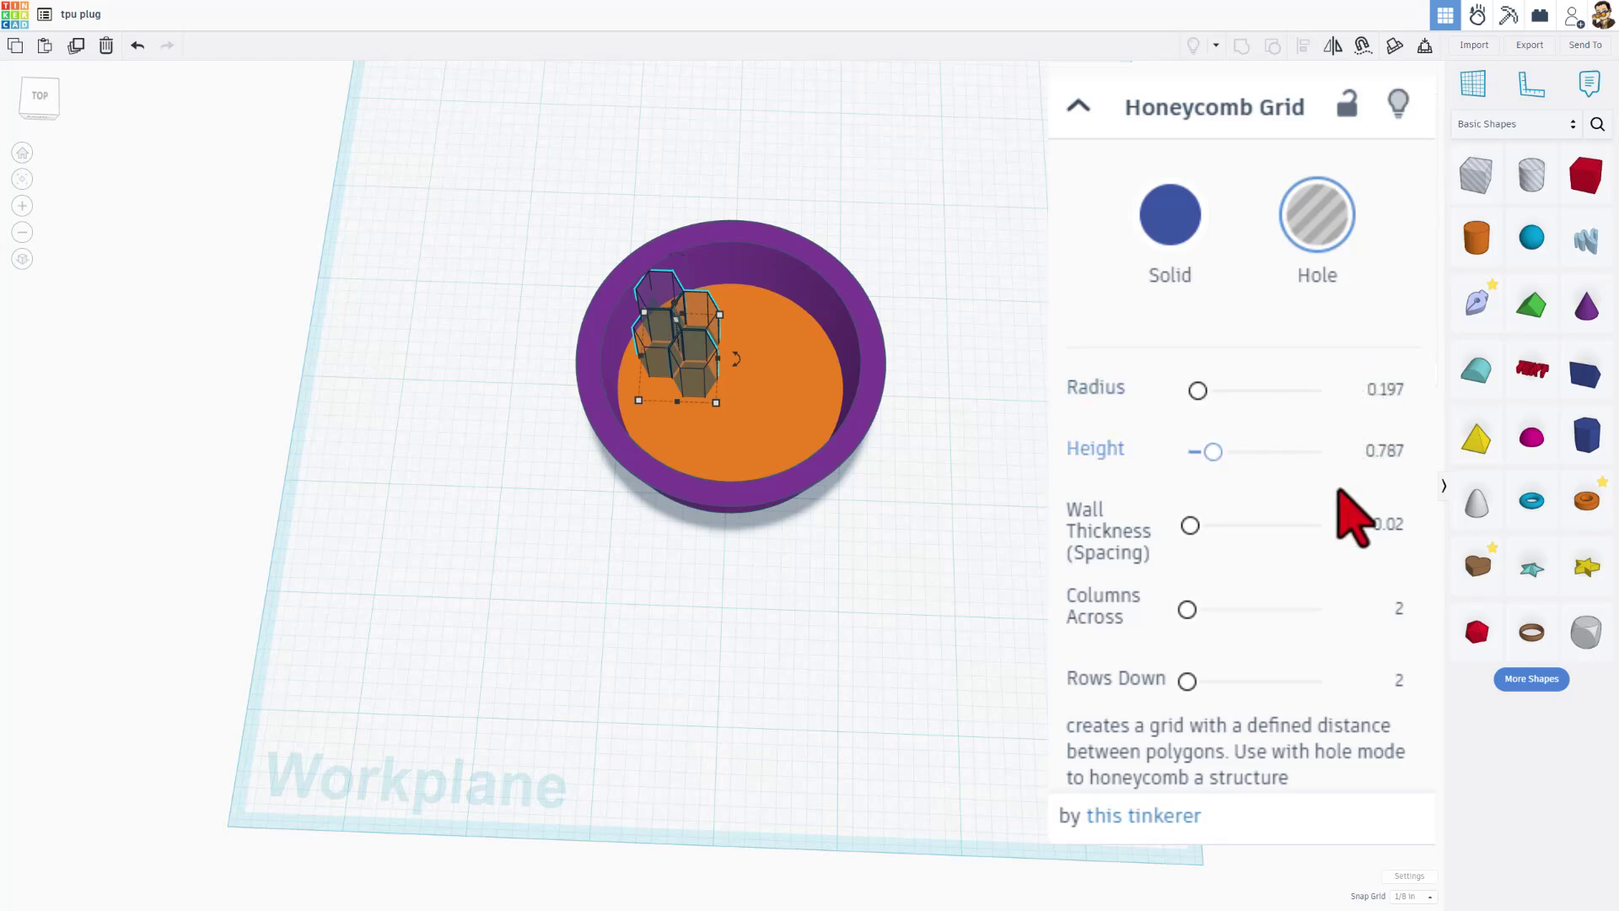
left_click(1383, 528)
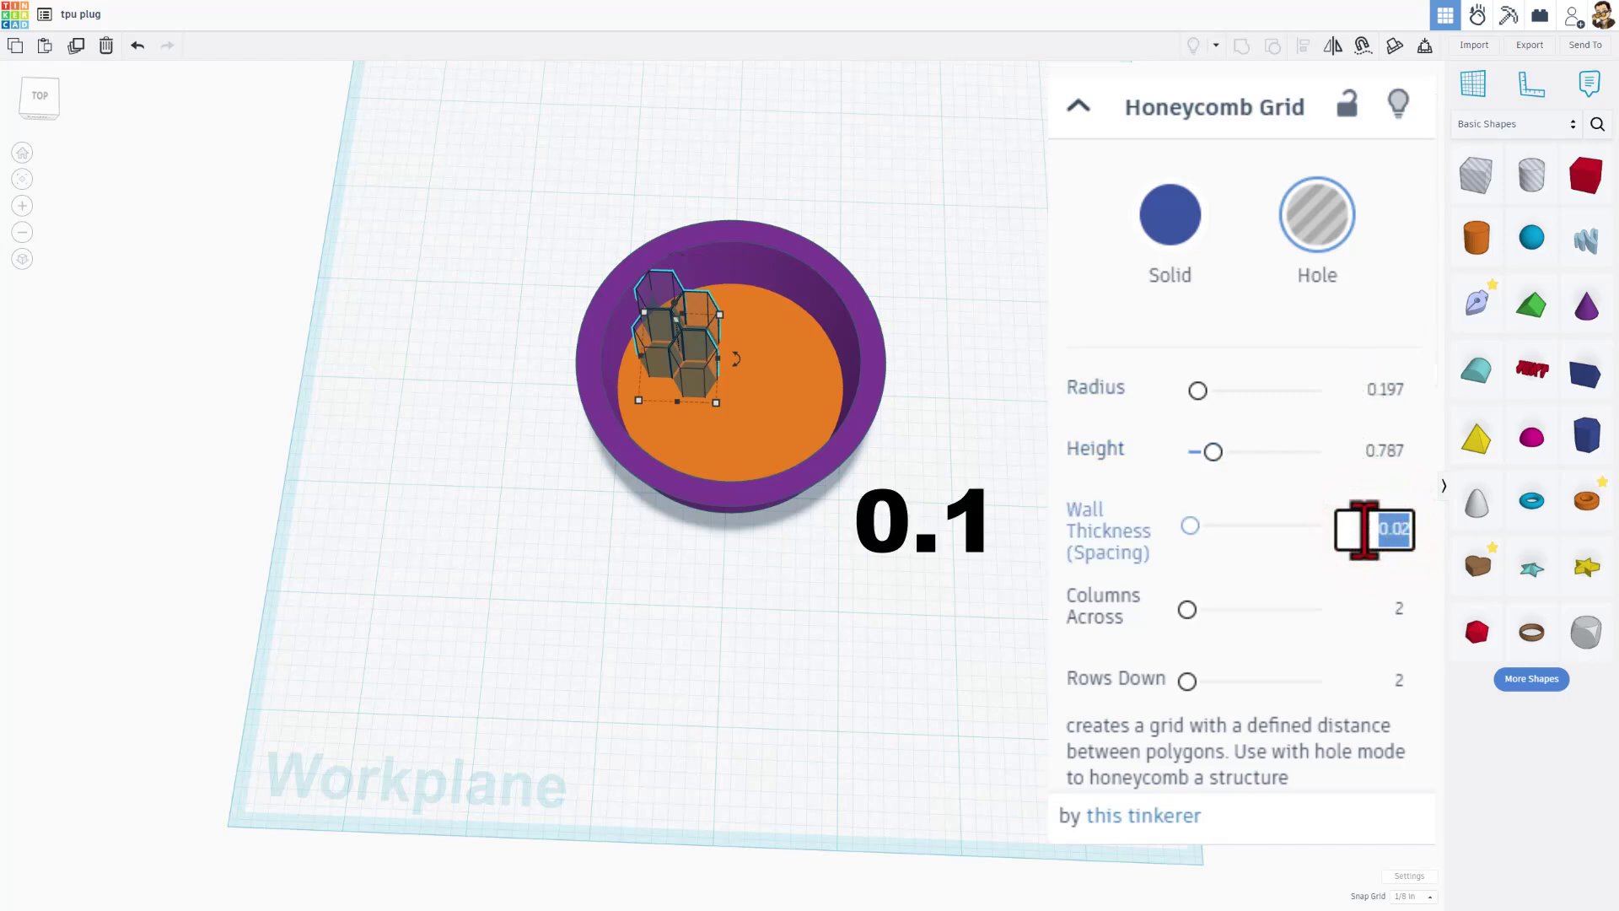
type("0.1")
key("Return")
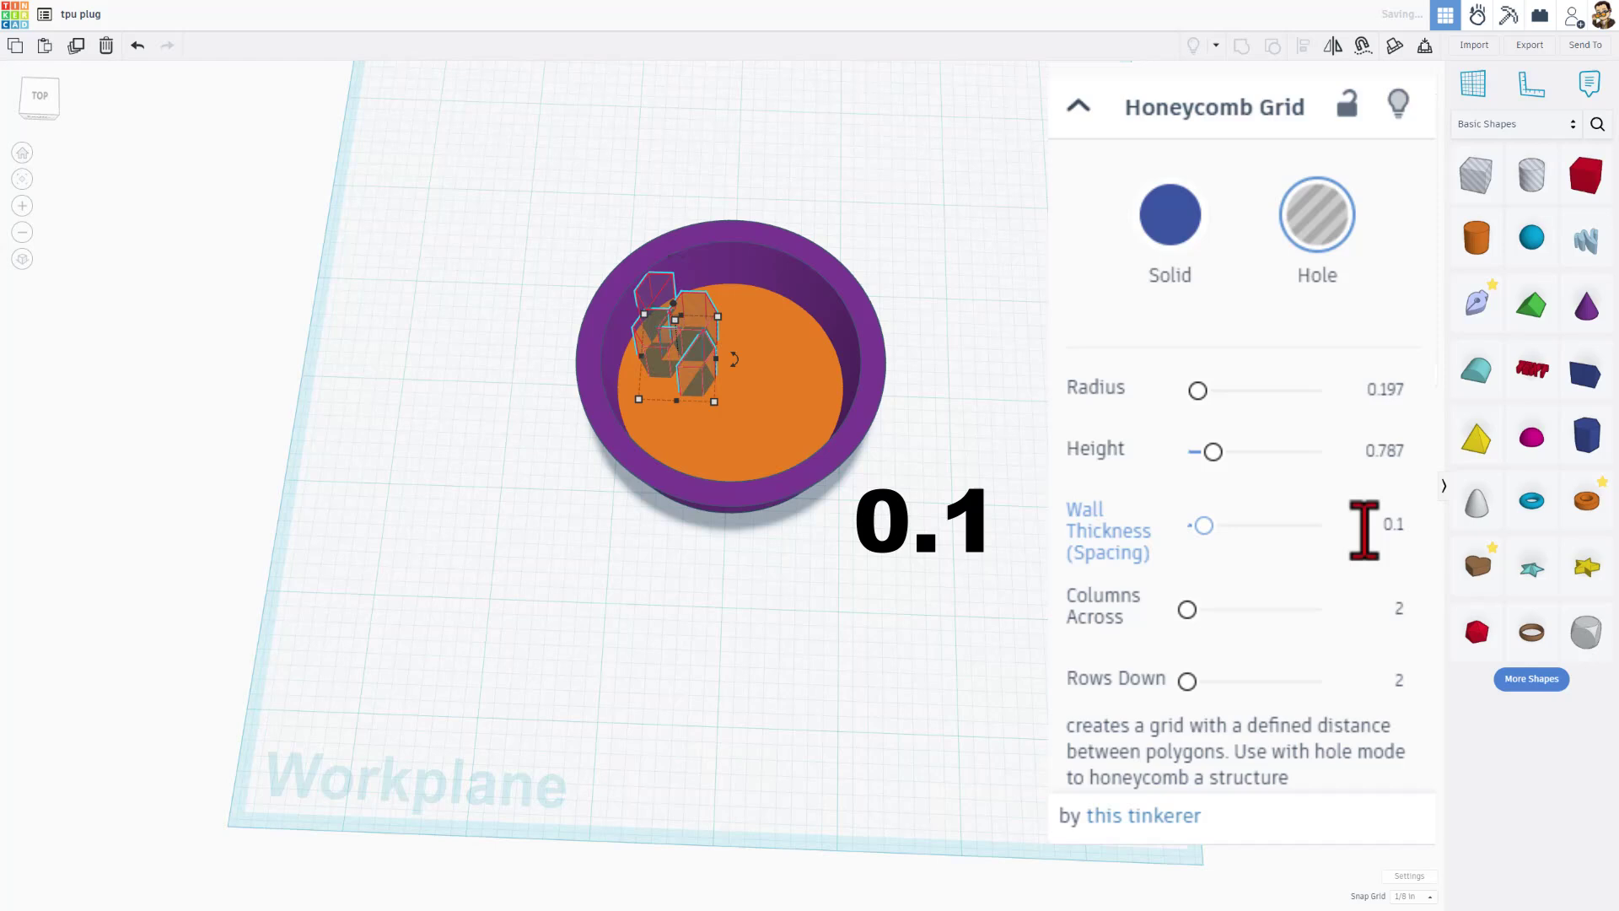
left_click(1397, 609)
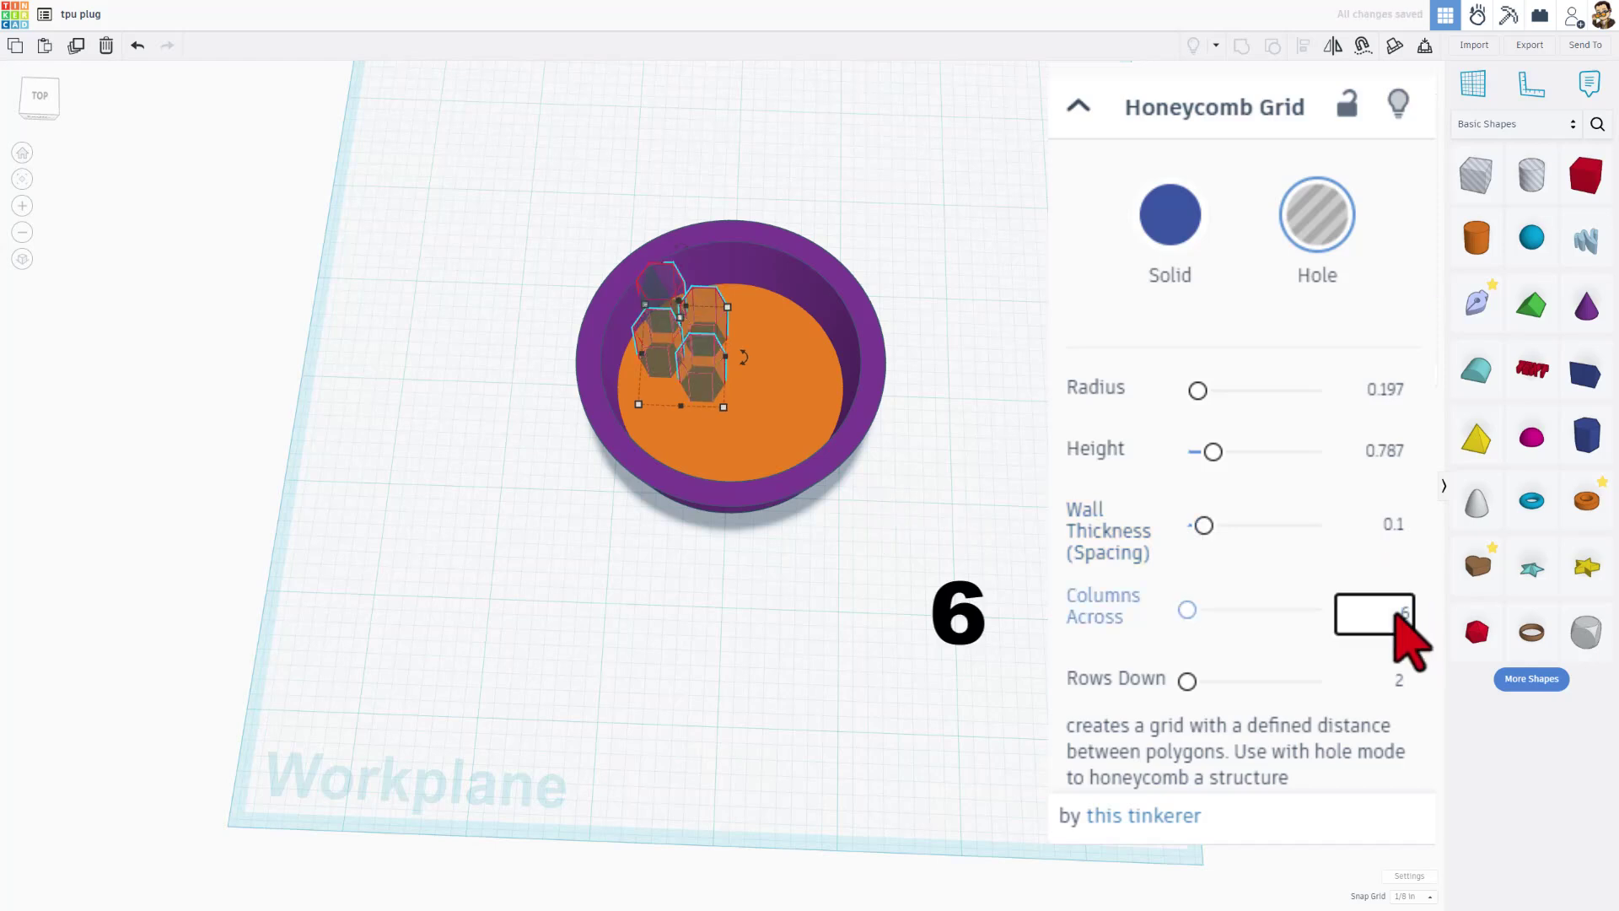
type("6")
key("Return")
left_click(1397, 679)
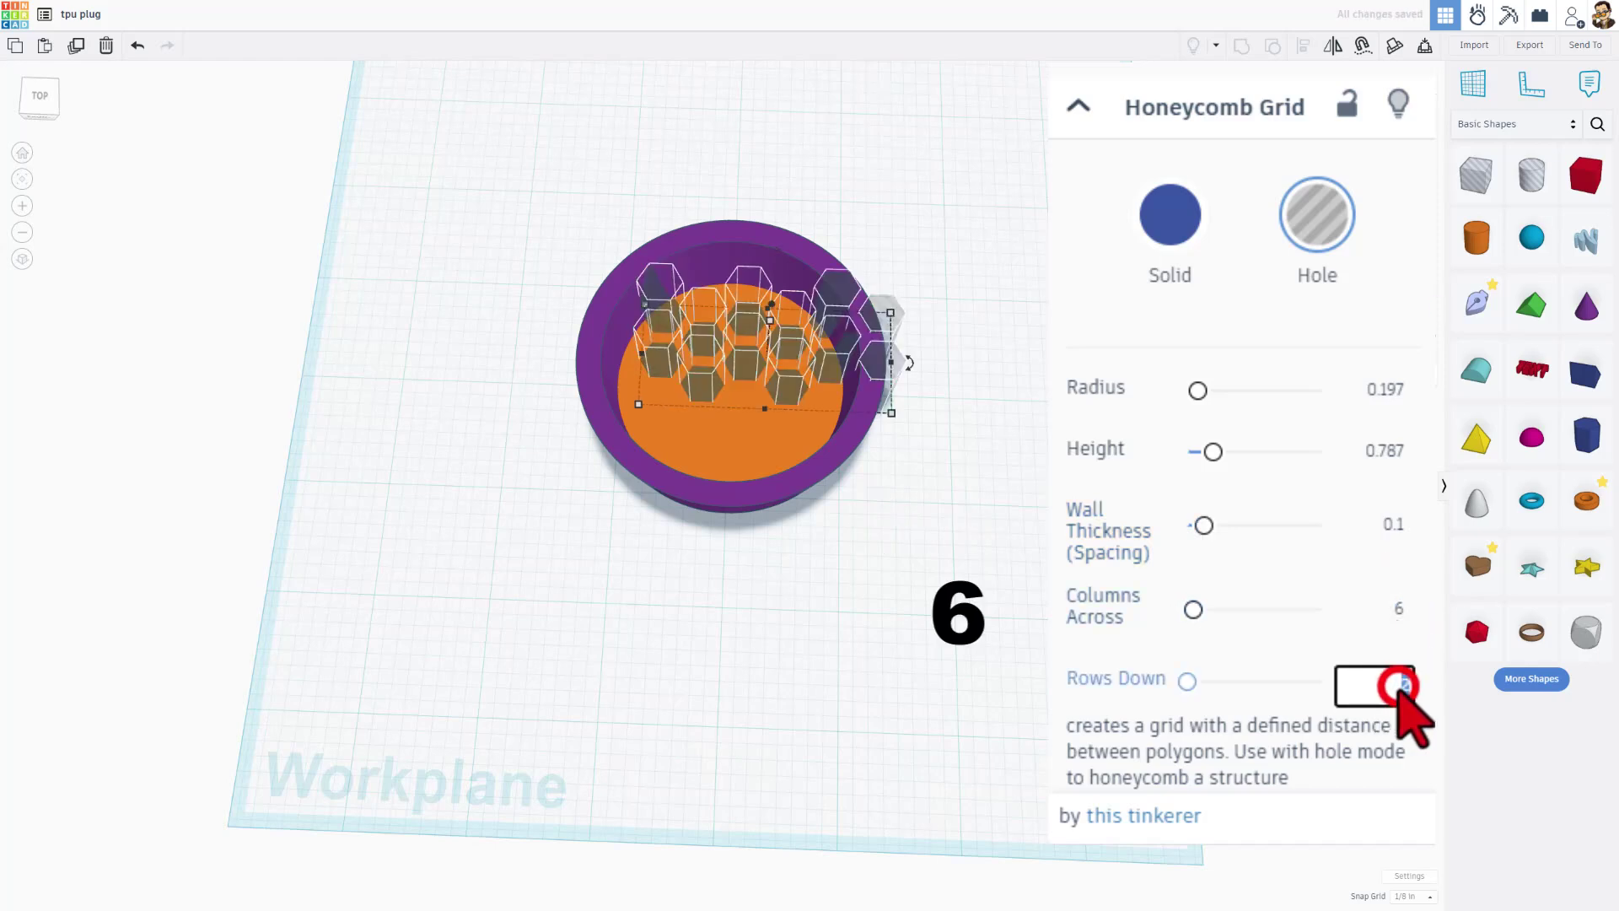
type("6")
key("Return")
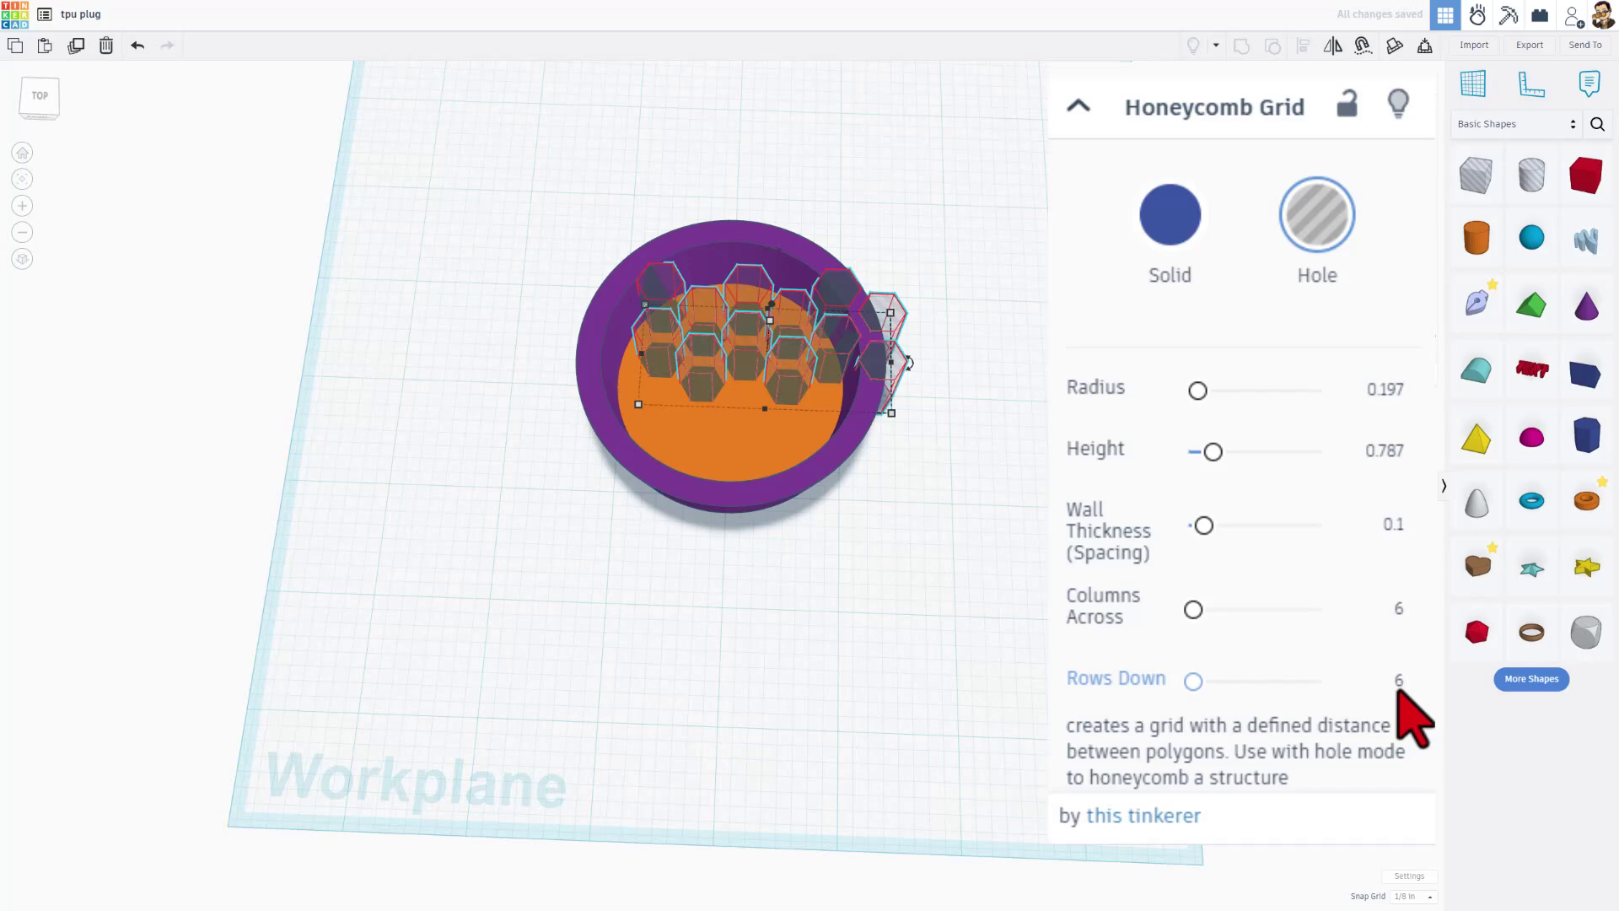
Step: Hide the purple ring, align the honeycomb grid with the orange disc on both axes, and group them
right_click_drag(991, 382, 803, 358)
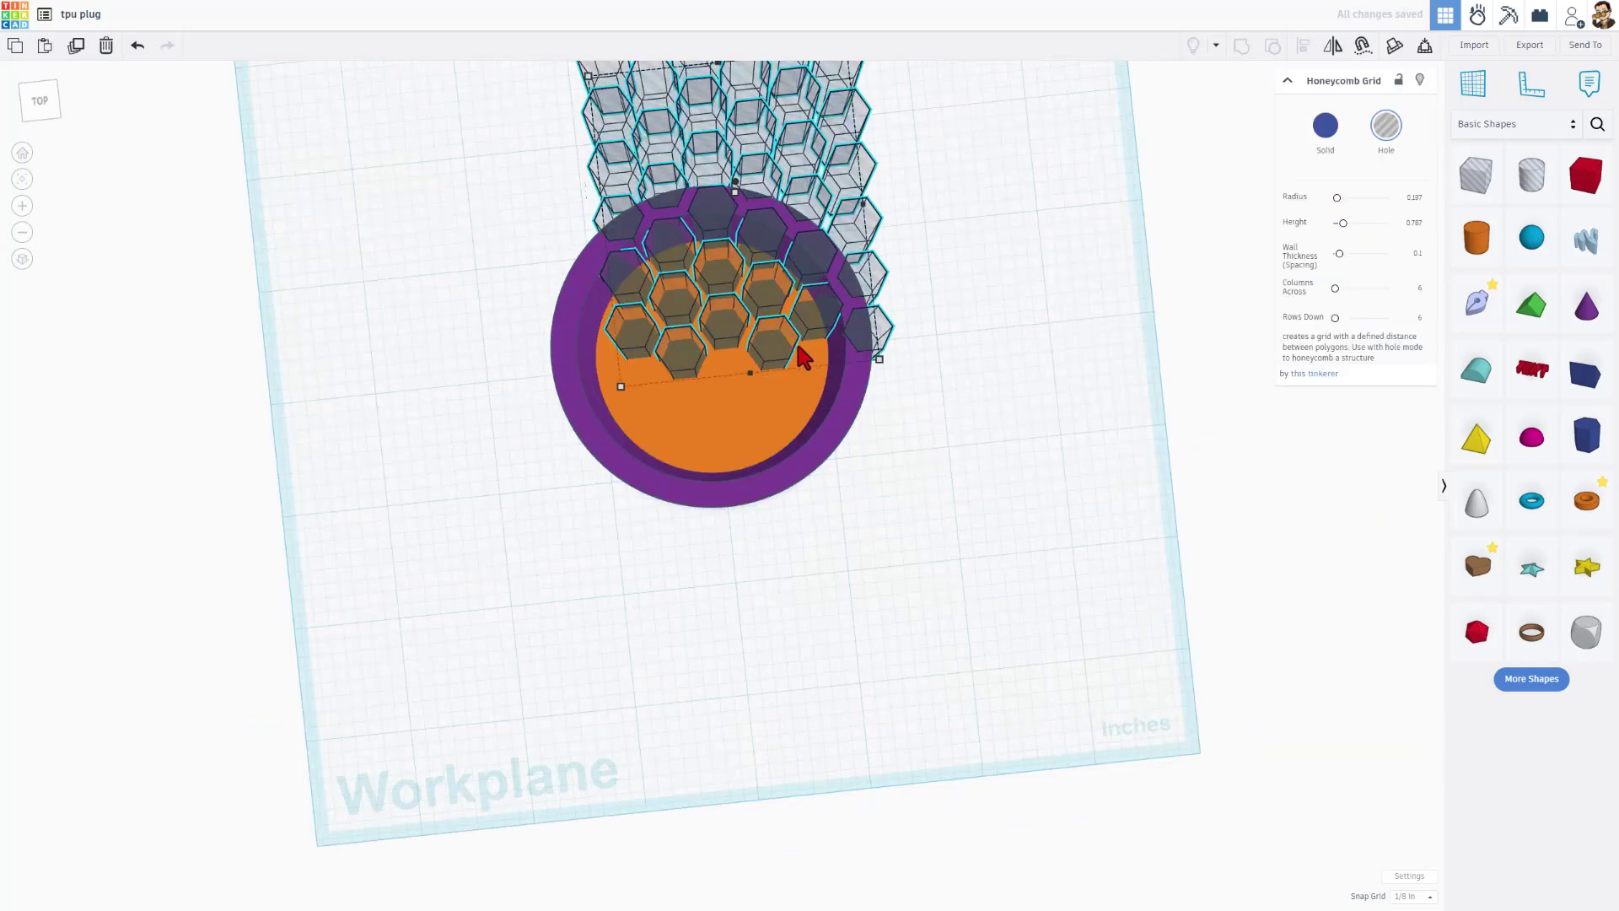
left_click_drag(760, 354, 736, 505)
left_click(957, 376)
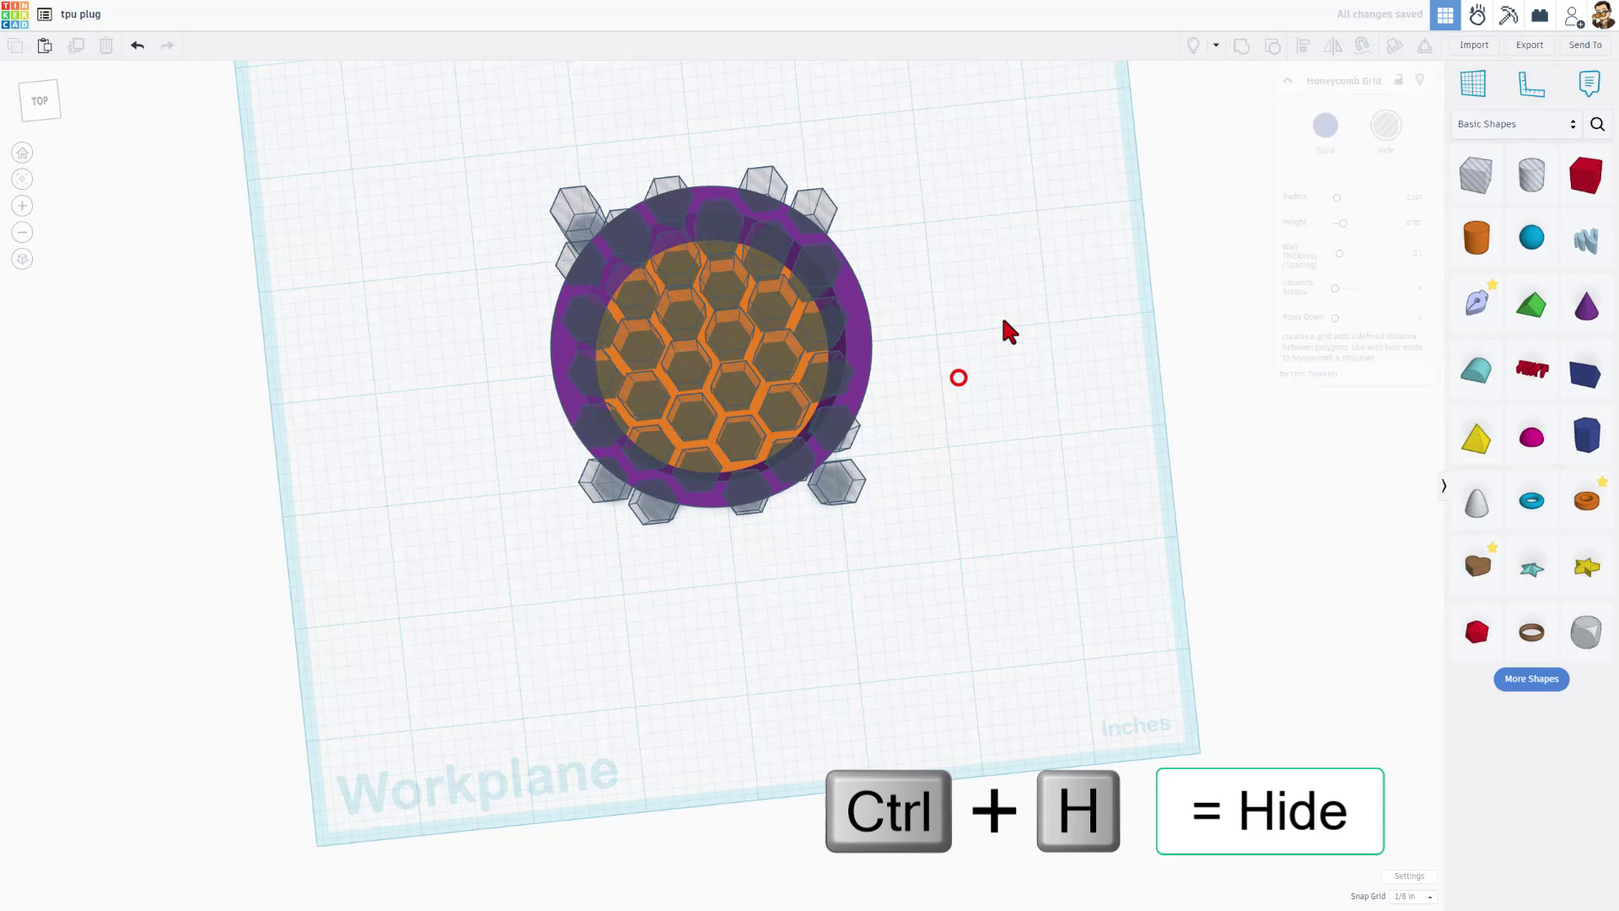
left_click(858, 330)
left_click(1420, 79)
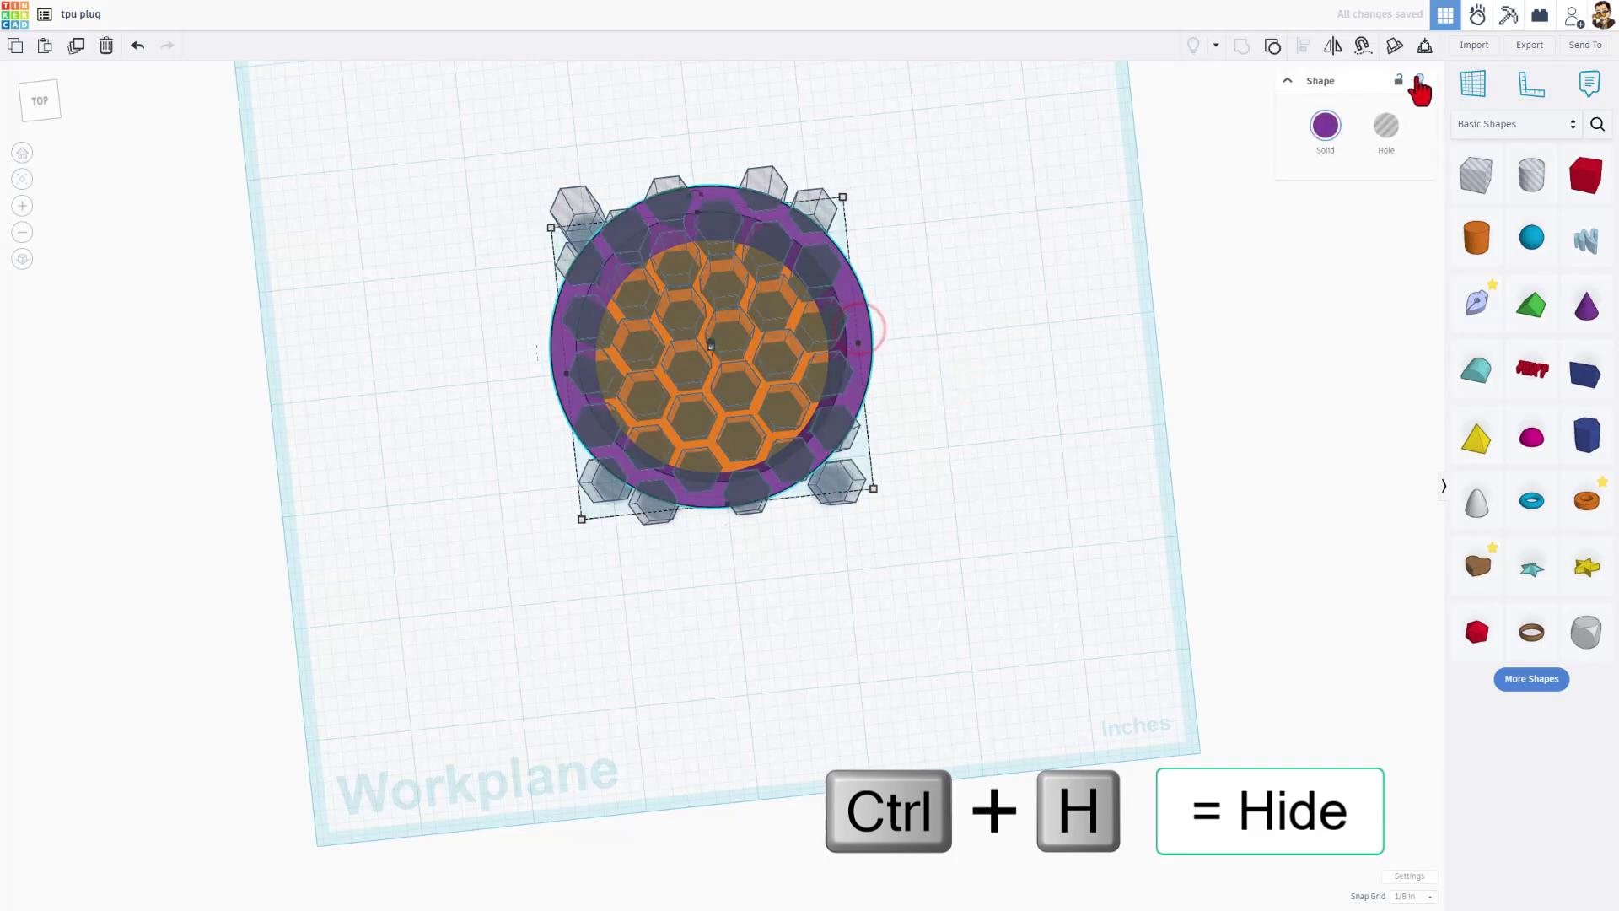
left_click_drag(970, 236, 586, 479)
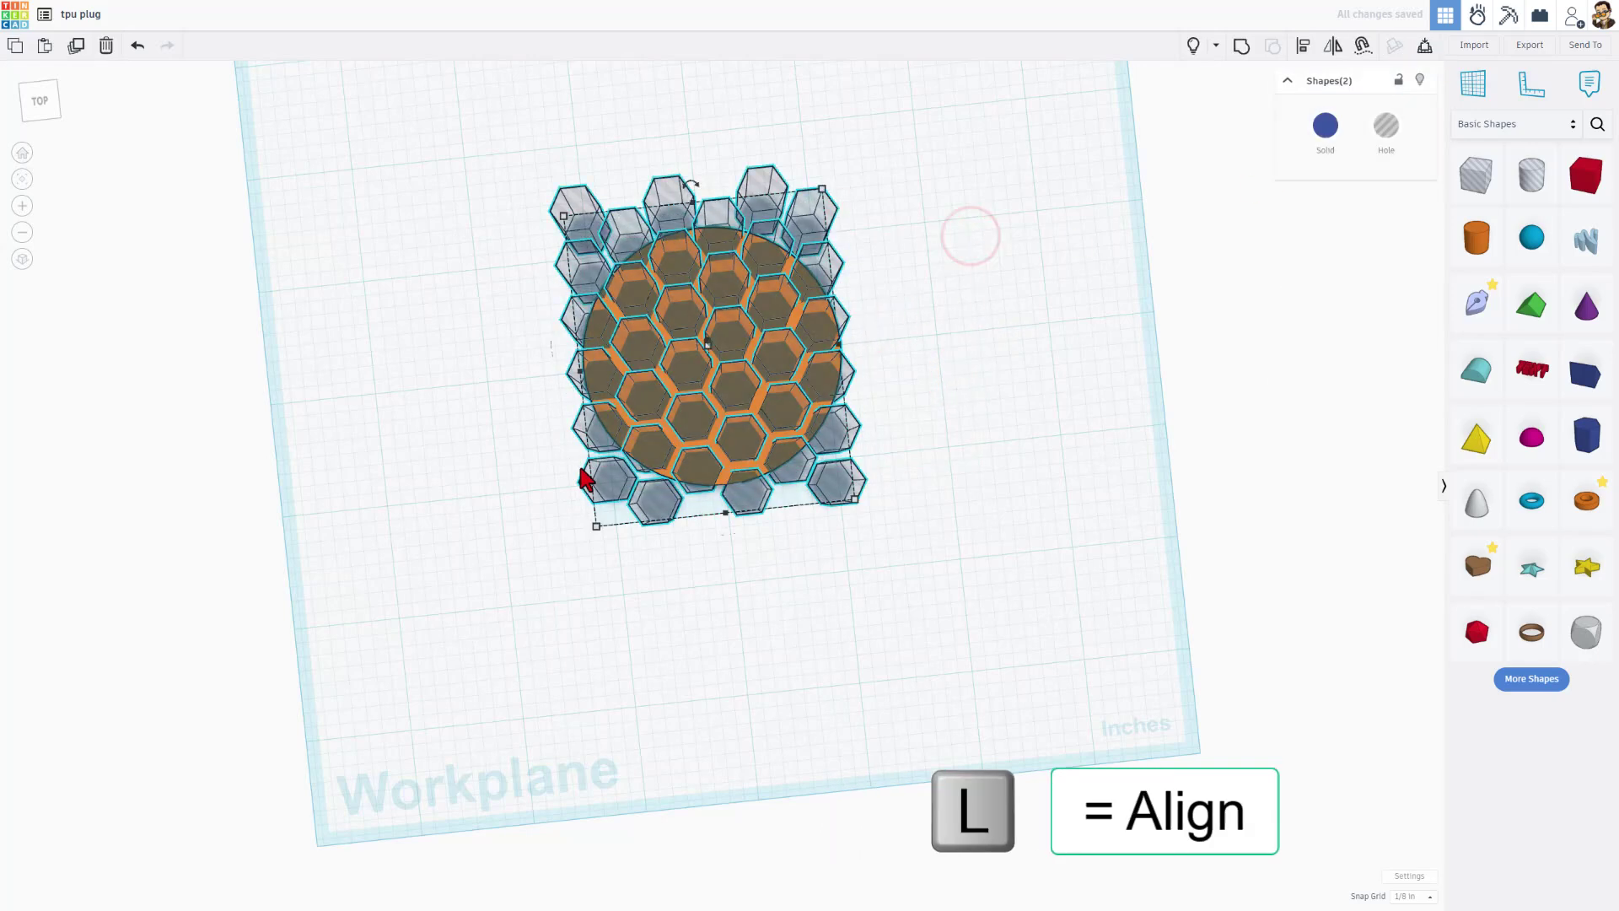
key("l")
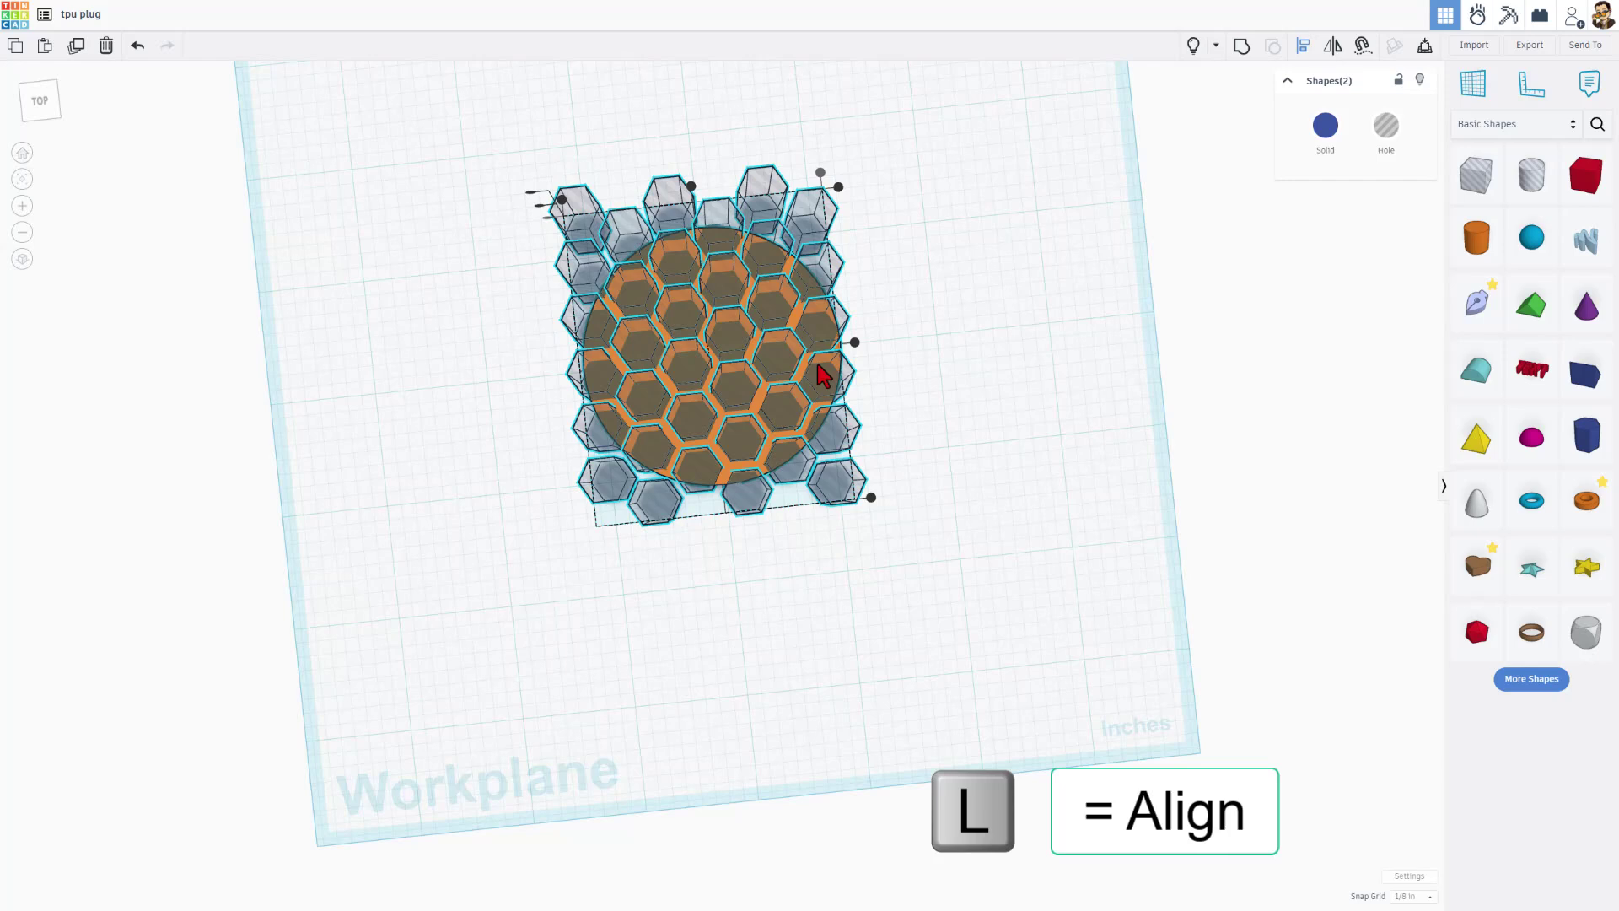
left_click(854, 342)
left_click(693, 186)
key("ctrl+g")
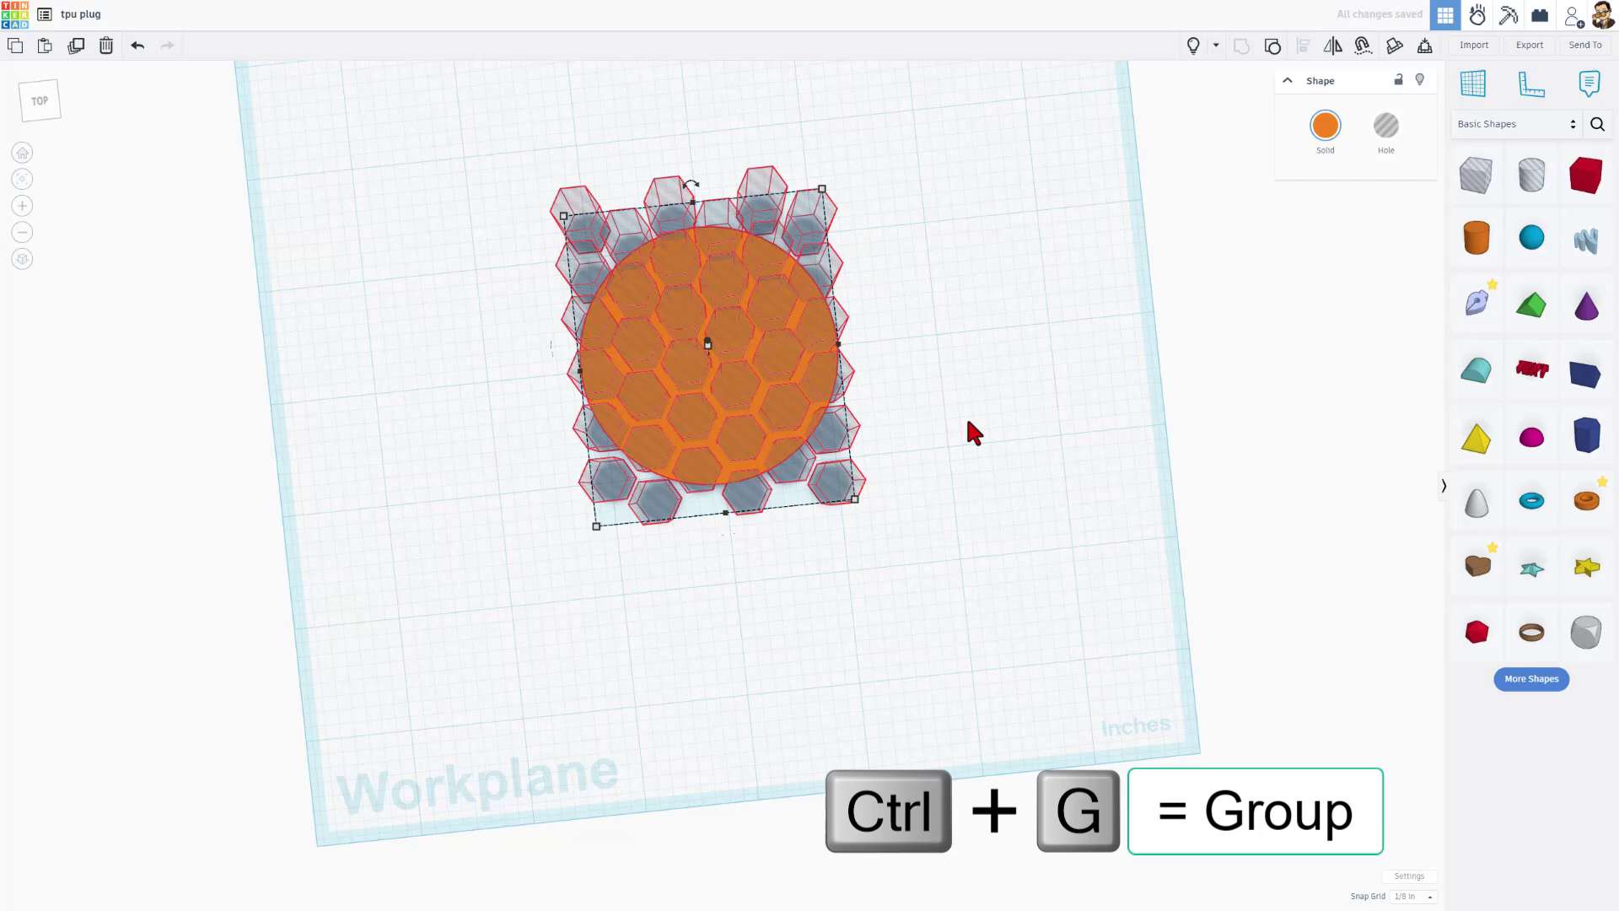
Step: Select the bowl and honeycomb grate together and centre them on each other
right_click_drag(968, 424, 1257, 51)
key("l")
left_click(1187, 45)
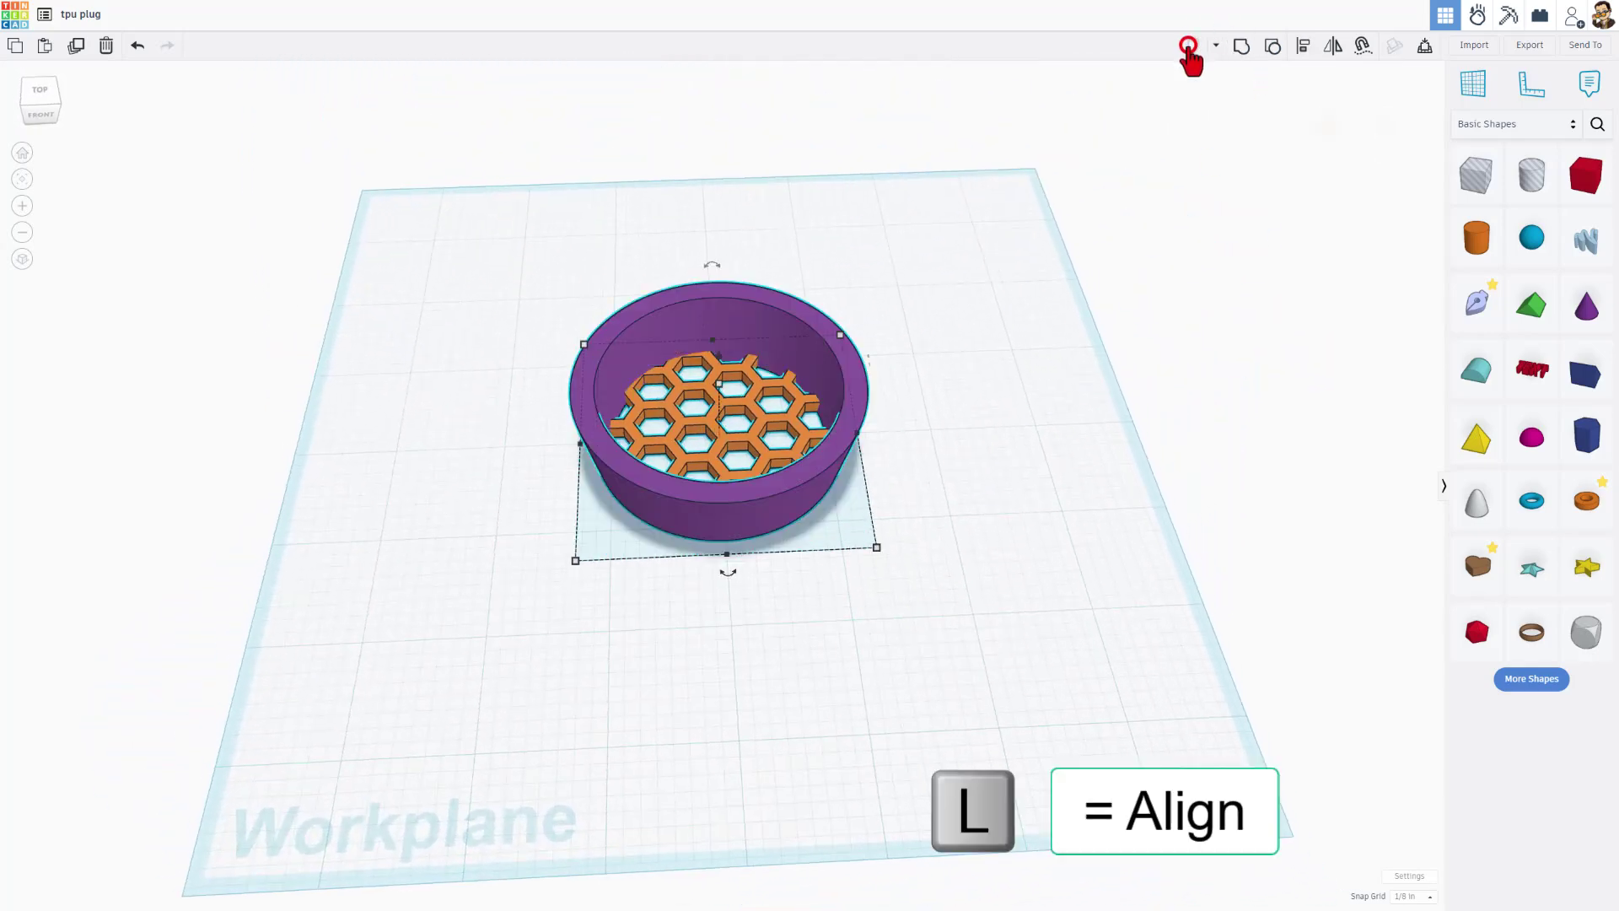
right_click_drag(939, 321, 925, 408)
left_click(962, 270)
left_click_drag(954, 232, 596, 462)
left_click(721, 538)
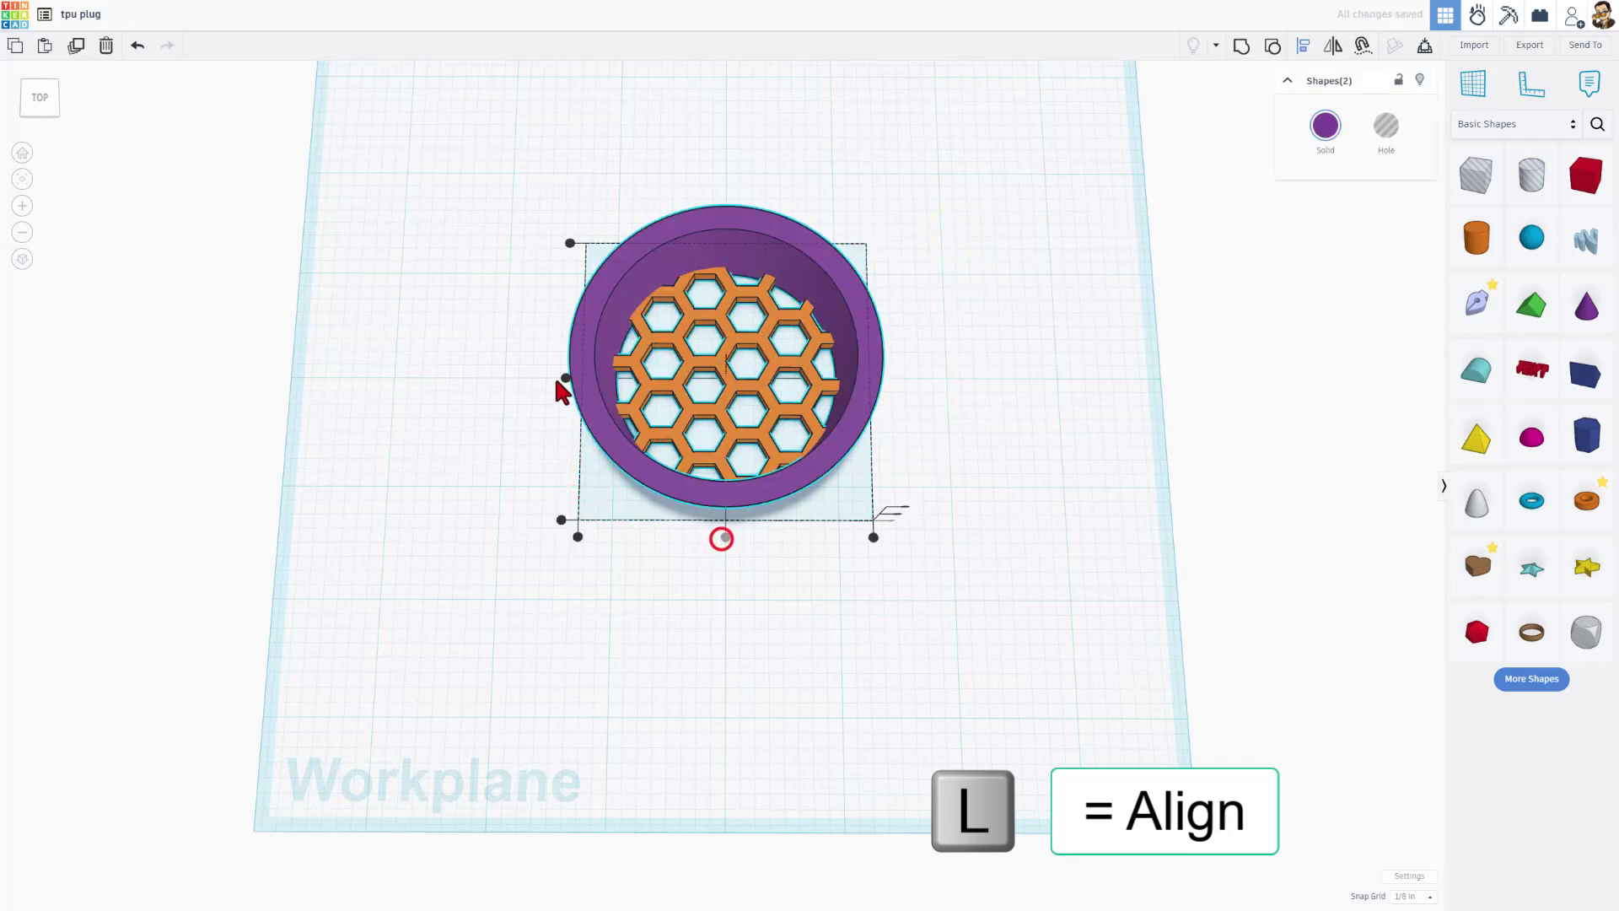
left_click(549, 470)
right_click_drag(549, 469, 444, 548)
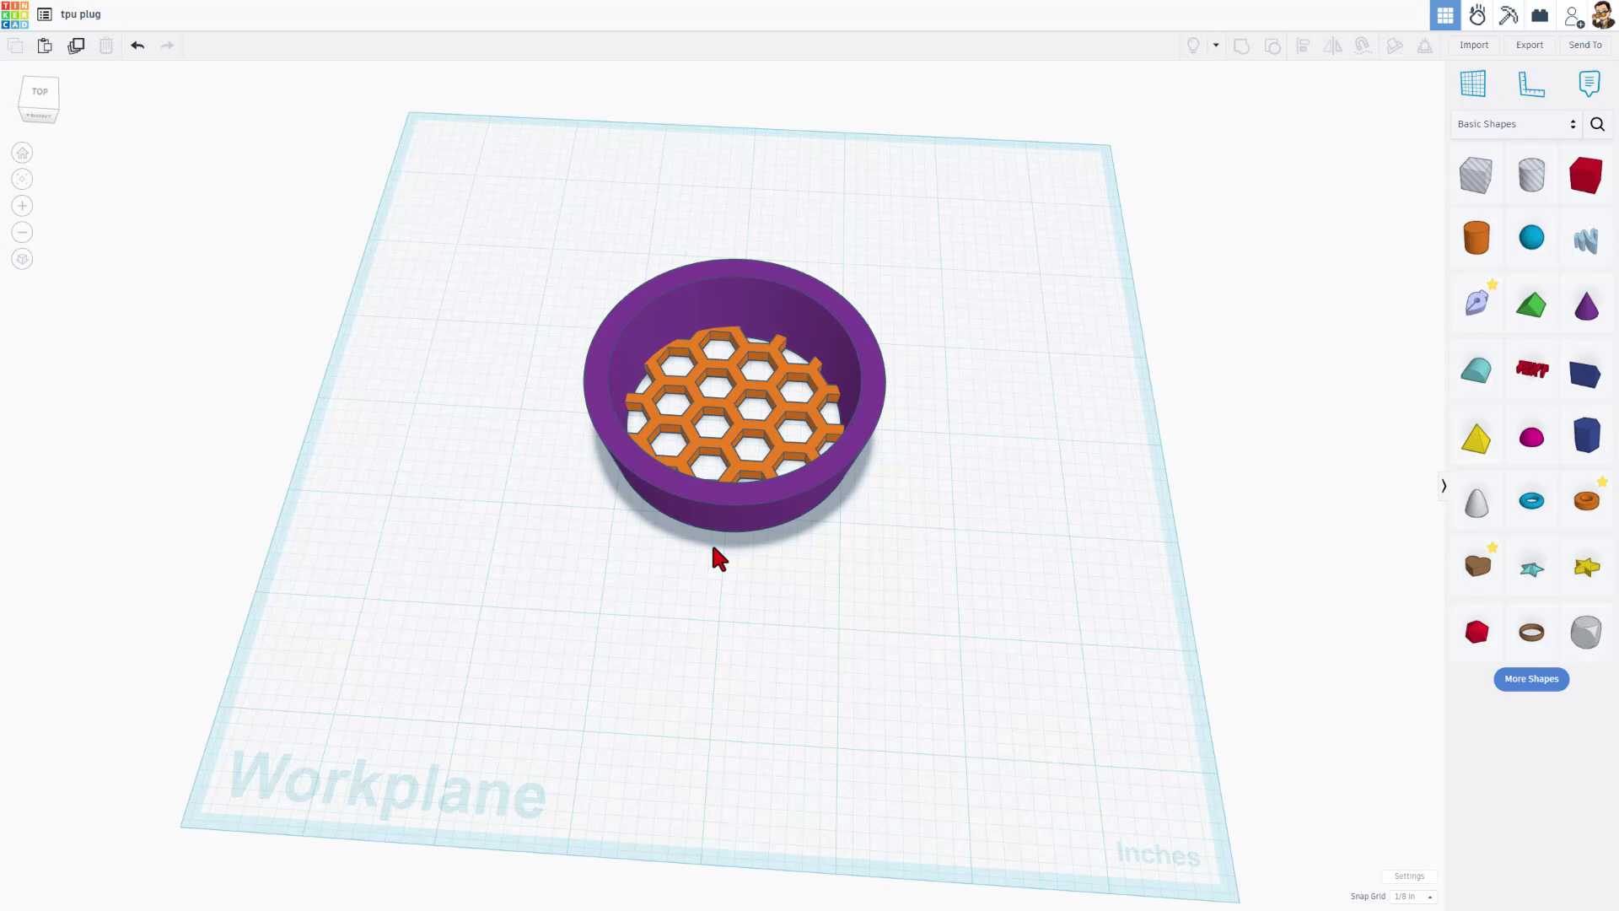
right_click_drag(723, 567, 751, 498)
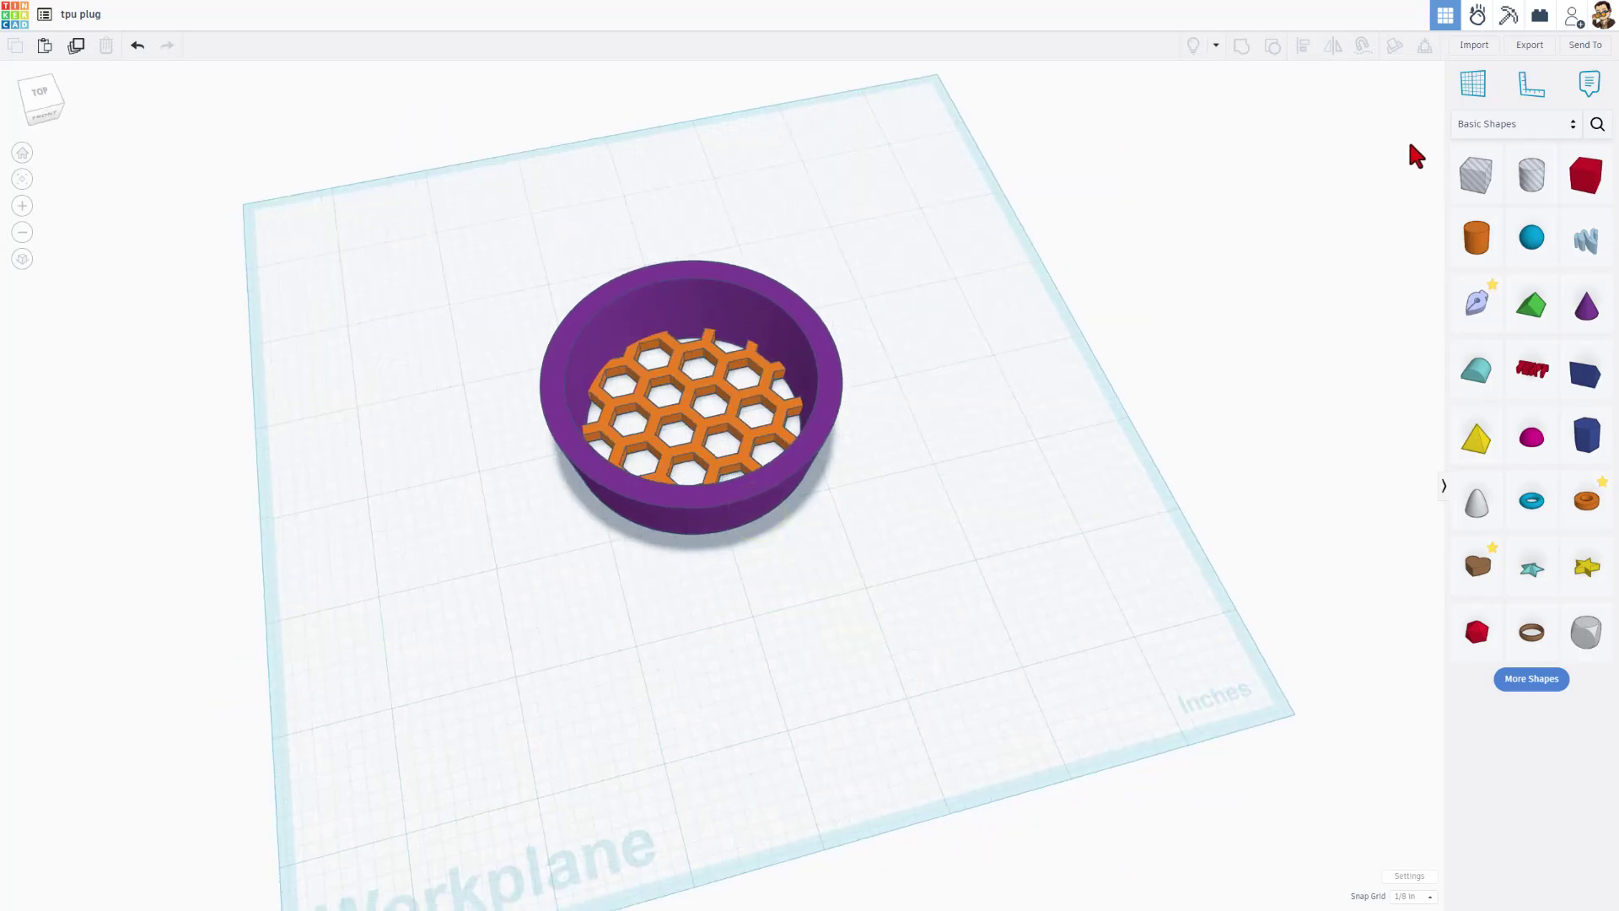
Step: Export the whole design as an STL named tpu plug.stl in the 3dmodeling folder
left_click(1522, 45)
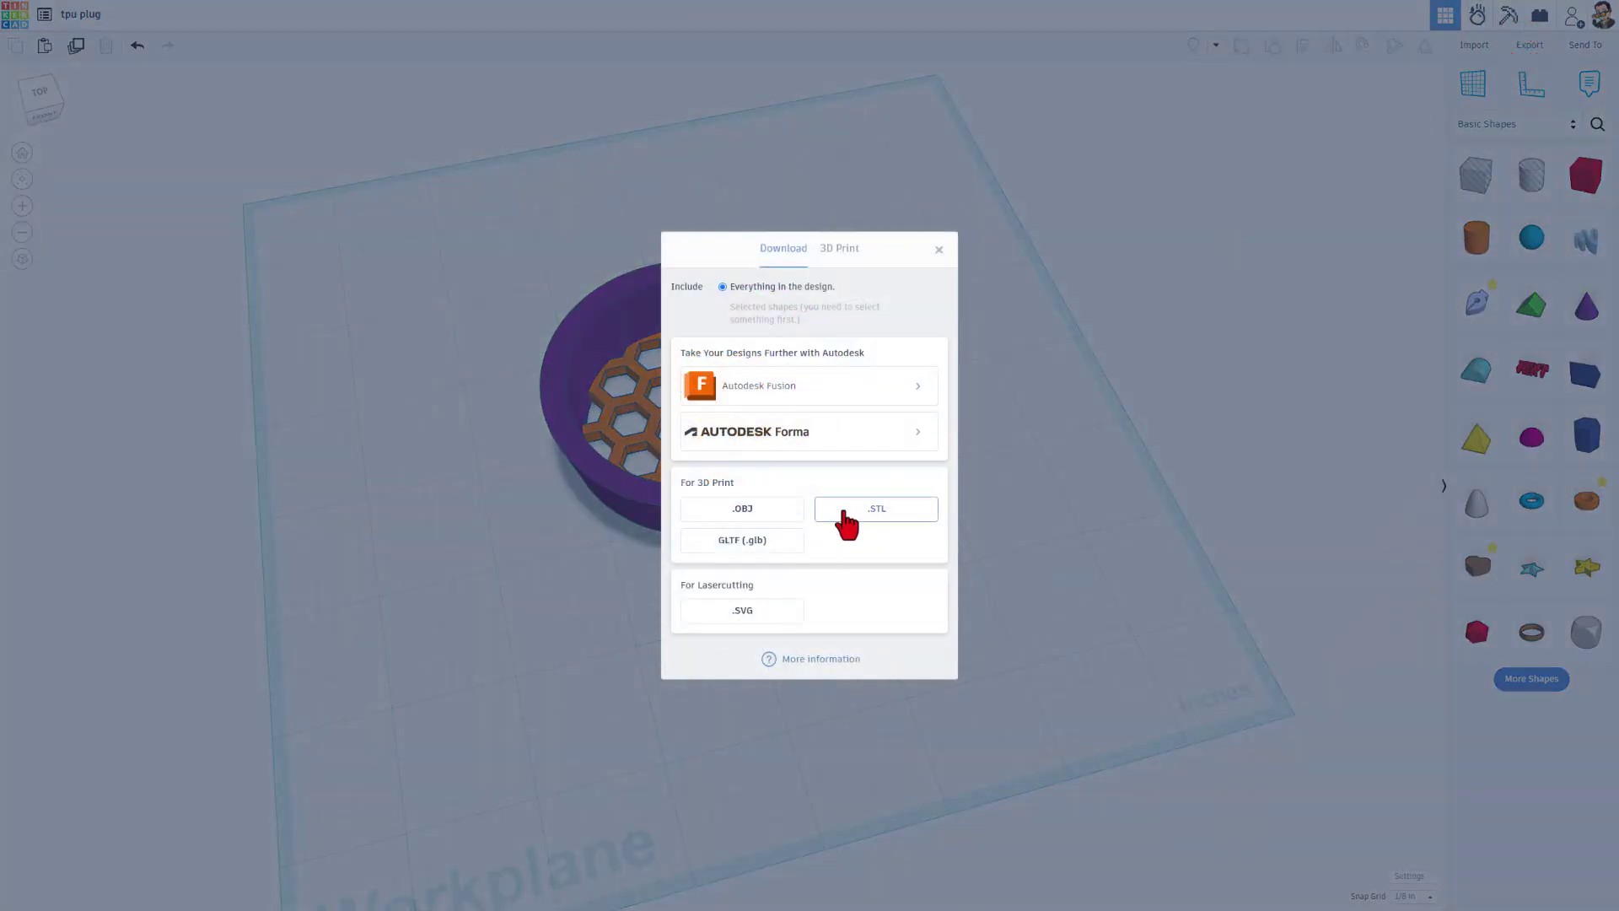
left_click(865, 516)
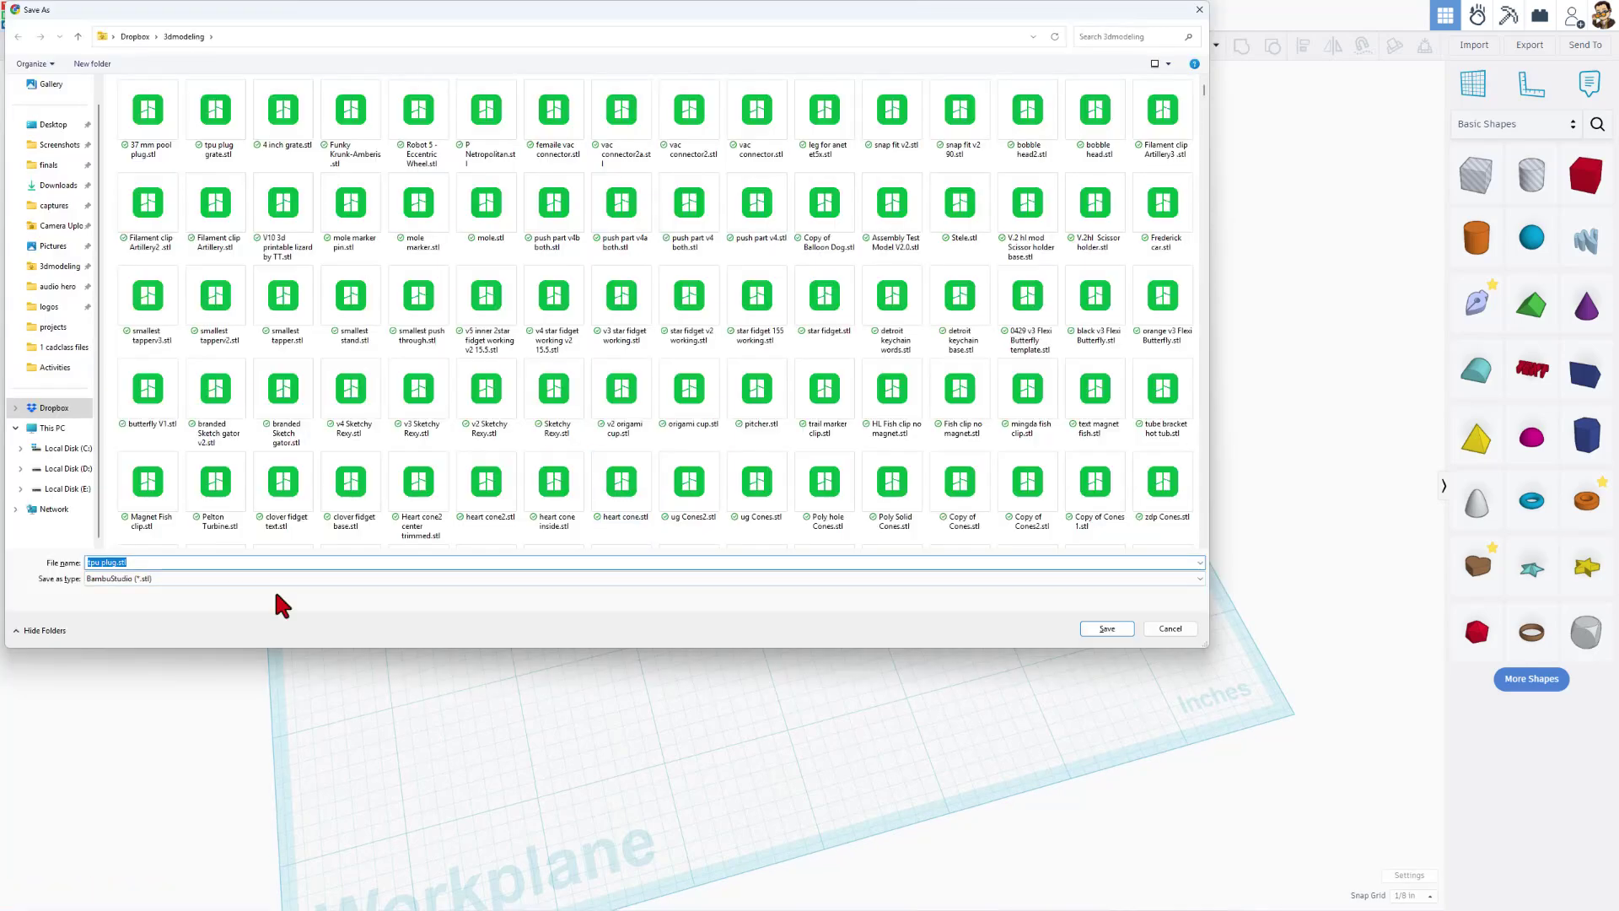
left_click(1115, 630)
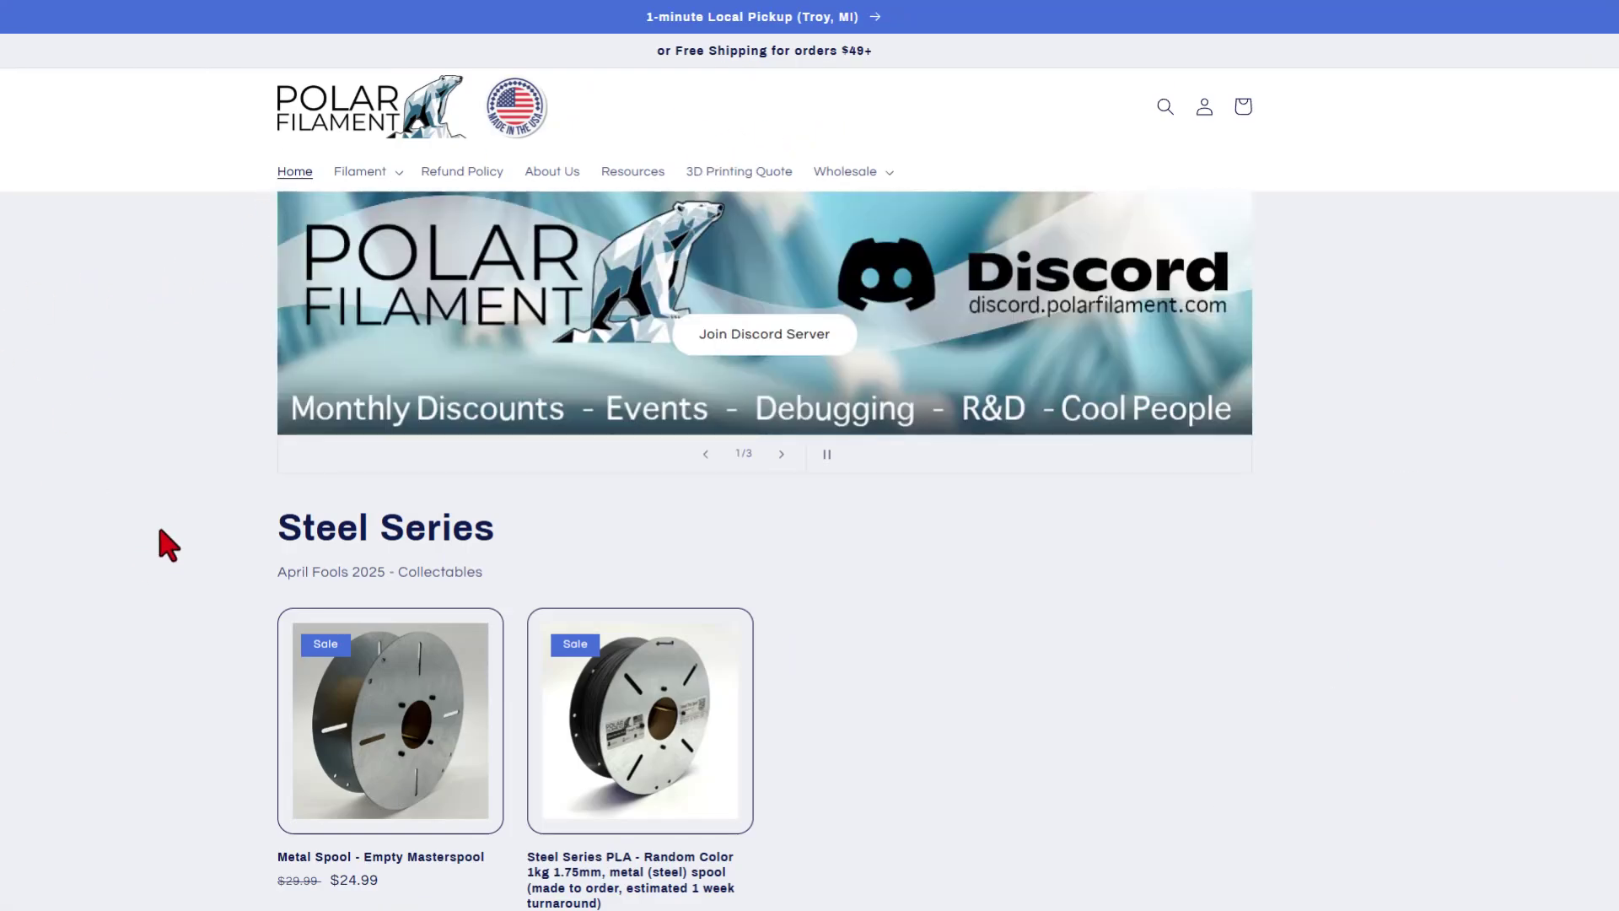
Step: Open Natural Flexible TPU-60D from the flexible TPU collection and read its Printing Guidelines
scroll(207, 354, "down", 15)
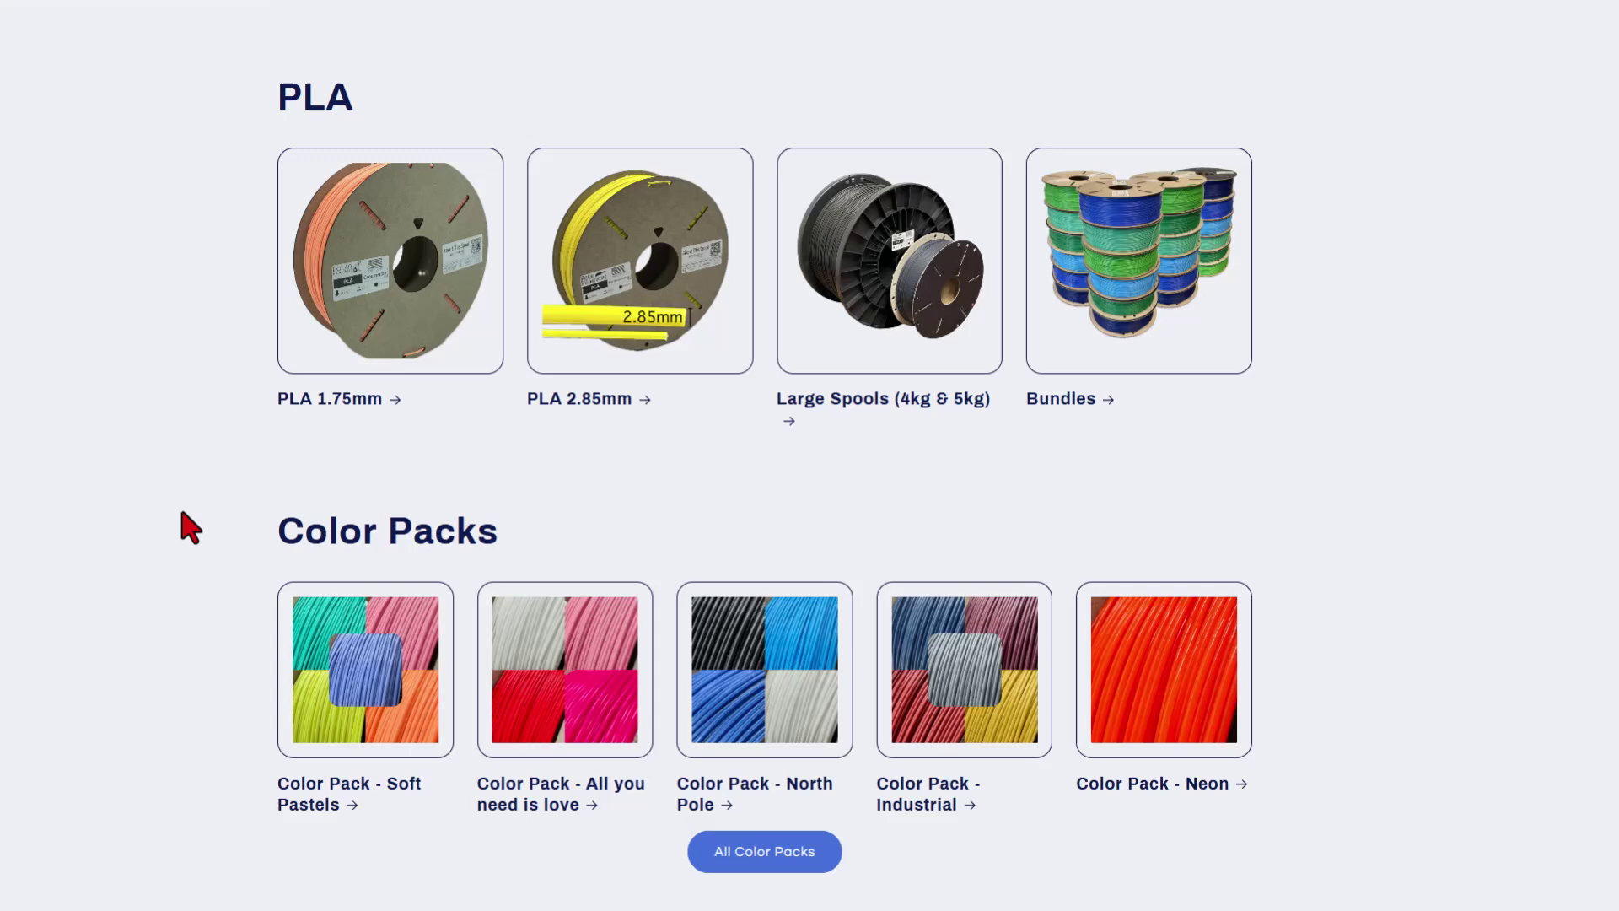
scroll(182, 513, "down", 3)
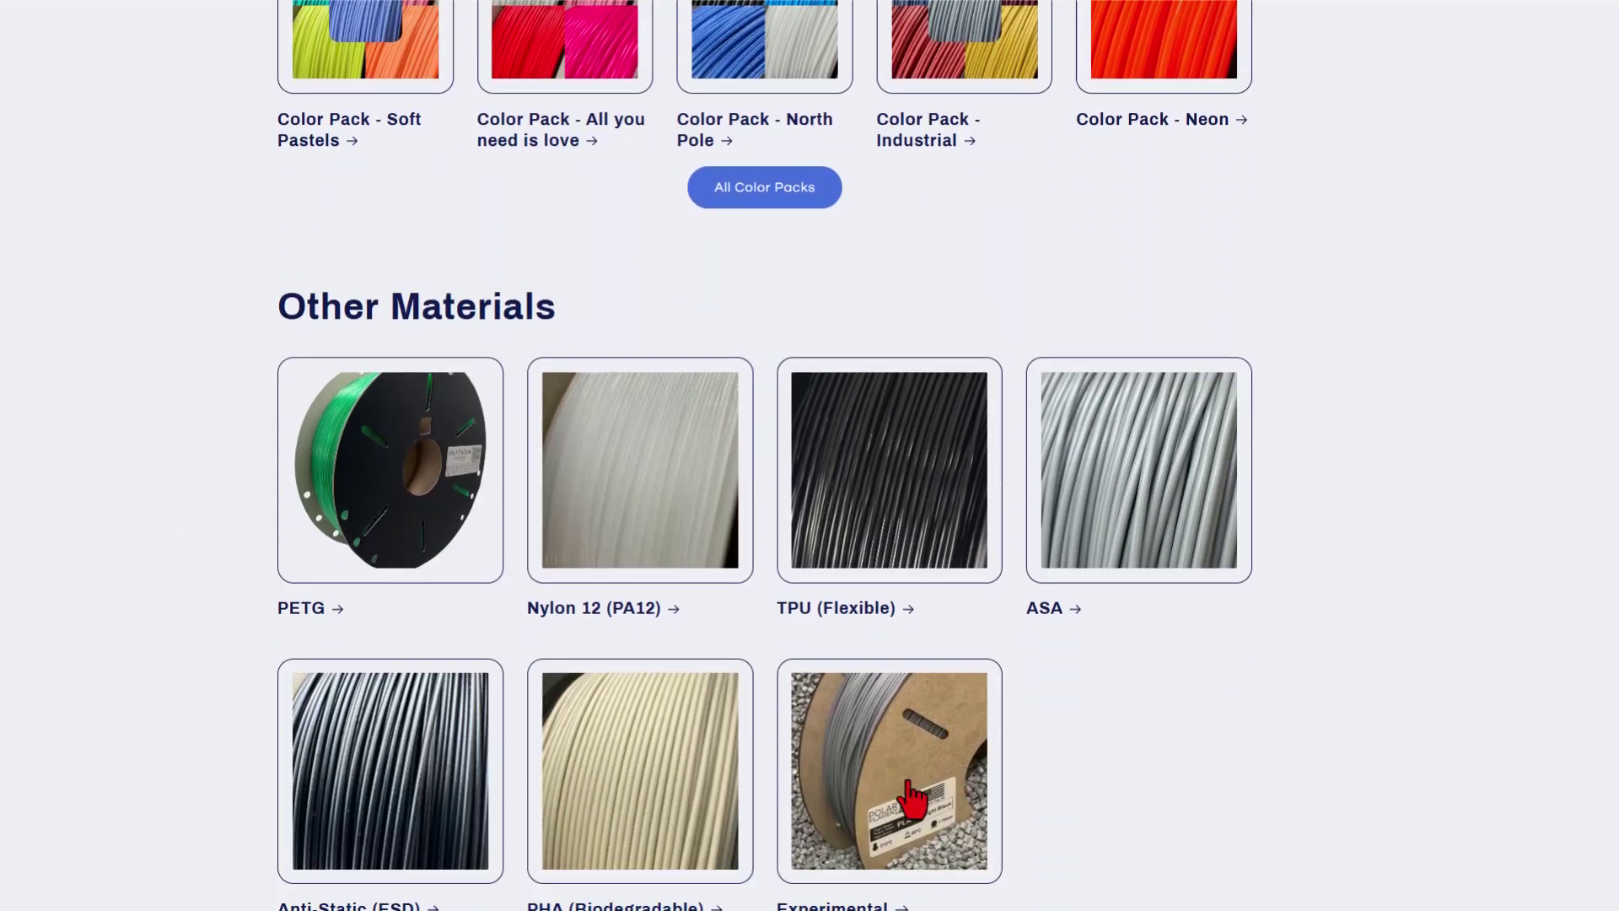
left_click(907, 767)
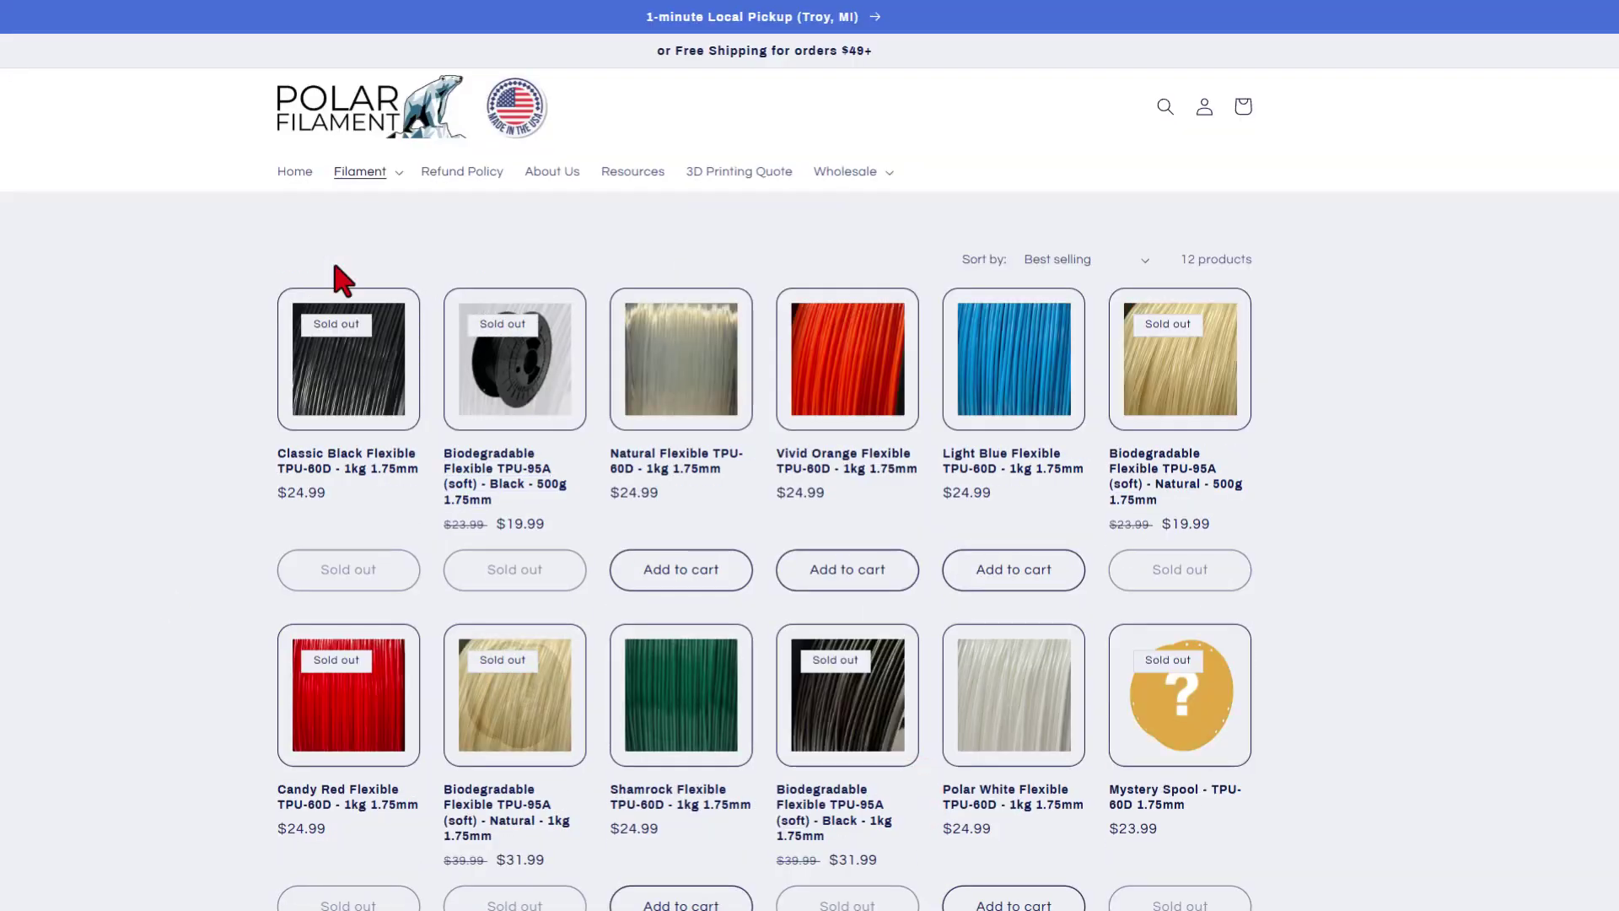
left_click(672, 395)
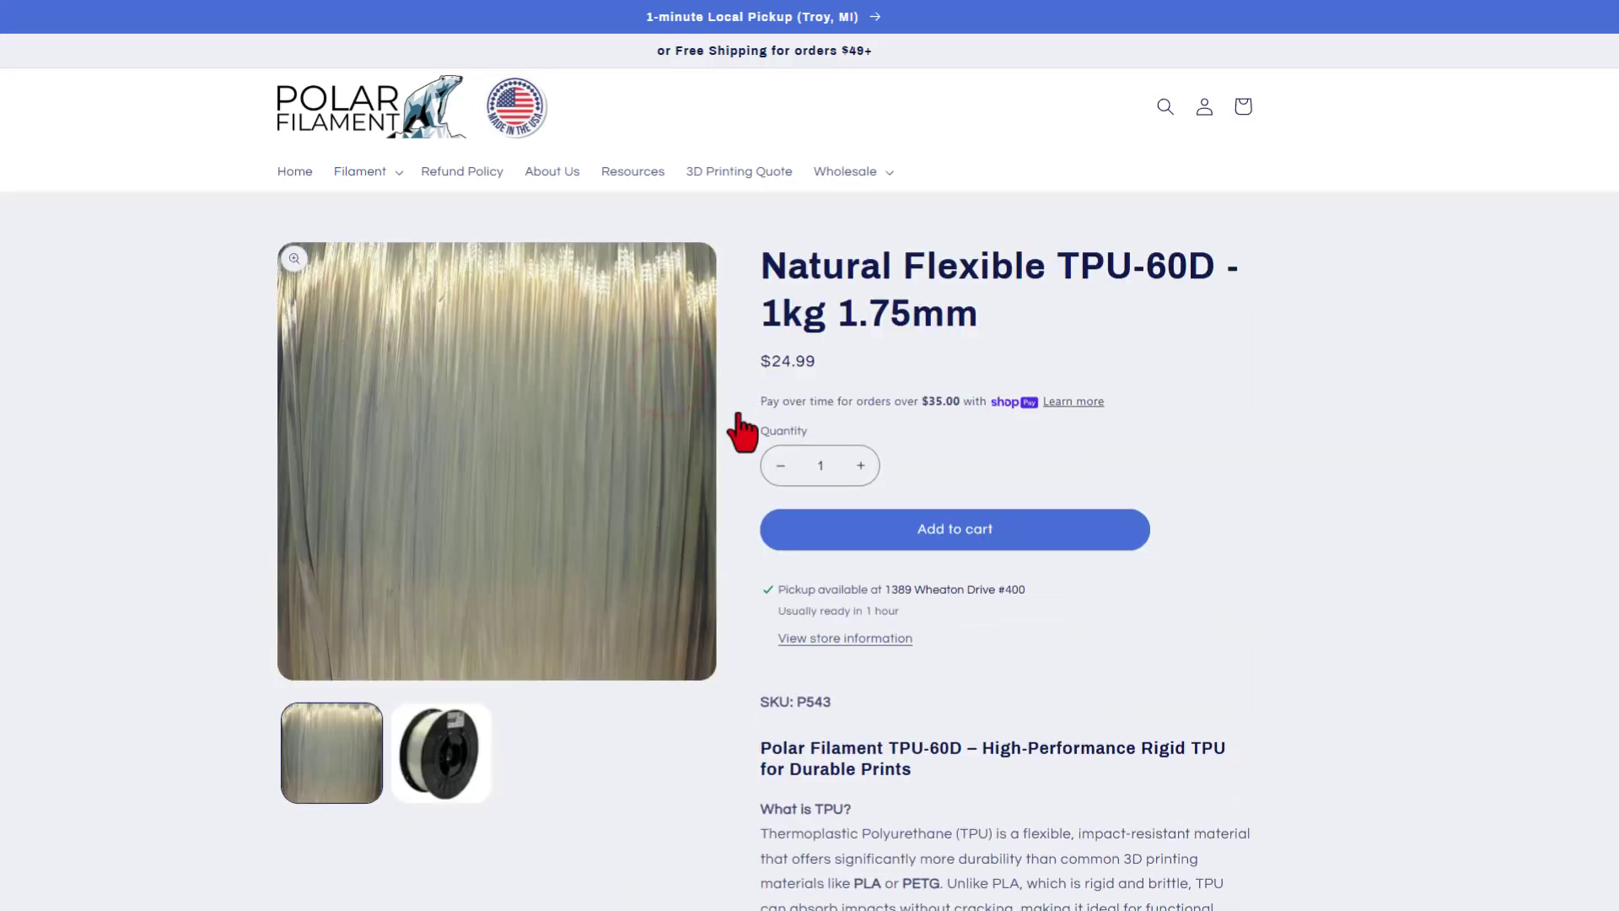
scroll(1350, 466, "down", 4)
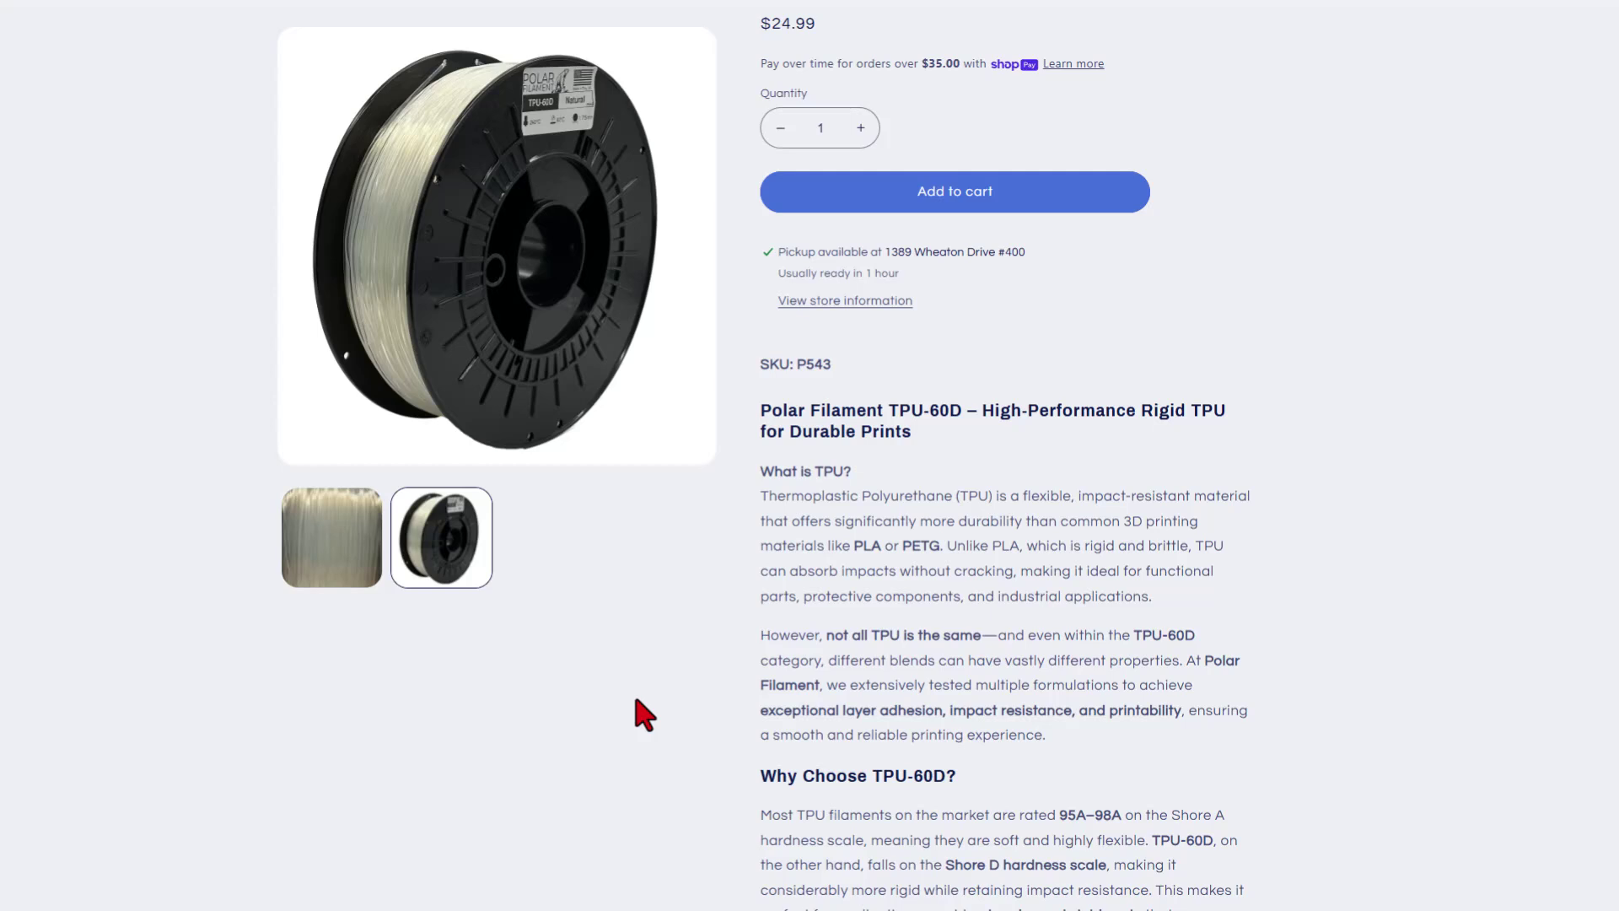
scroll(649, 801, "down", 2)
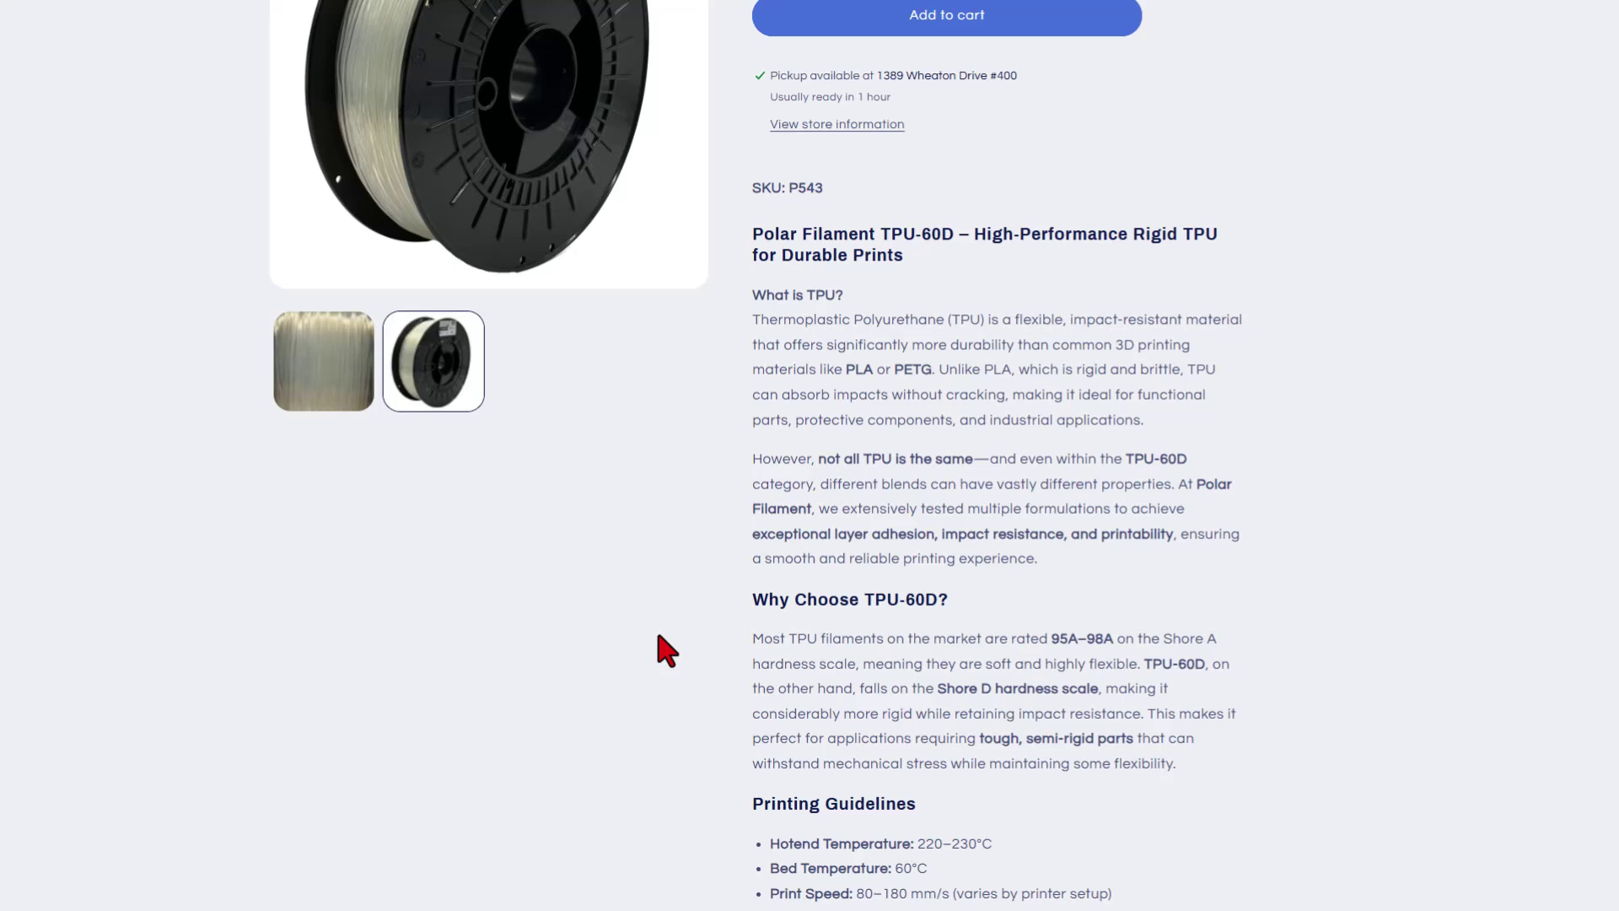
scroll(658, 636, "down", 1)
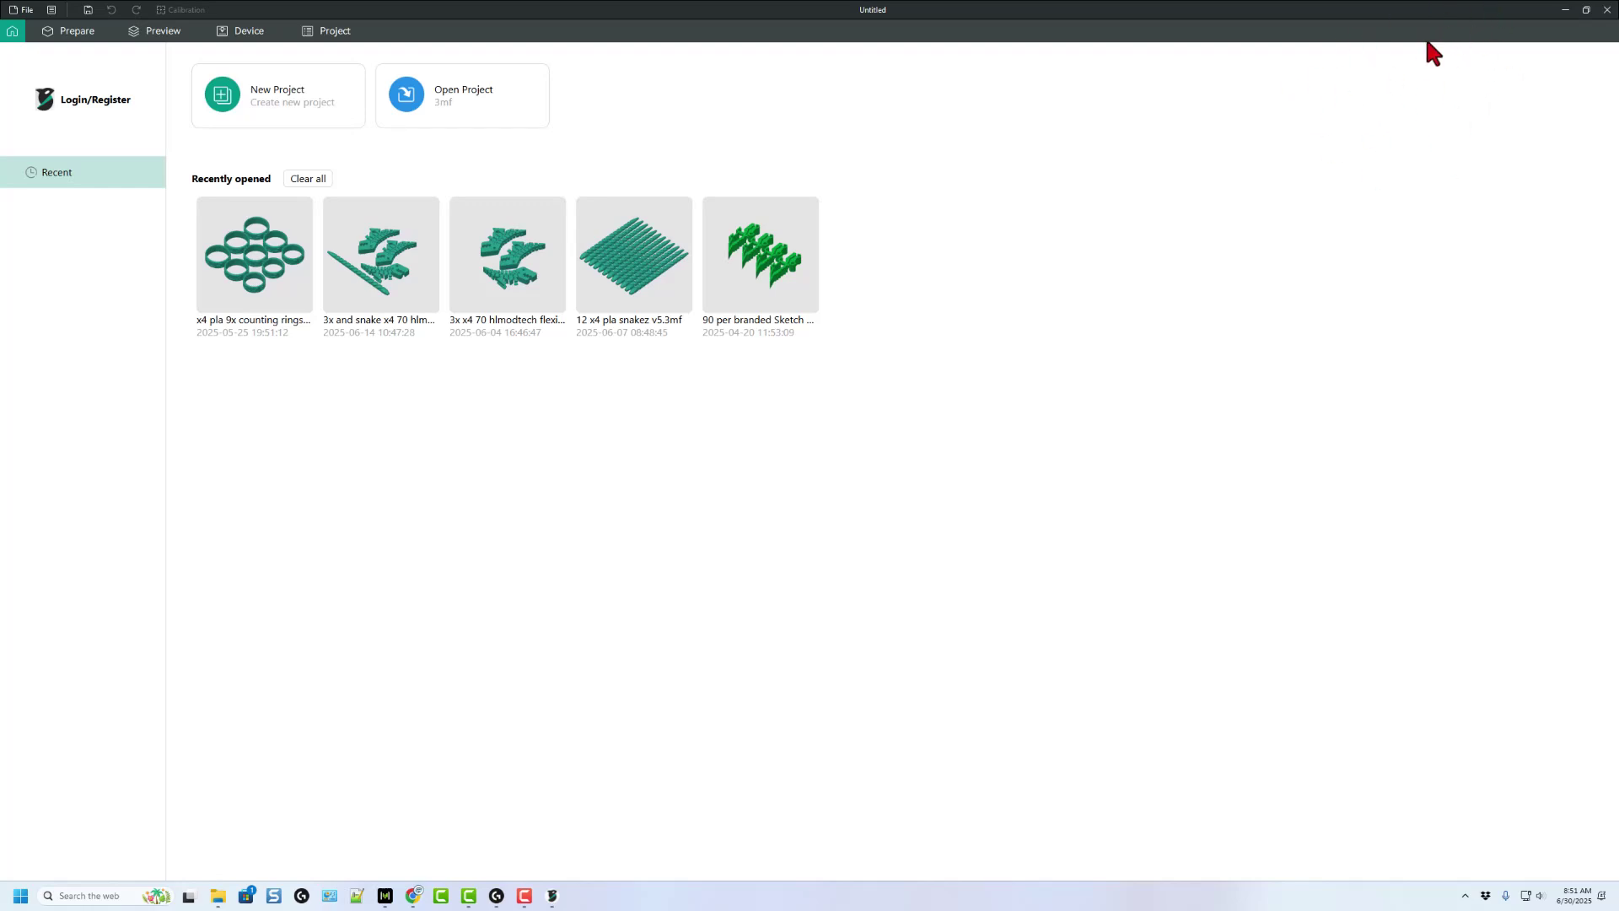
Step: Create a new untitled project with an empty plate from the Orca Slicer home screen
left_click(305, 106)
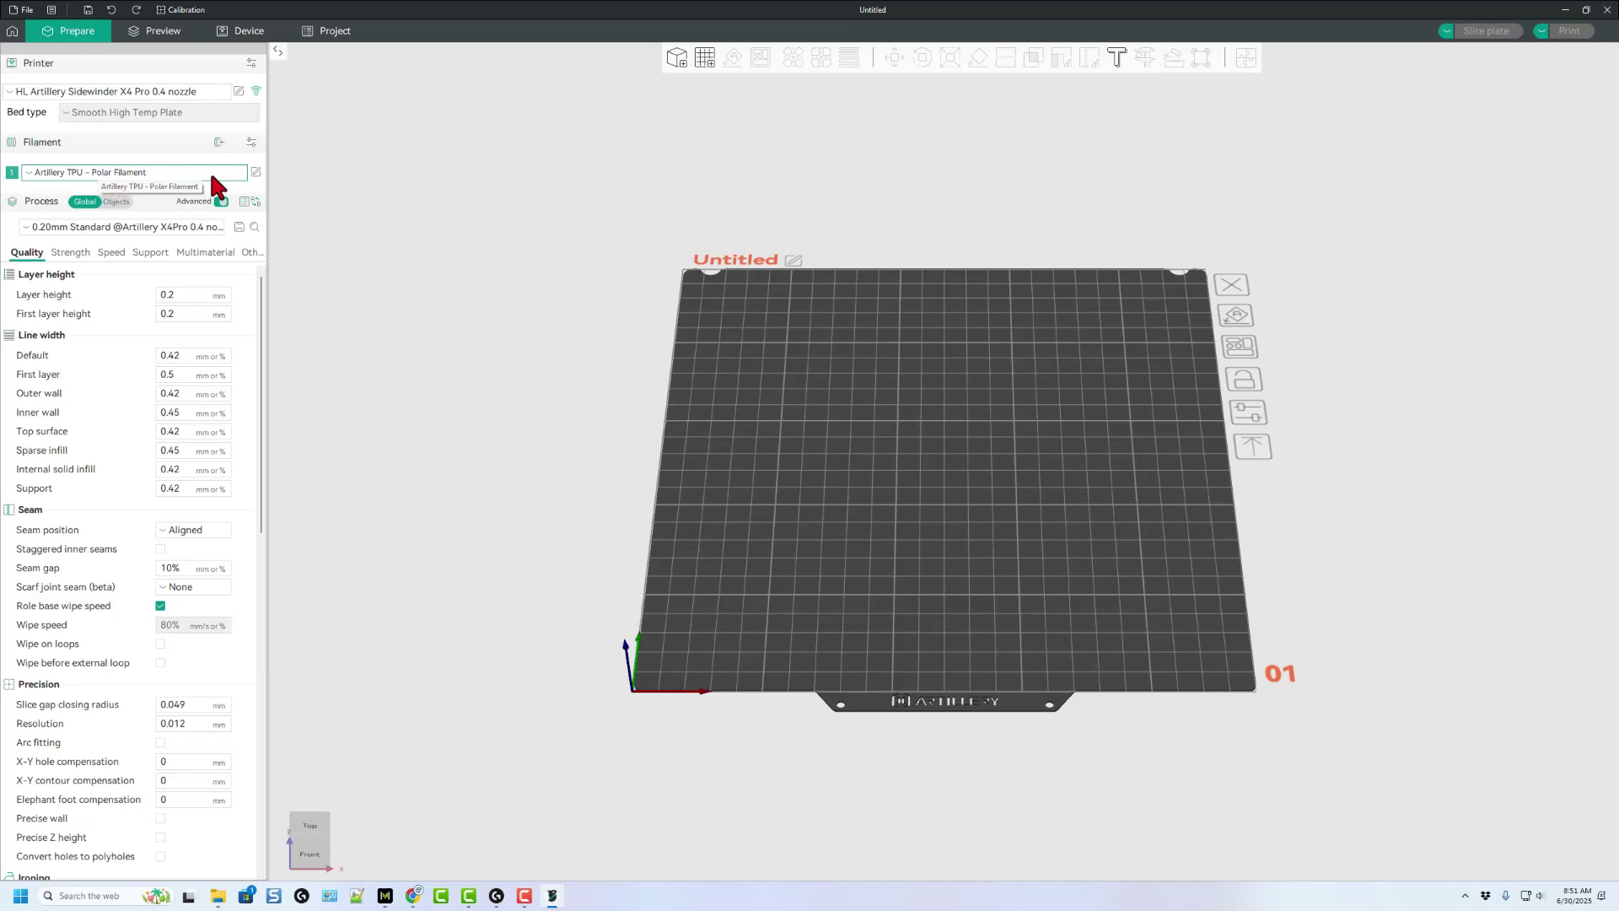
Step: Set the Artillery TPU - Polar Filament other-layers nozzle temperature to 230 °C and save the preset under its name
left_click(255, 171)
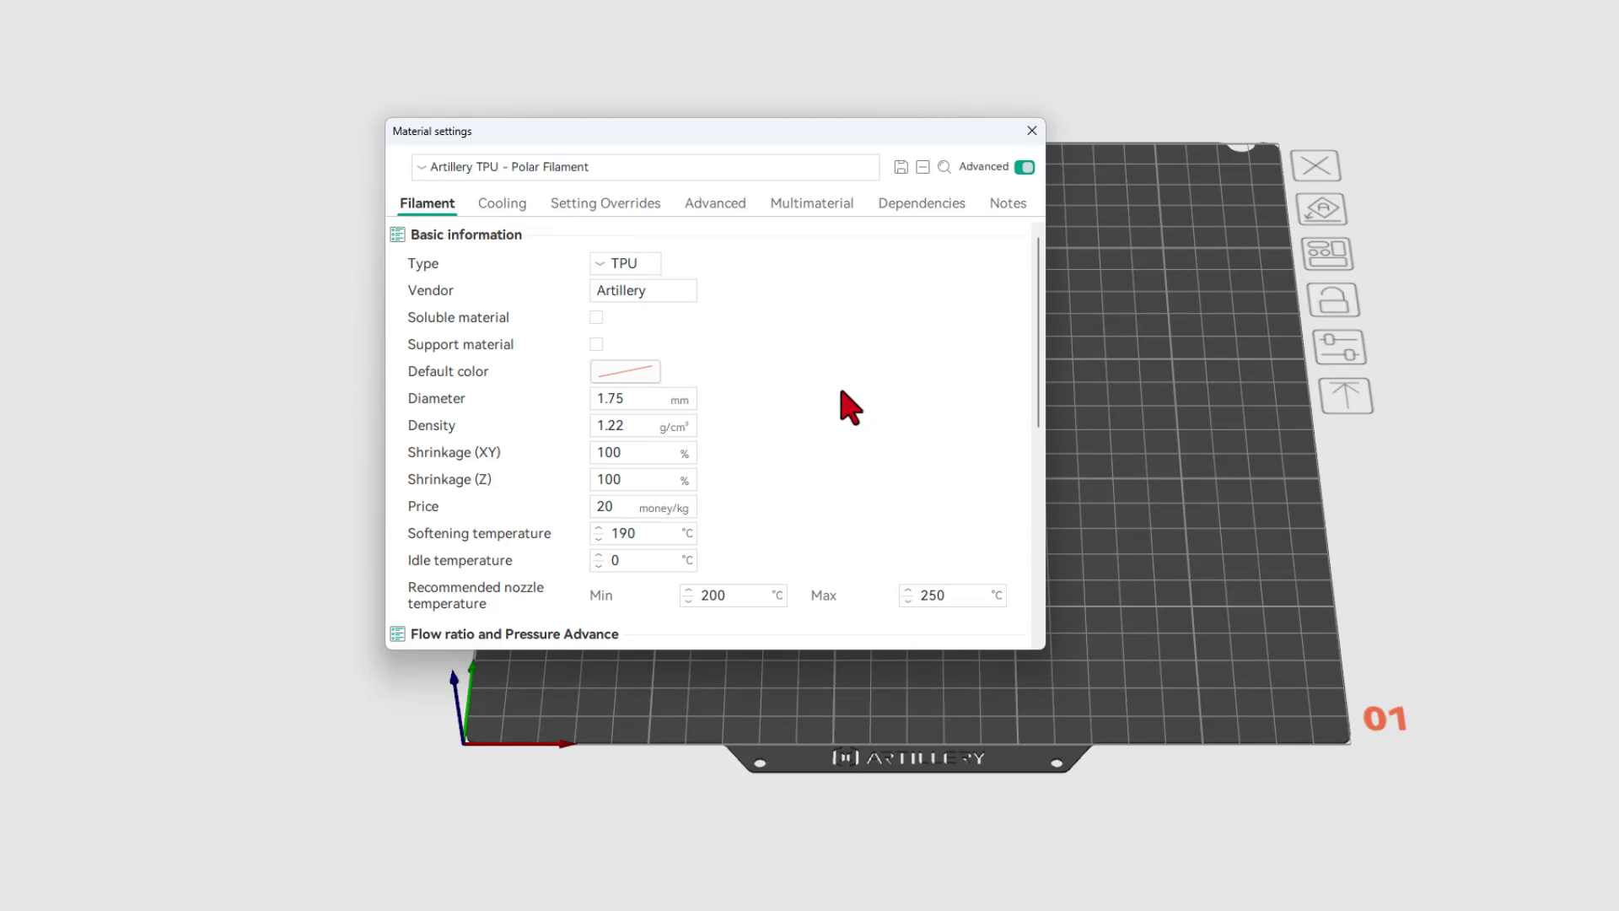
scroll(875, 392, "down", 5)
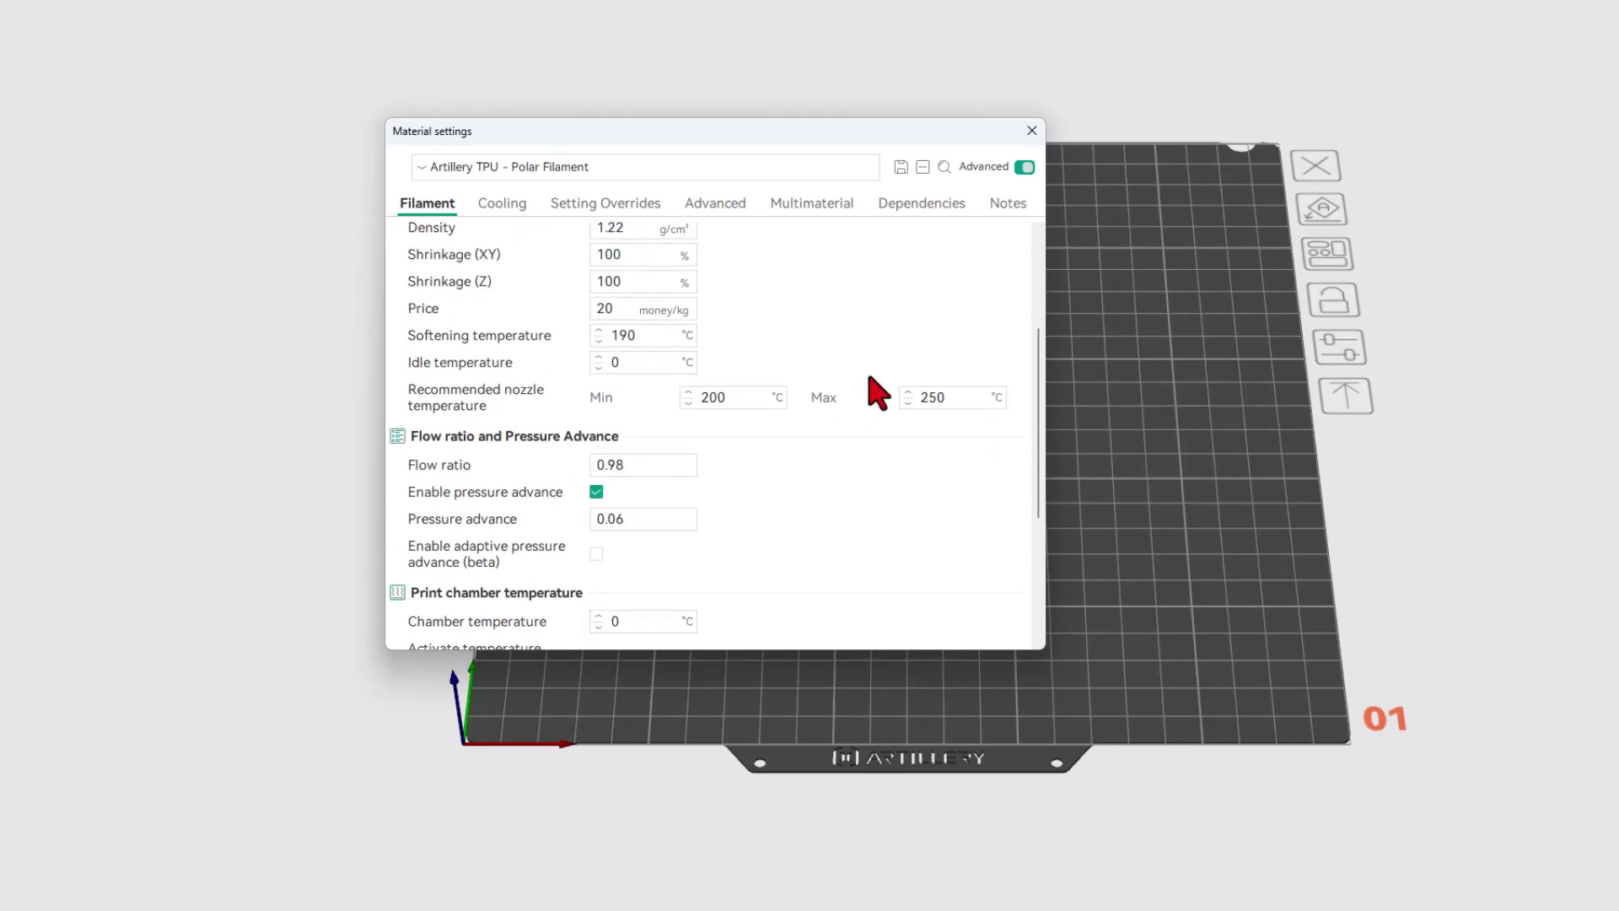
scroll(869, 381, "down", 1)
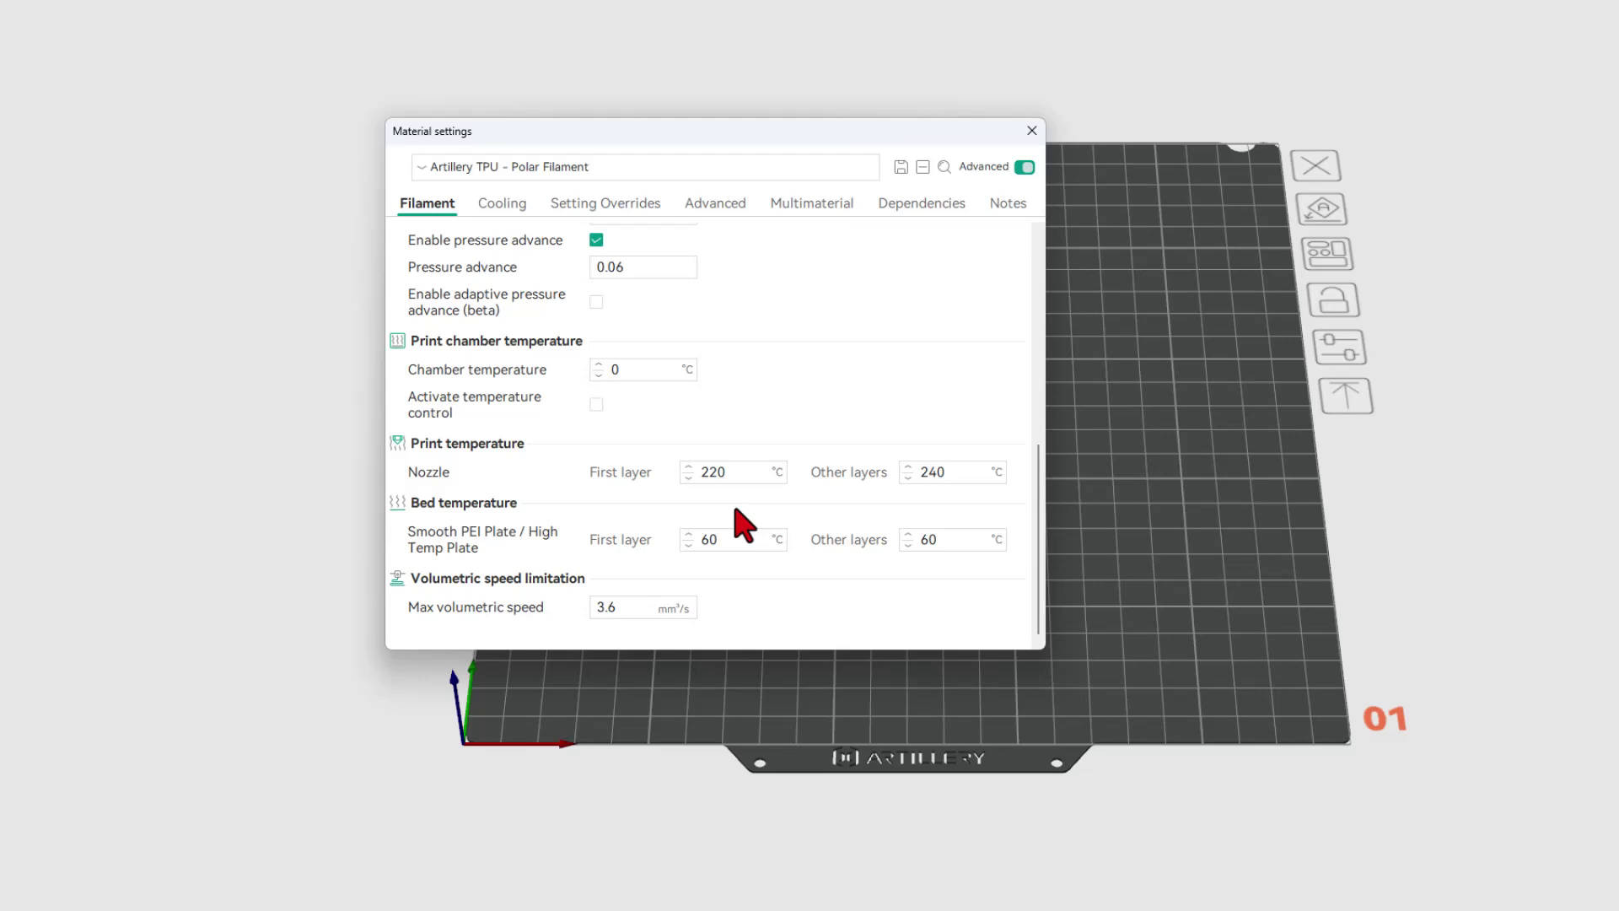
left_click_drag(928, 472, 938, 473)
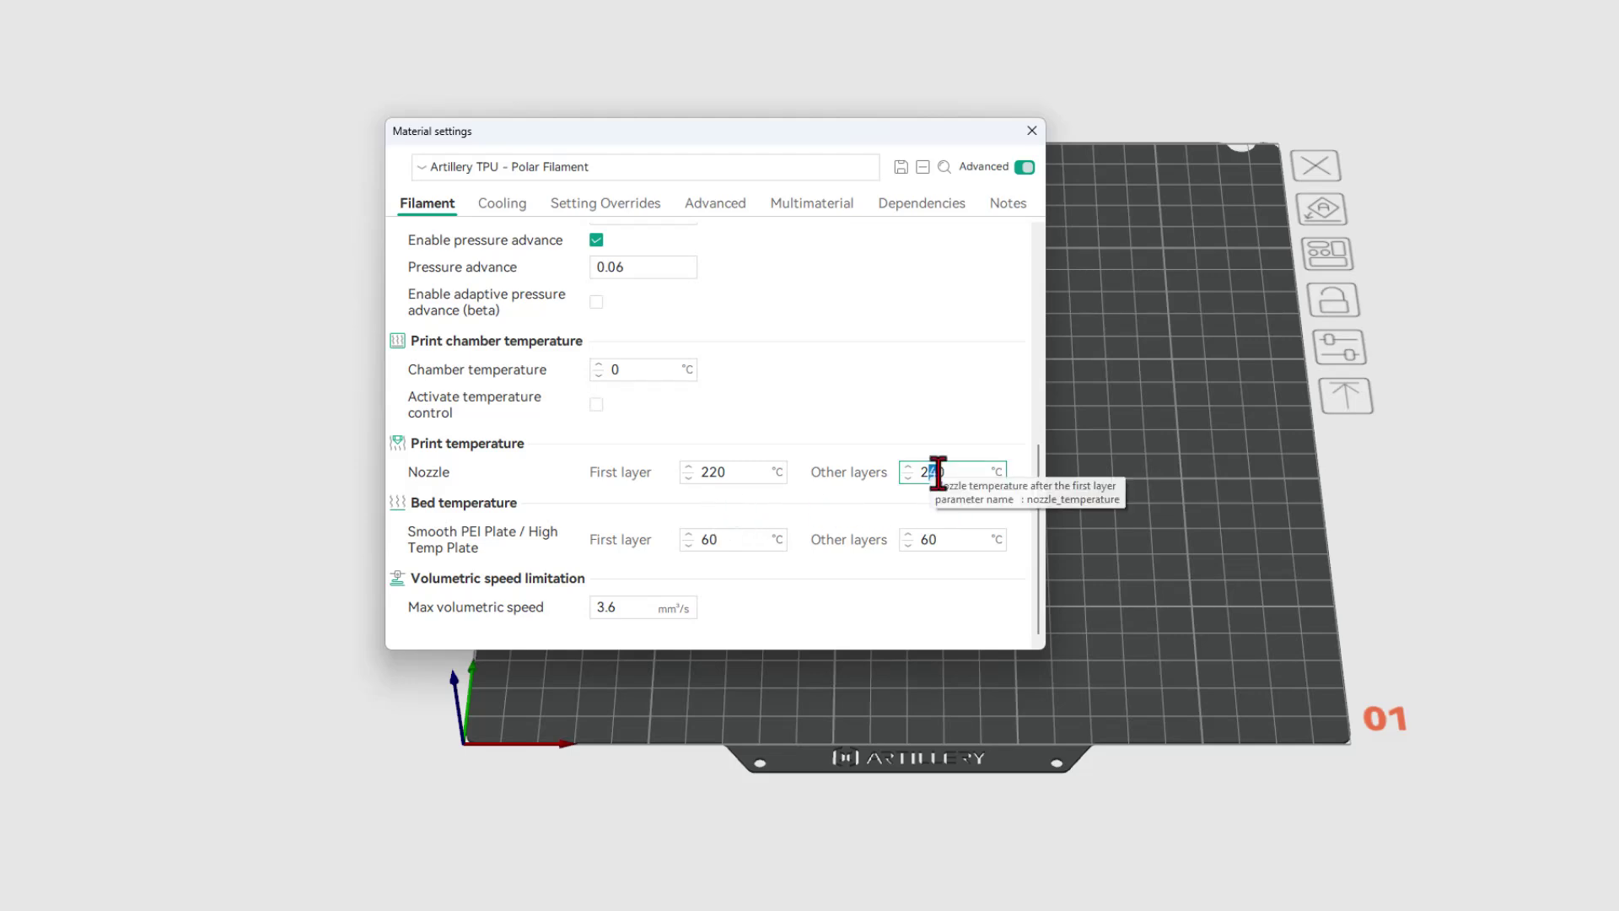
type("3")
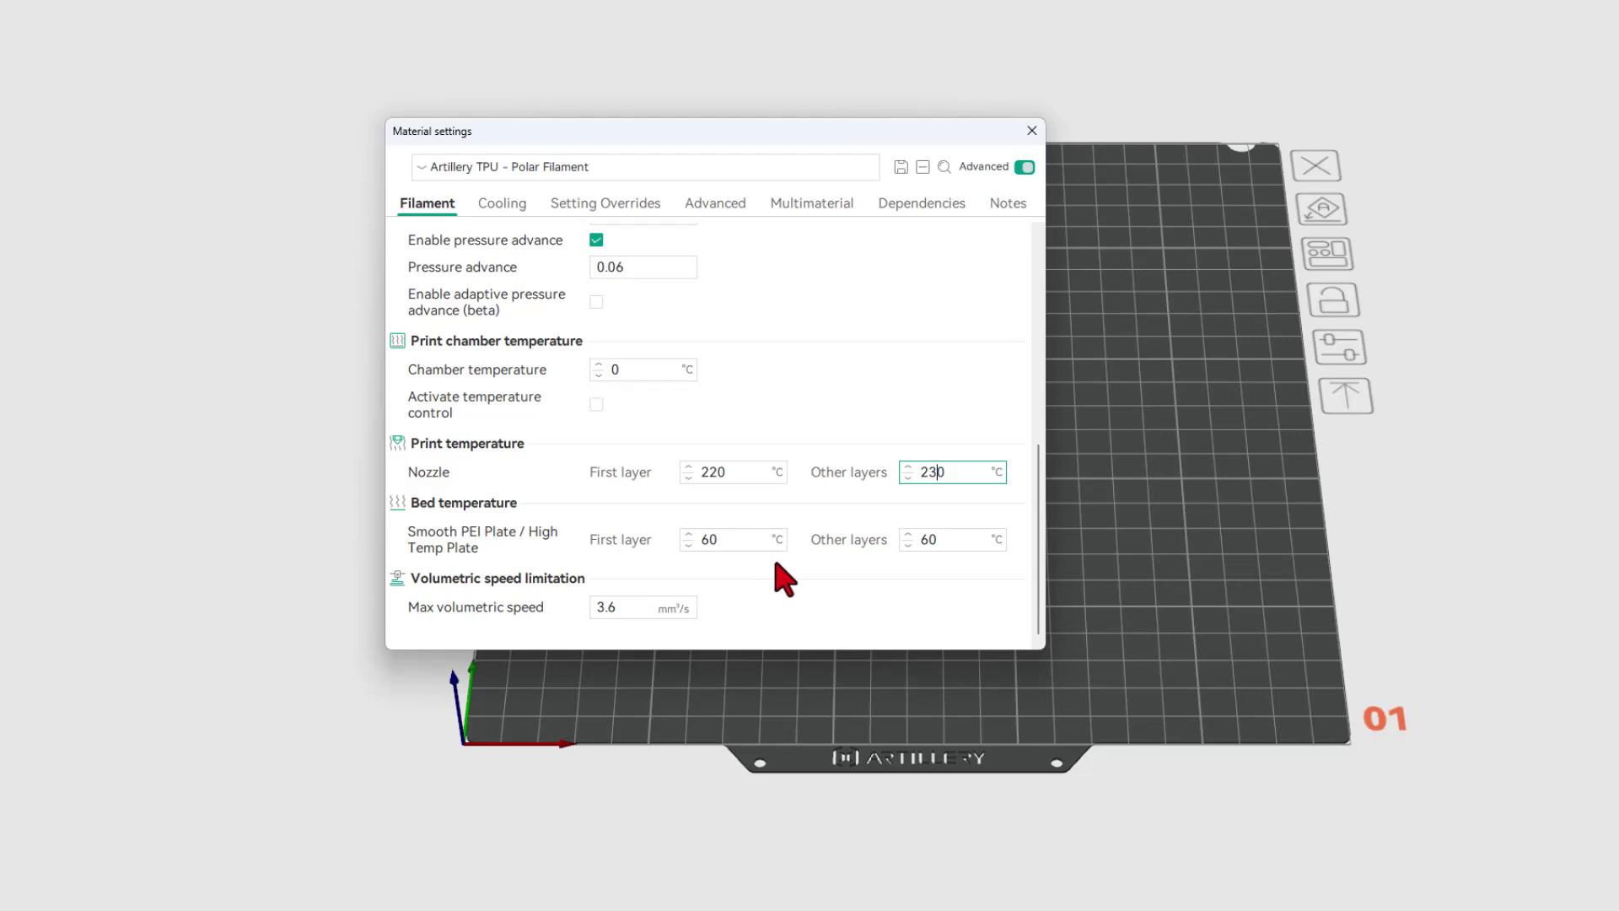
scroll(868, 384, "up", 6)
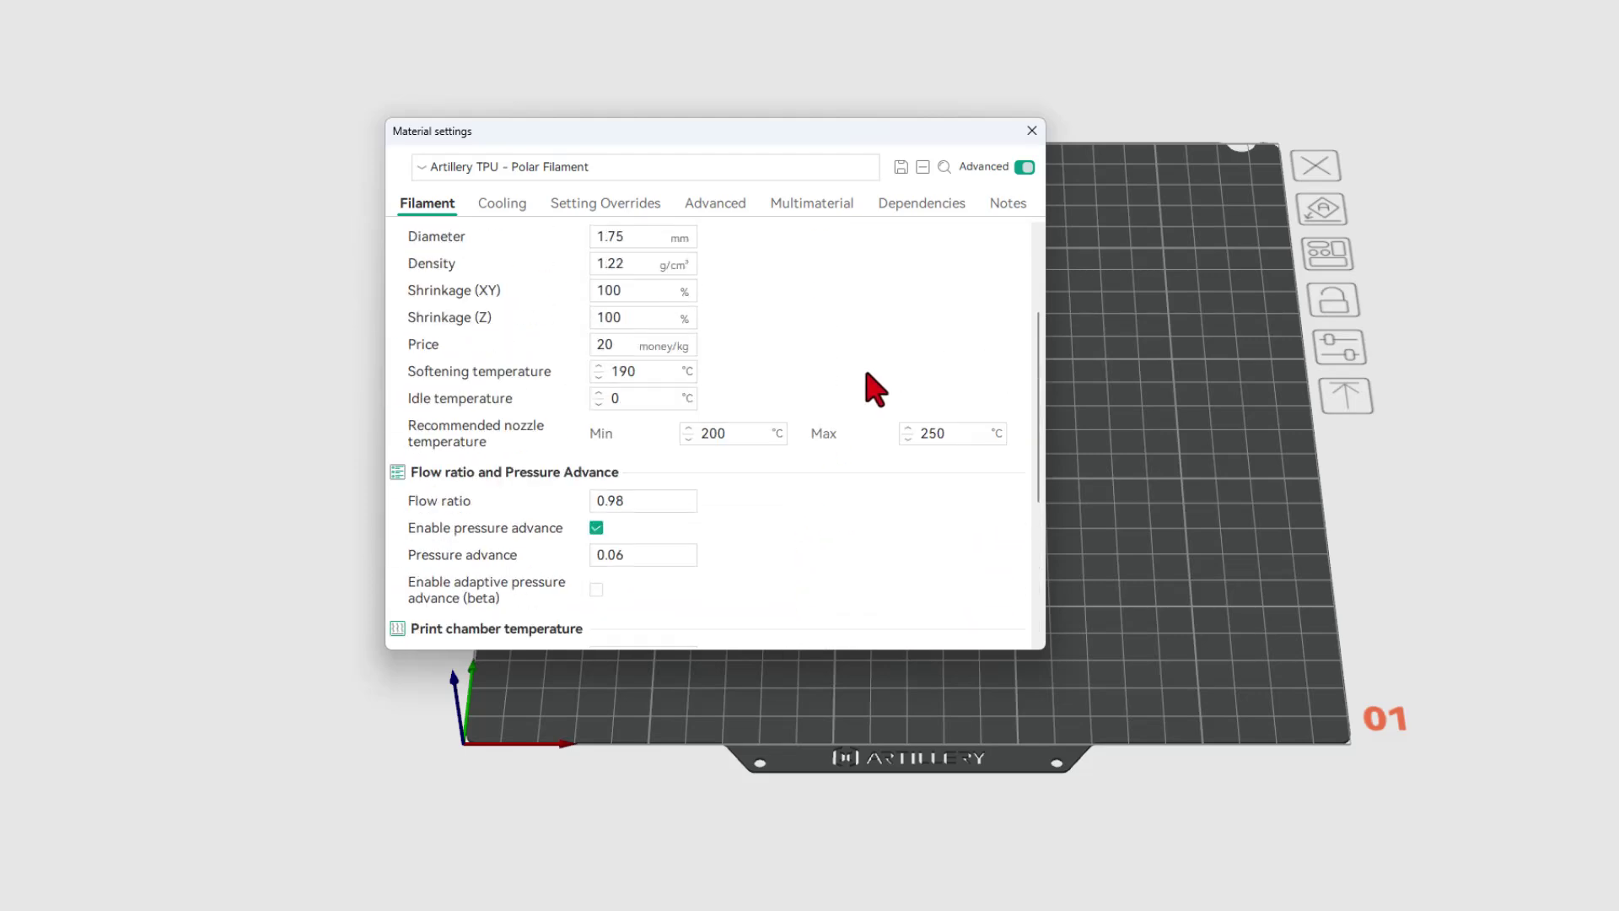
left_click(901, 167)
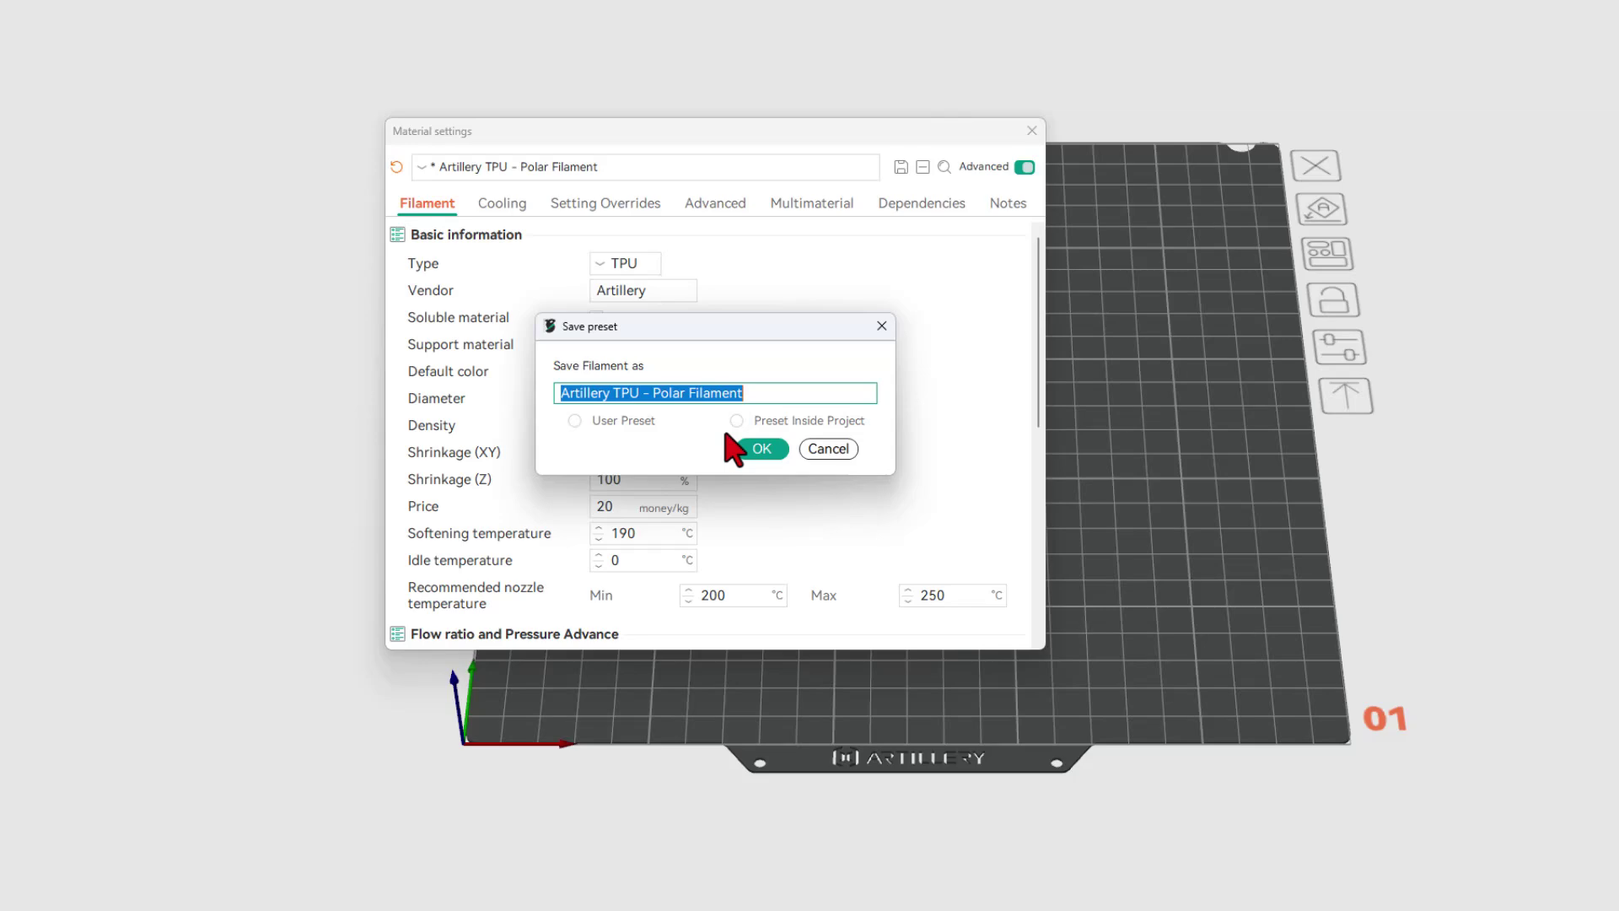
left_click(764, 449)
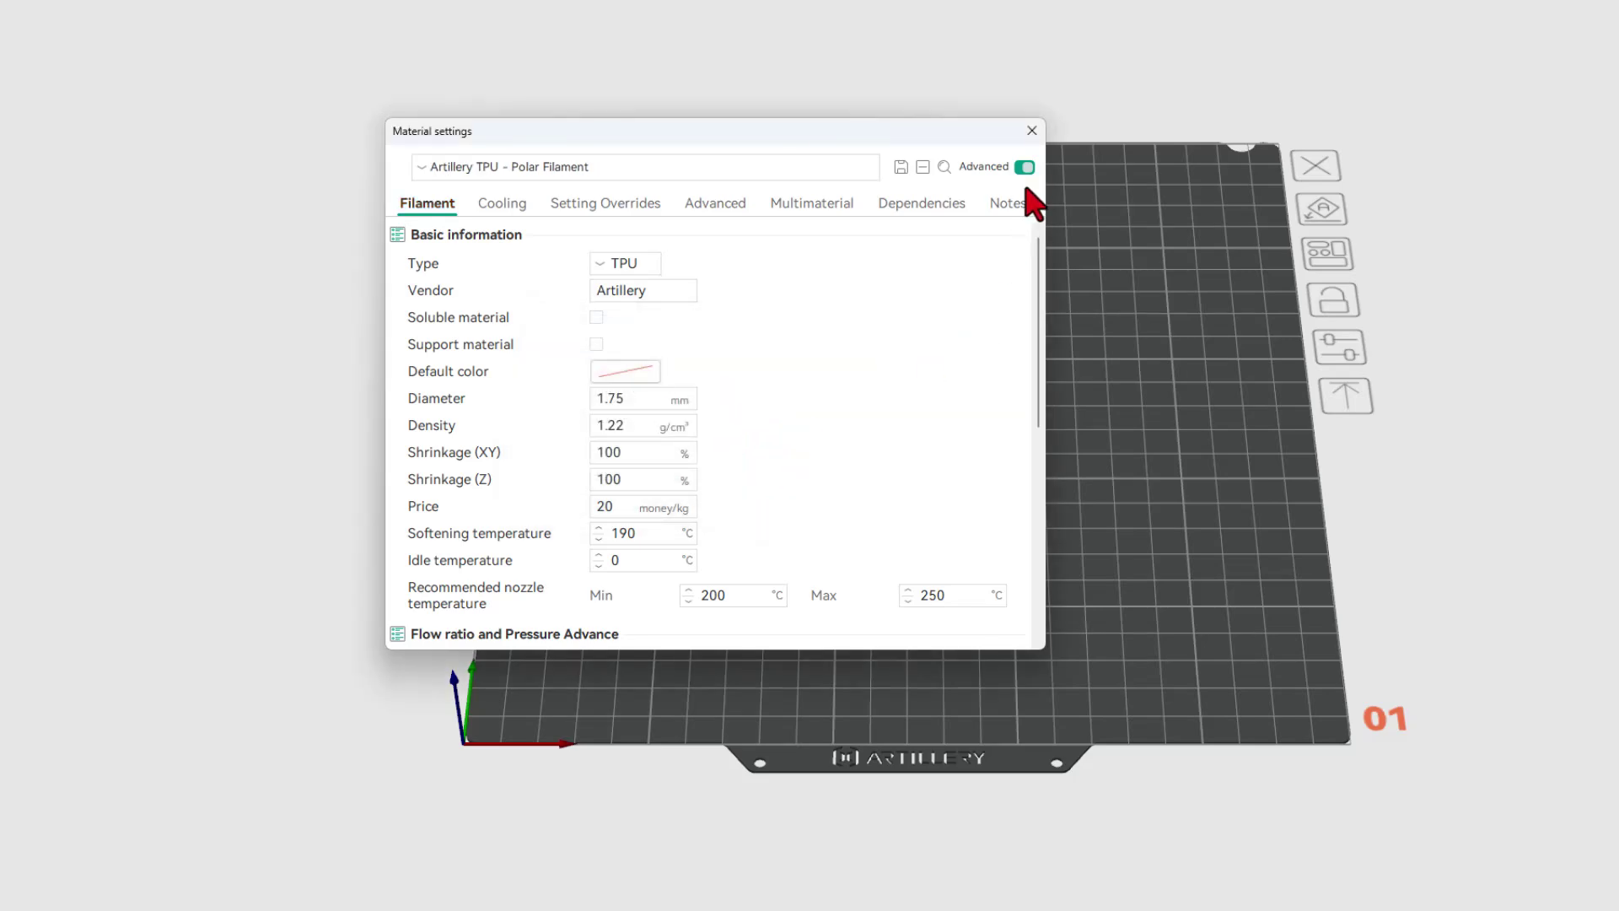
left_click(1032, 131)
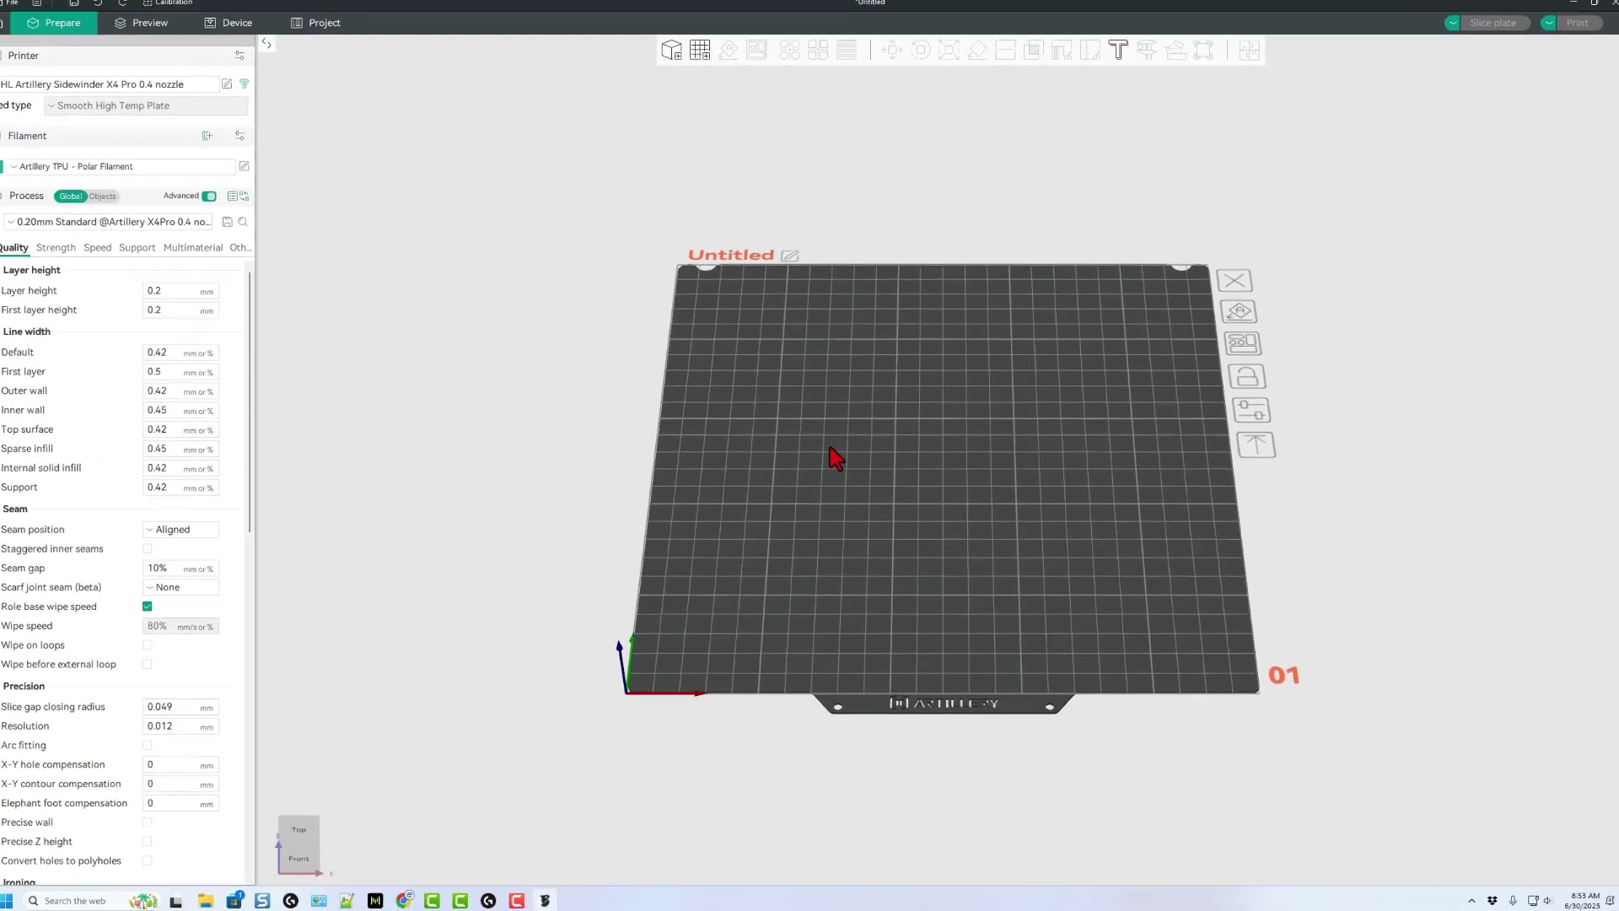
Step: Import tpu plug.stl onto the Orca Slicer build plate
left_click(671, 50)
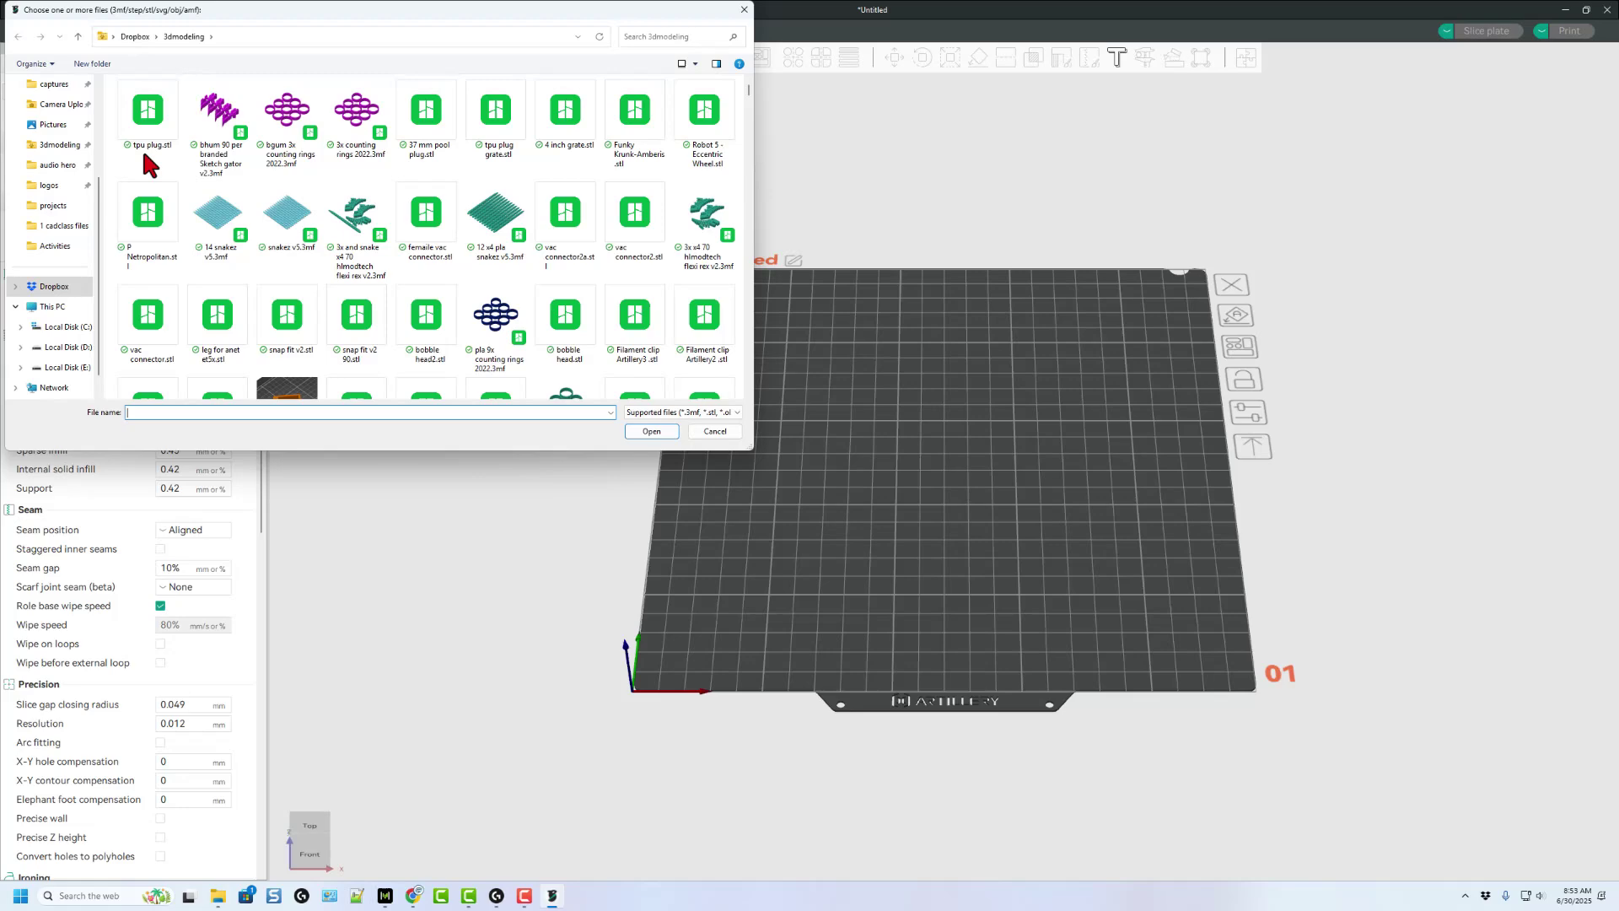
double_click(137, 135)
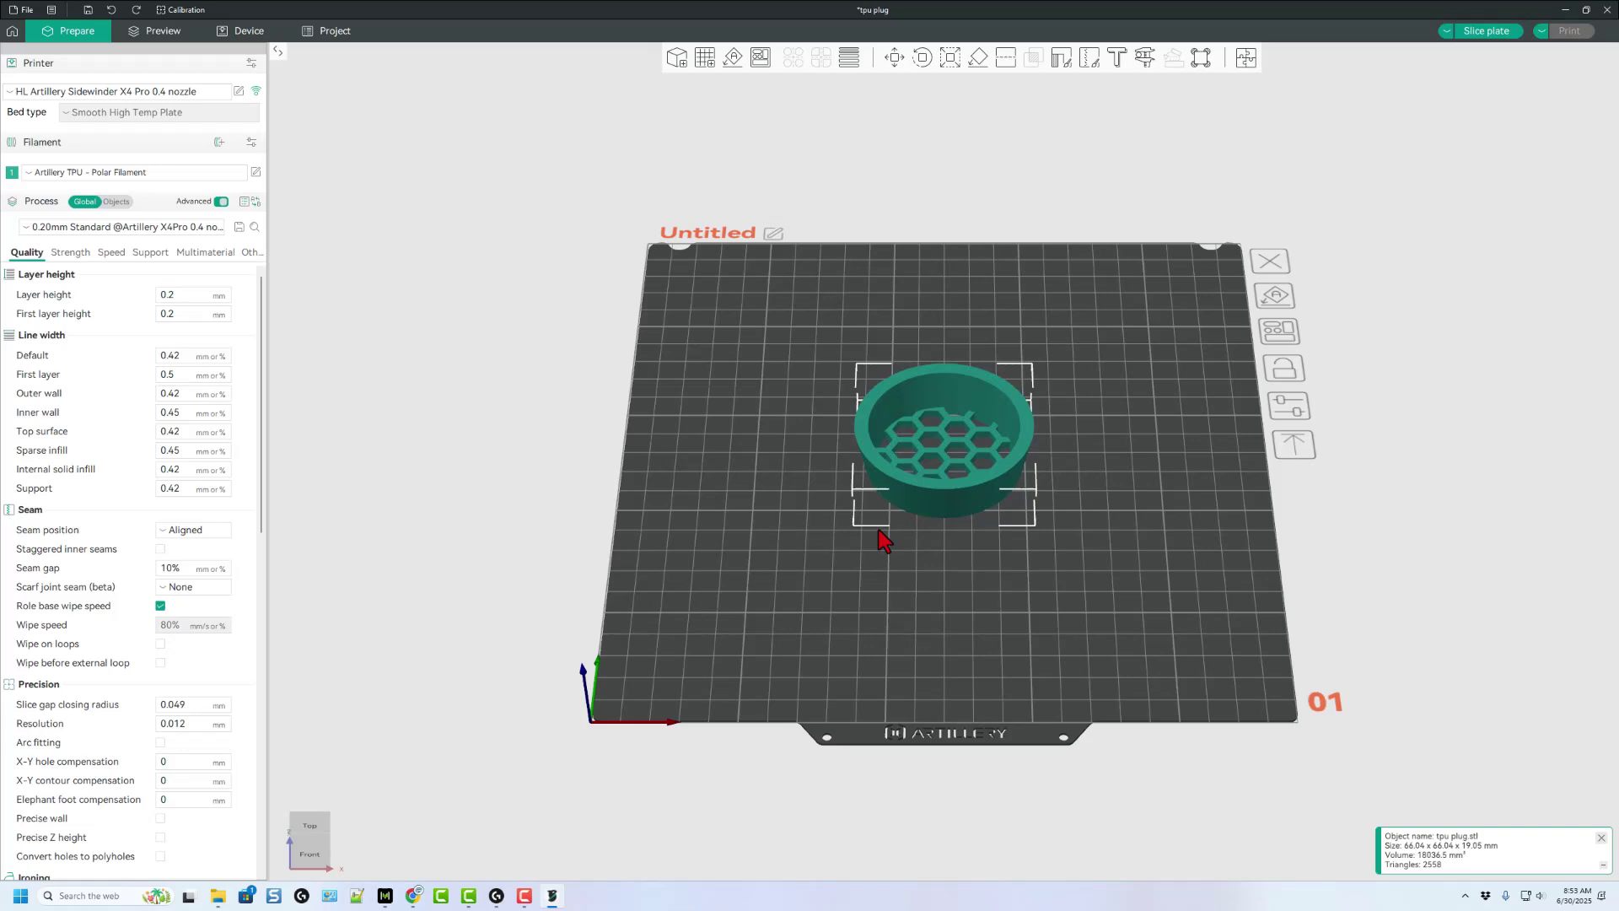
Step: Slice the plug (about 1h3m, 13.30 g) and upload tpu plug_TPU_X4Pro.gcode to start printing
left_click(1474, 34)
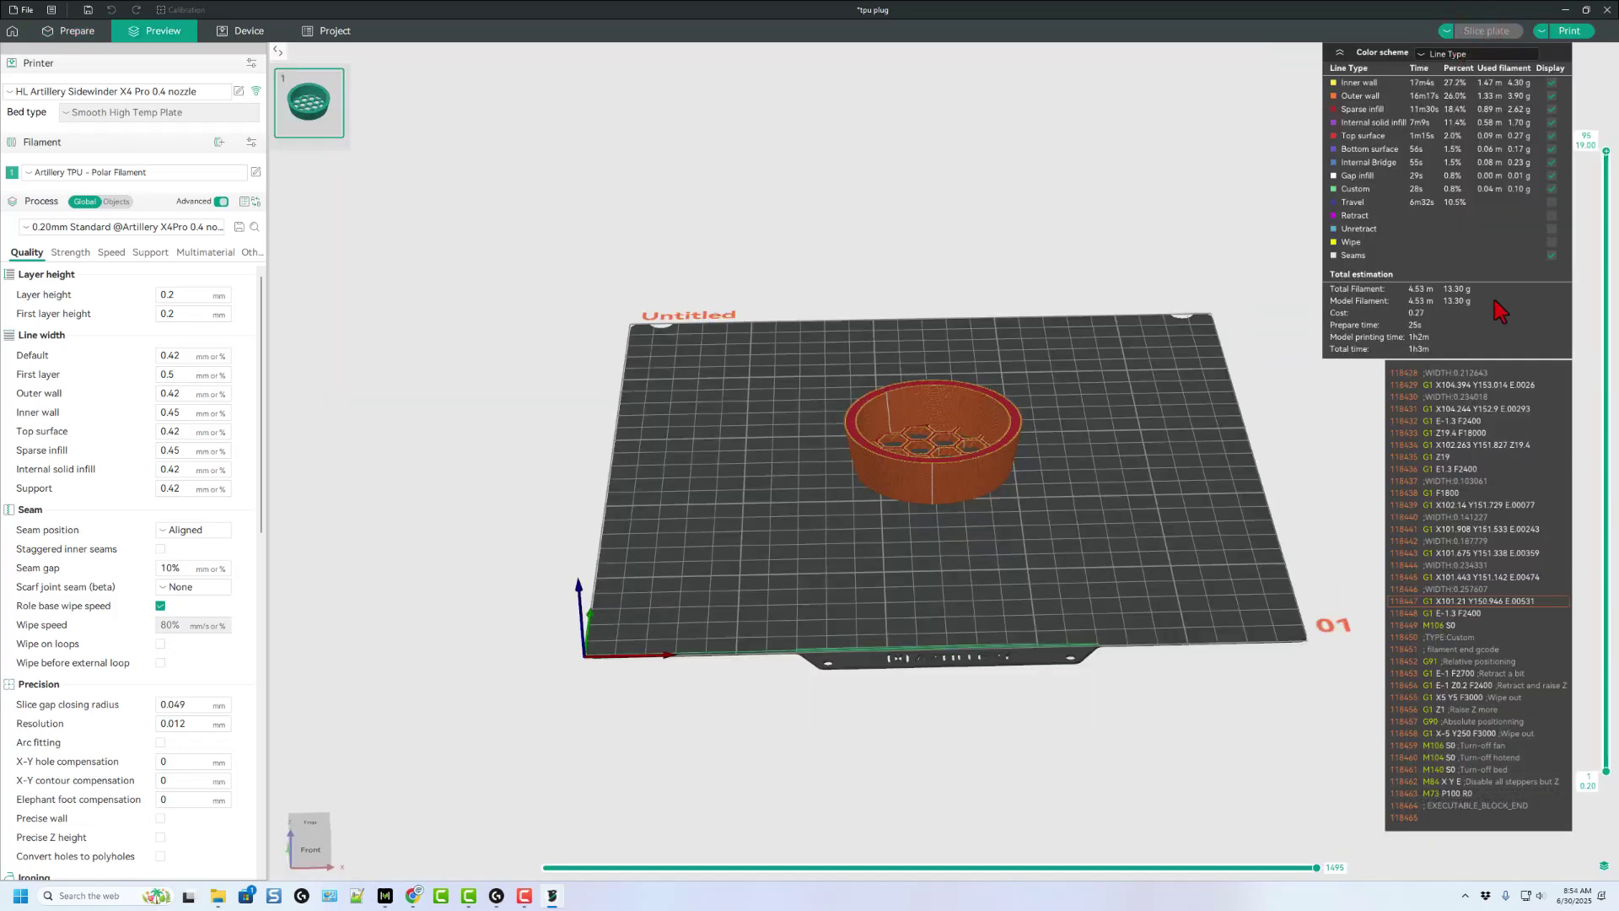
left_click(1567, 32)
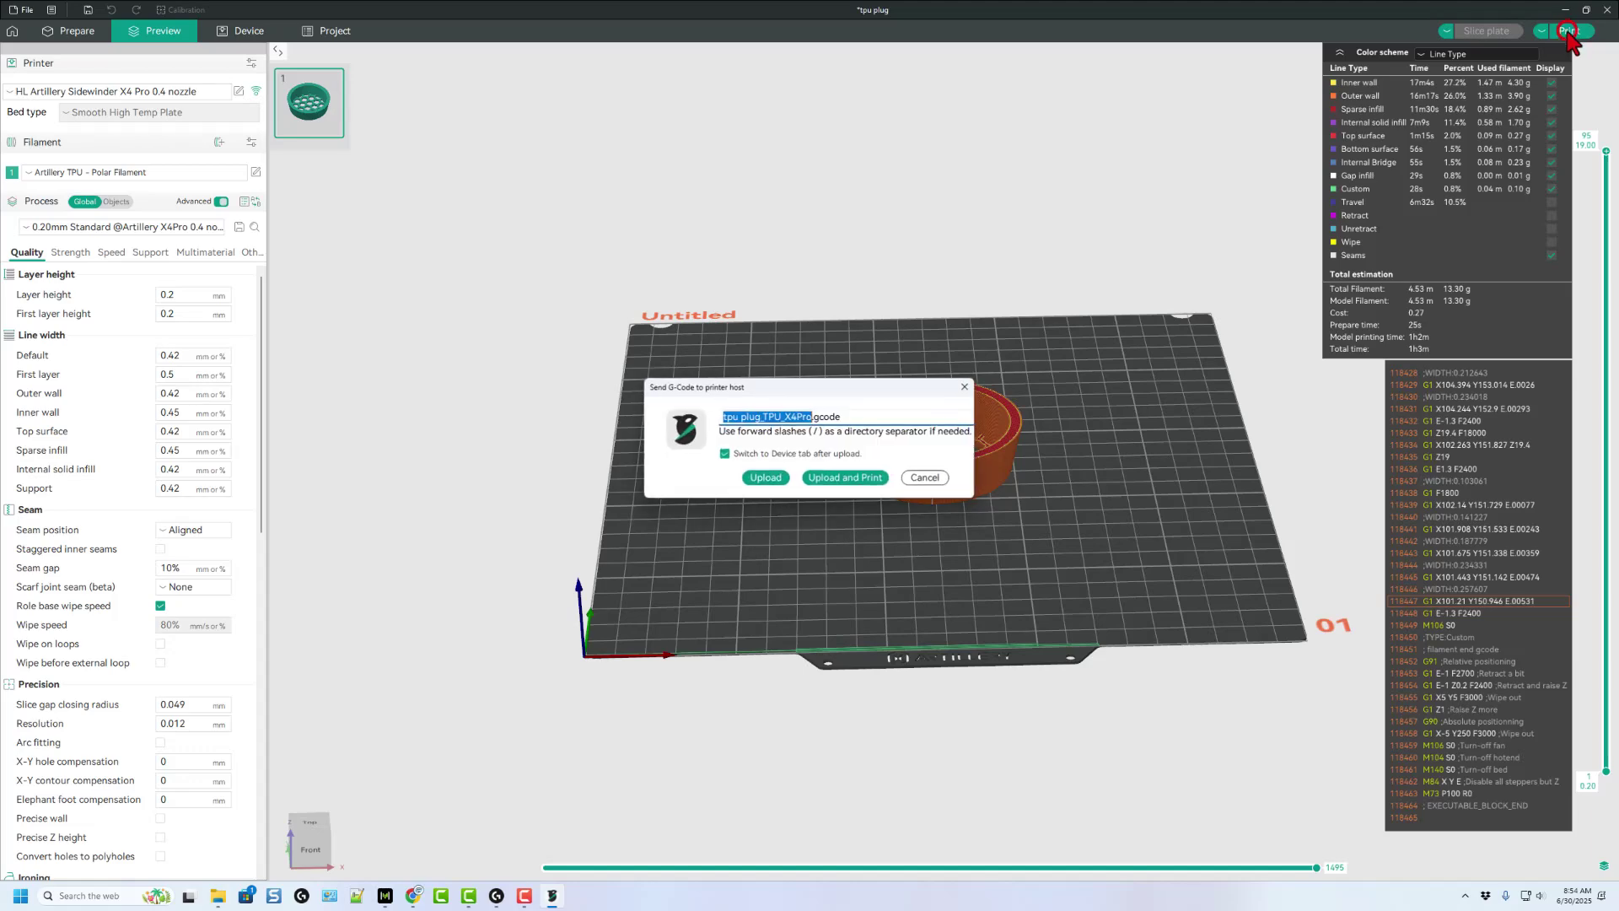
left_click(847, 478)
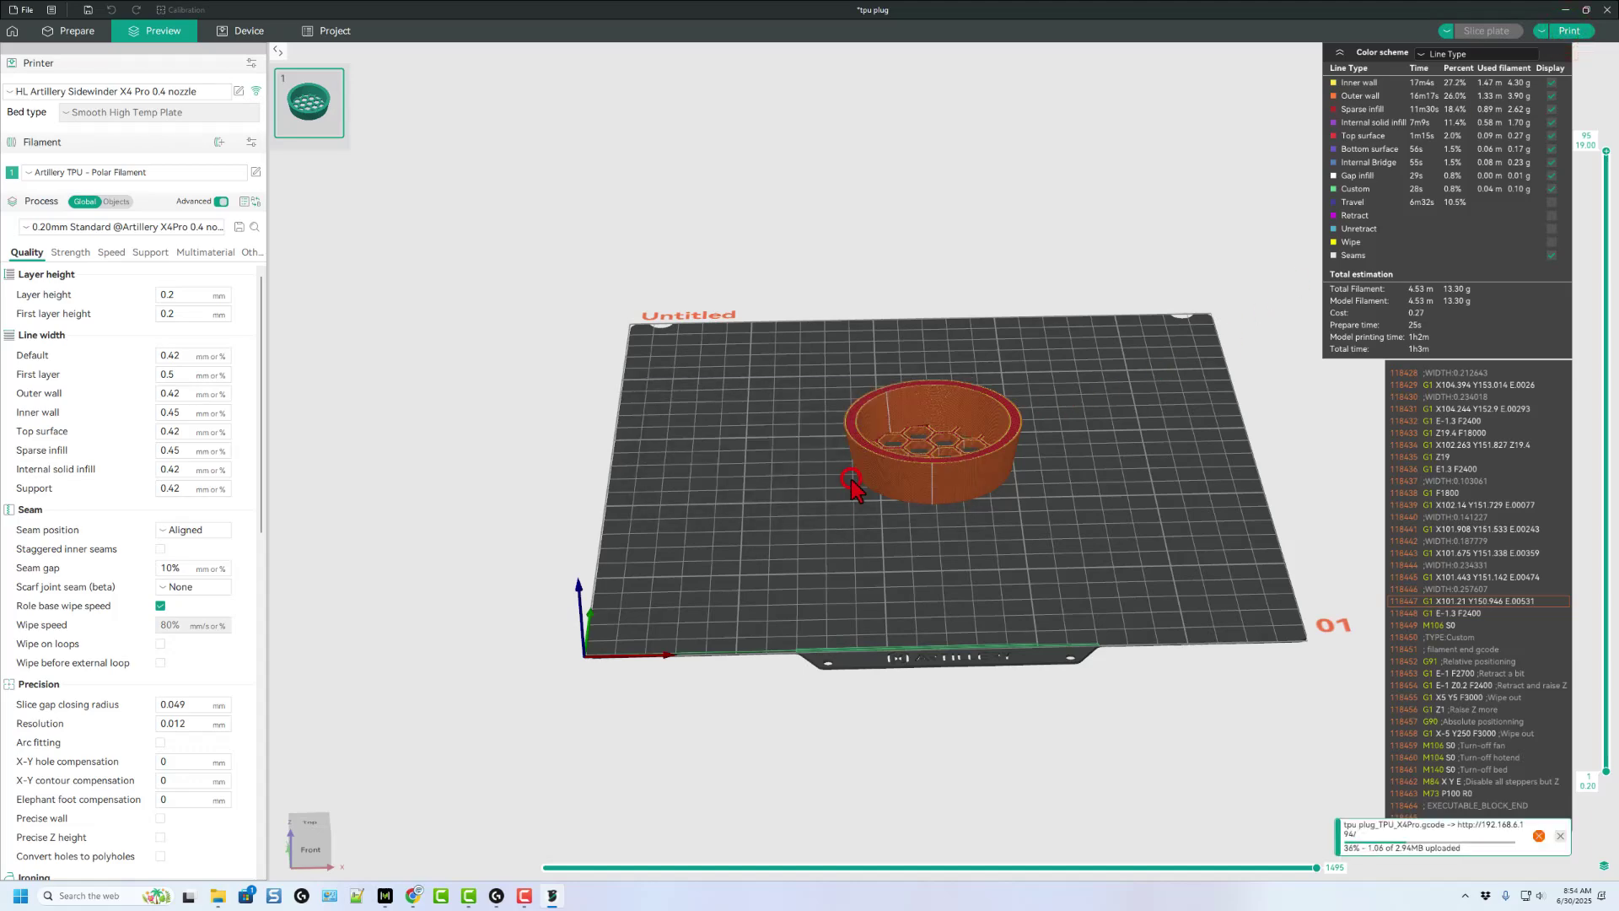